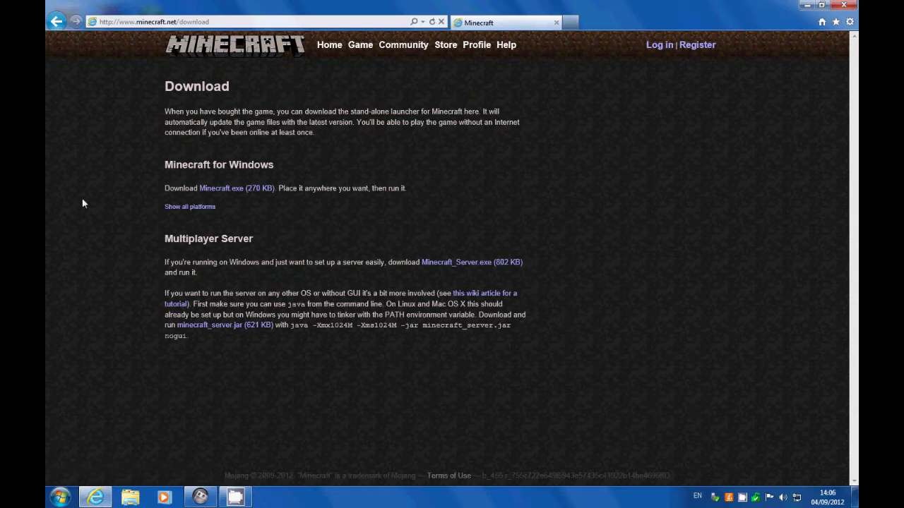
Step: Start saving Minecraft_Server.exe and browse to Program Files (x86)\Minecraft Server
click(455, 262)
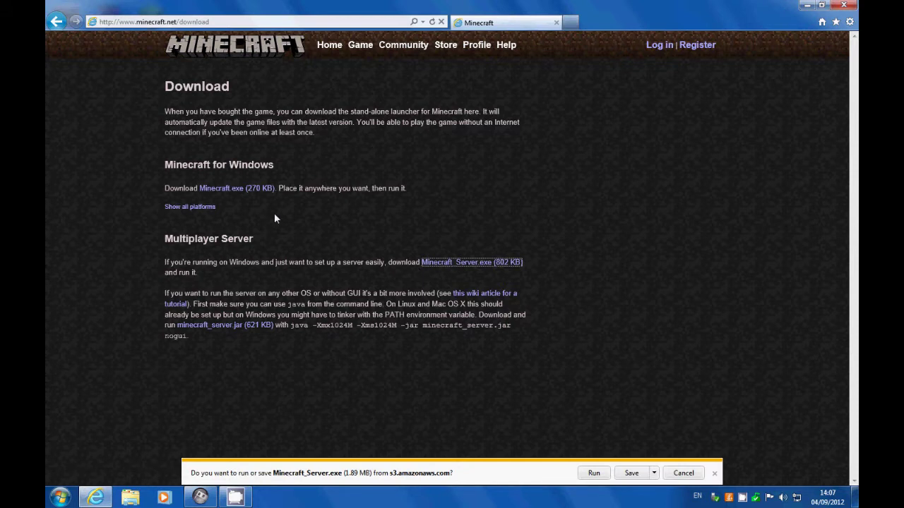
click(654, 474)
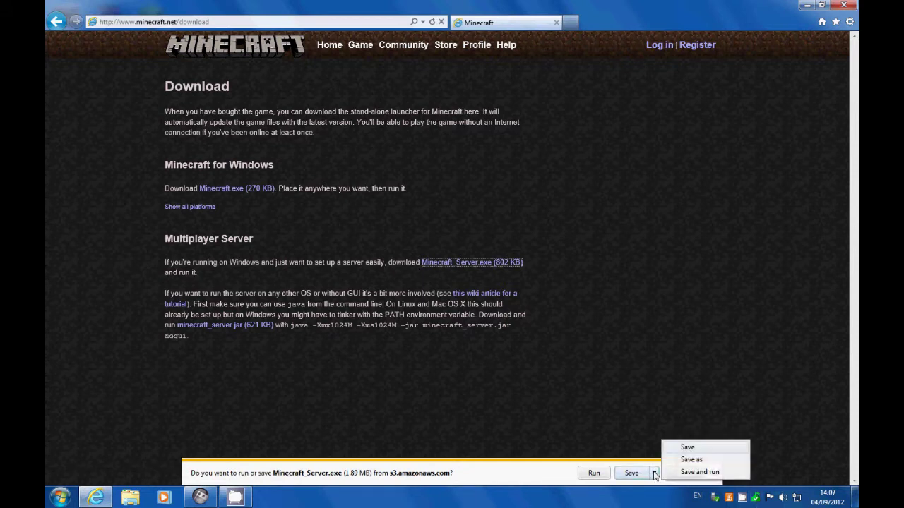
click(684, 459)
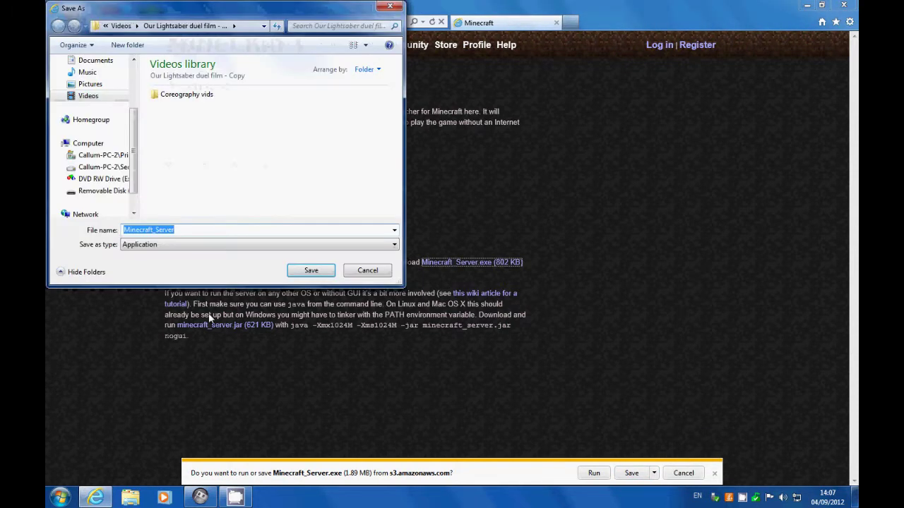
click(107, 158)
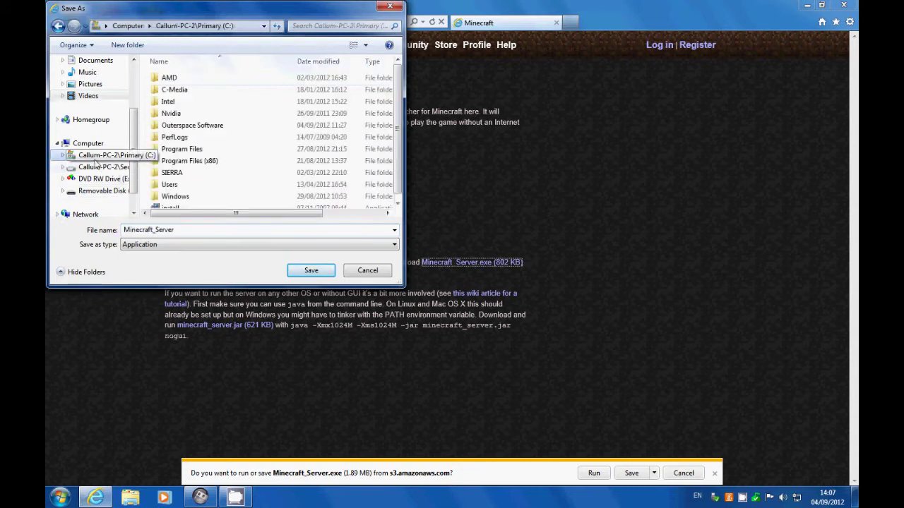
double_click(366, 161)
scroll(256, 133, down, 5)
scroll(255, 133, down, 5)
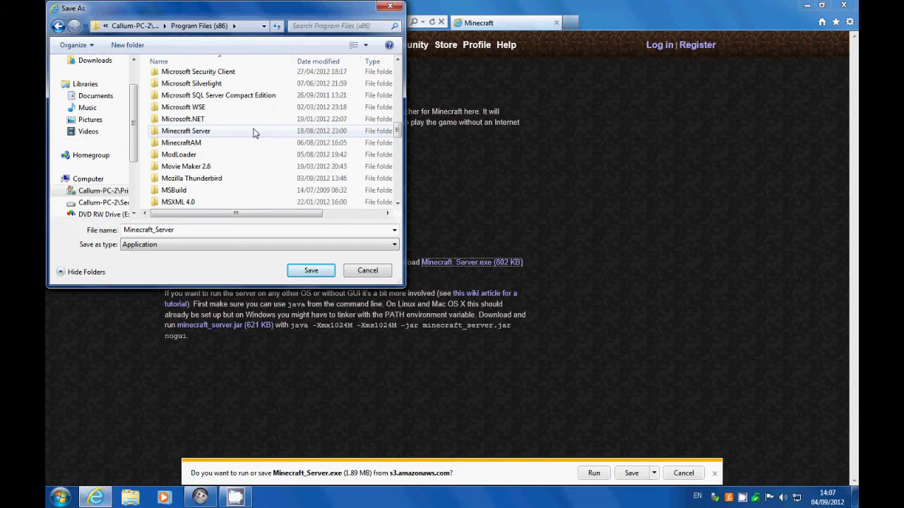
double_click(209, 131)
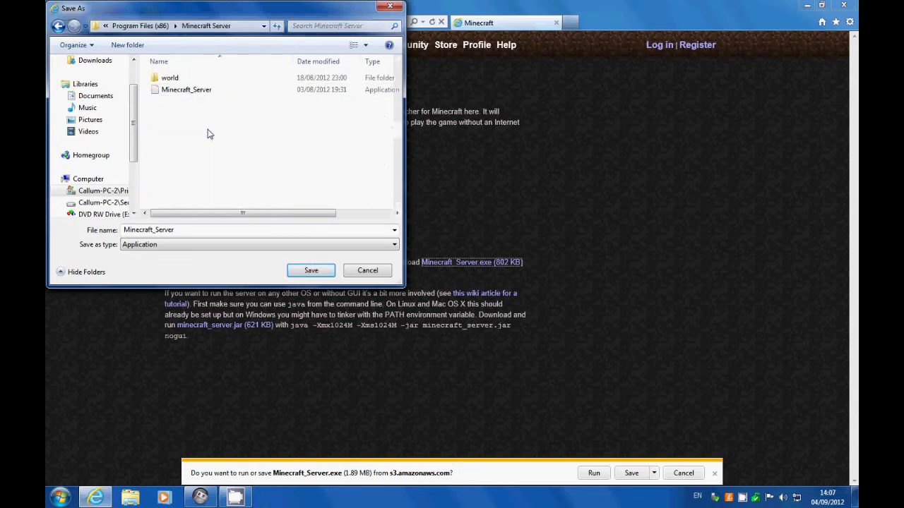
Step: Create a new folder named 'Minecraft Server 2' inside Minecraft Server
right_click(165, 113)
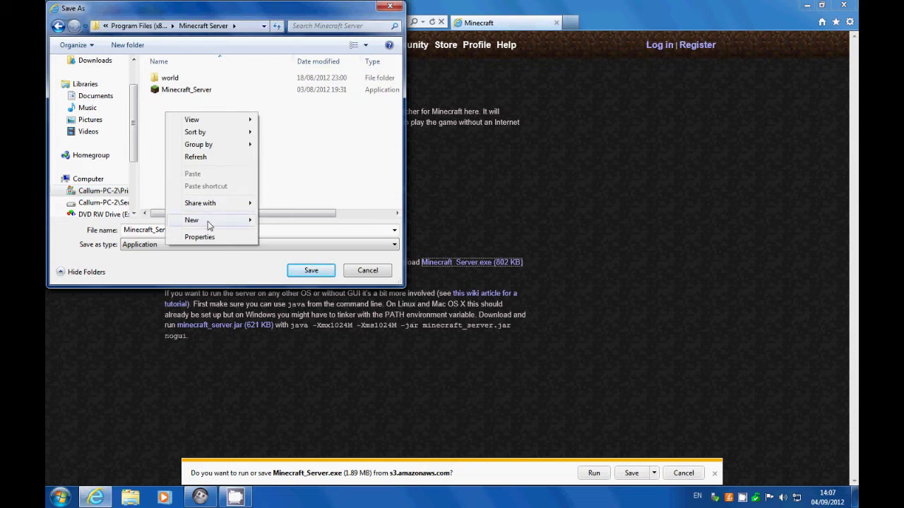
mouse_move(205, 222)
click(268, 224)
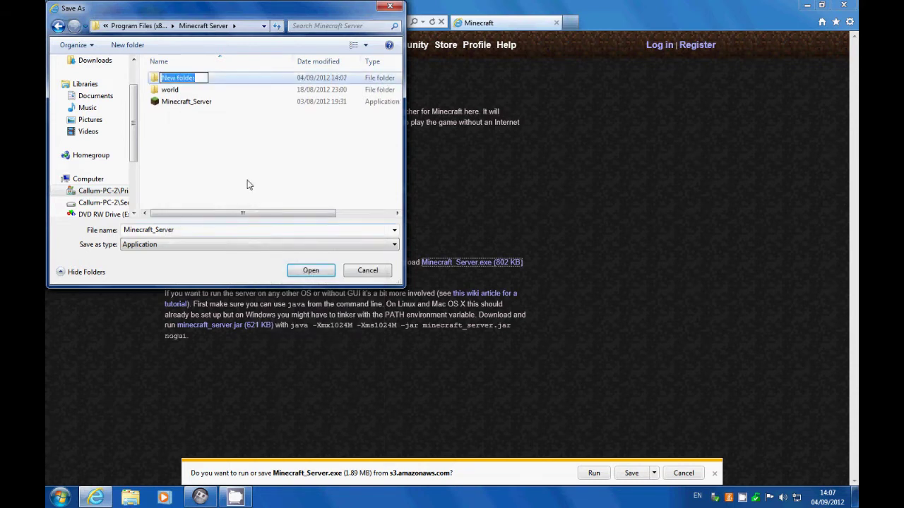
text(Mince)
key(BackSpace)
key(BackSpace)
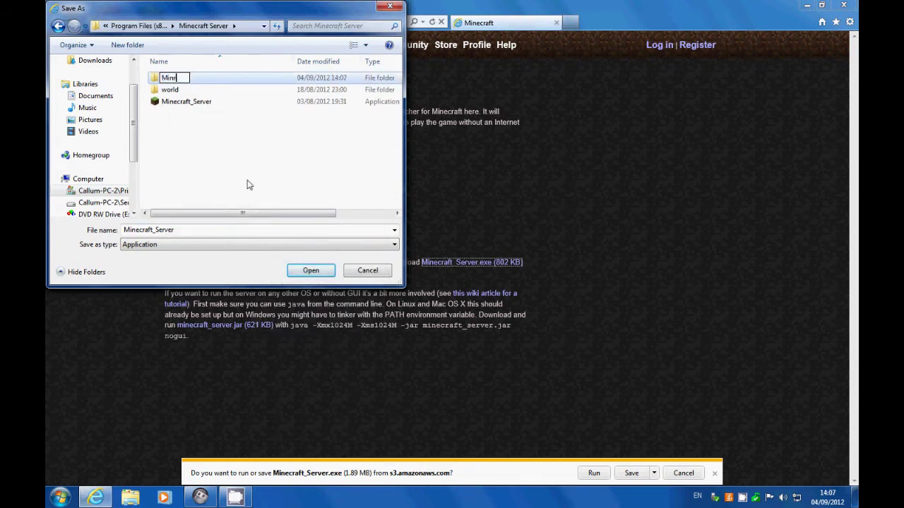
text(ecraft ser)
key(BackSpace)
key(BackSpace)
text(Server 2)
click(216, 197)
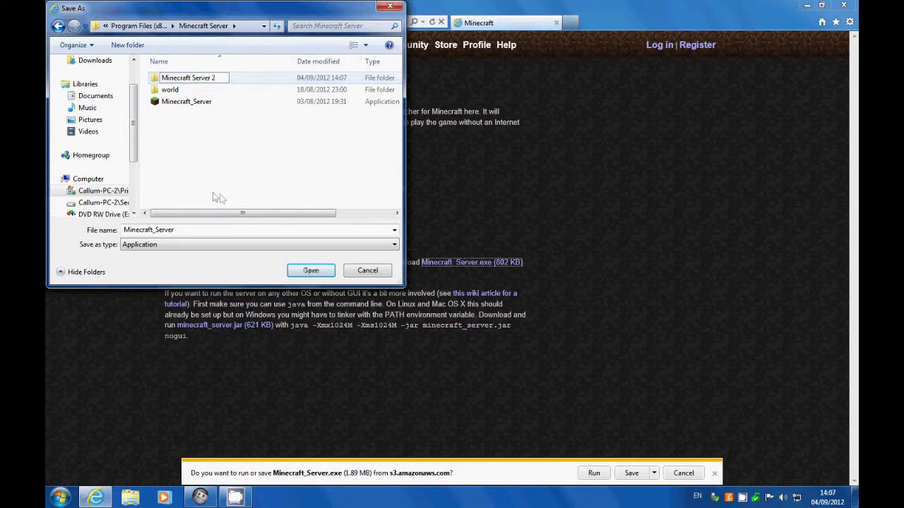
Step: Save Minecraft_Server.exe into the Minecraft Server 2 folder and dismiss the completion notice
double_click(199, 79)
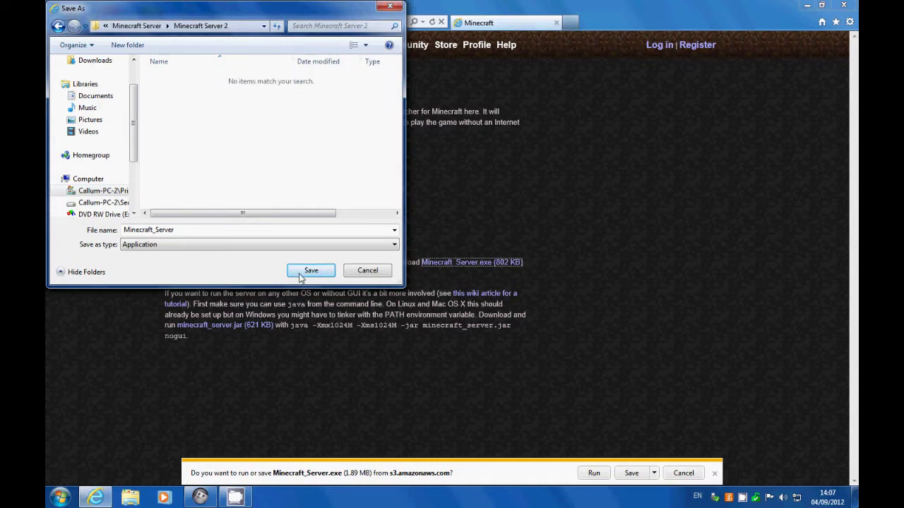
click(299, 273)
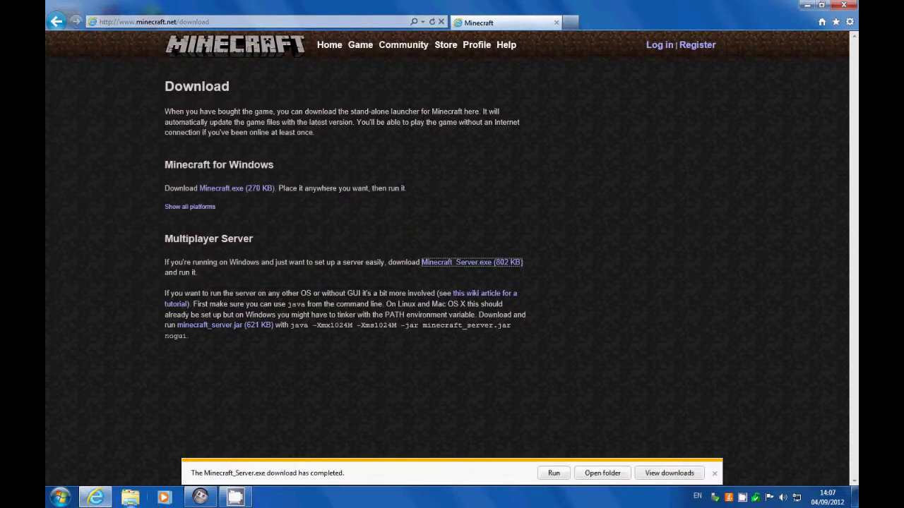
click(714, 473)
click(855, 503)
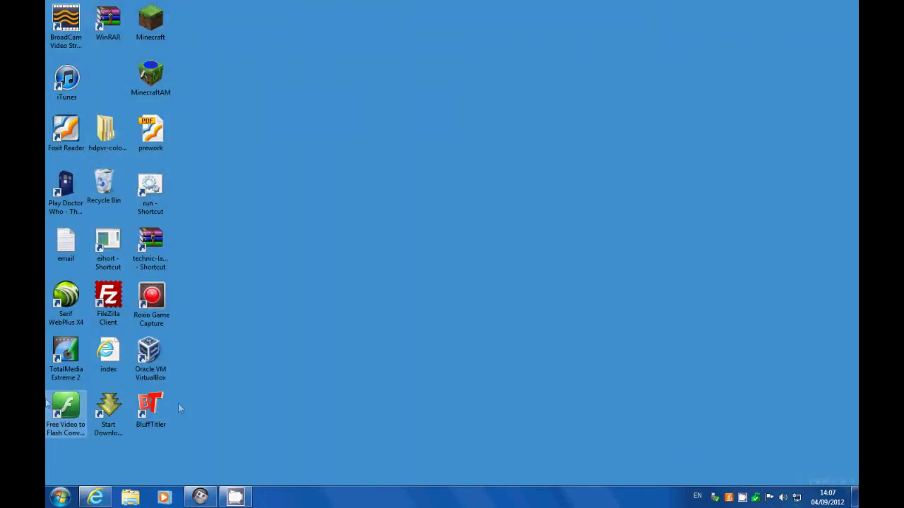
click(102, 497)
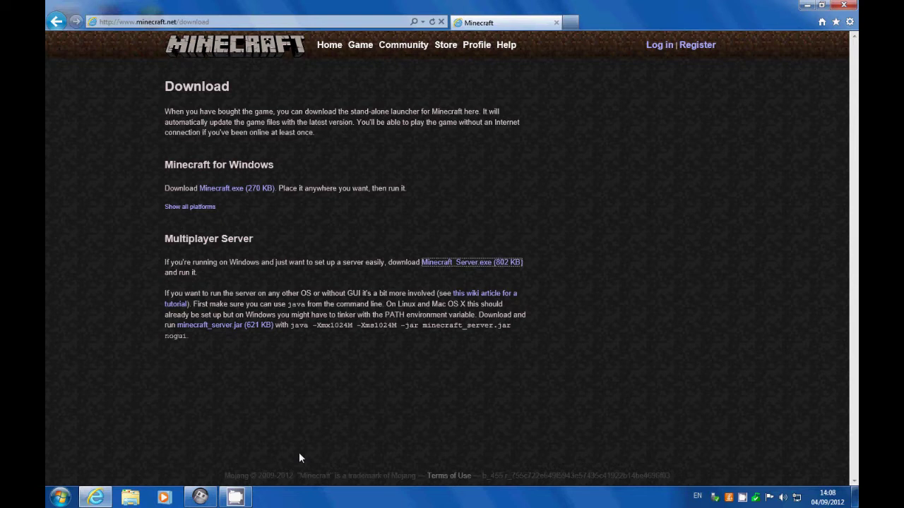
click(254, 22)
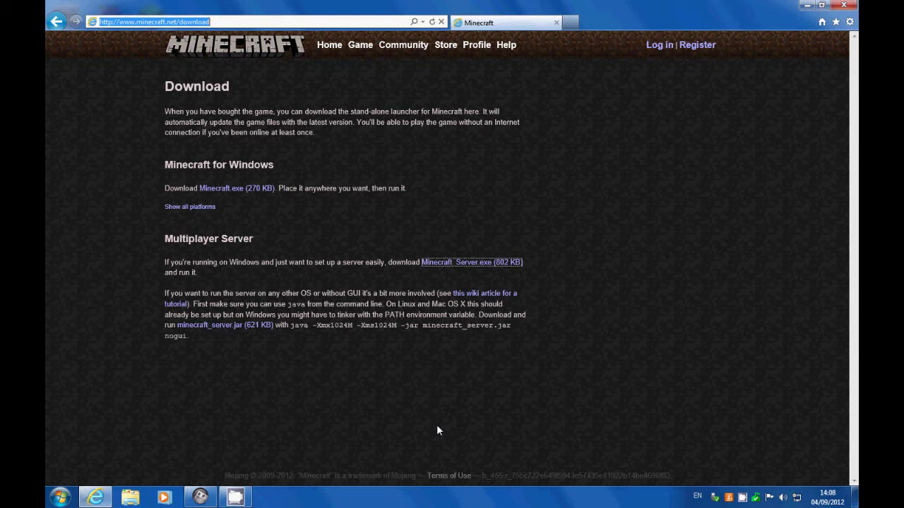
text(29)
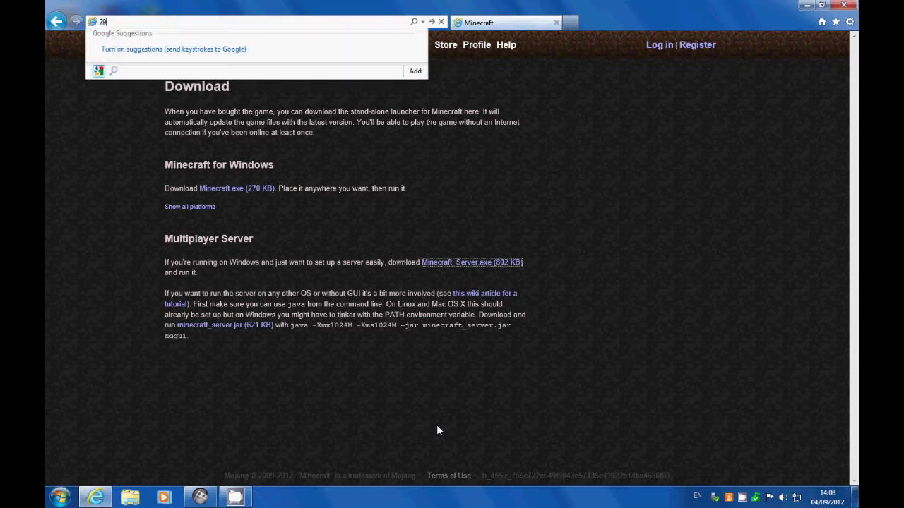
Step: Go to the router's page at 192.168.0.1
key(BackSpace)
key(BackSpace)
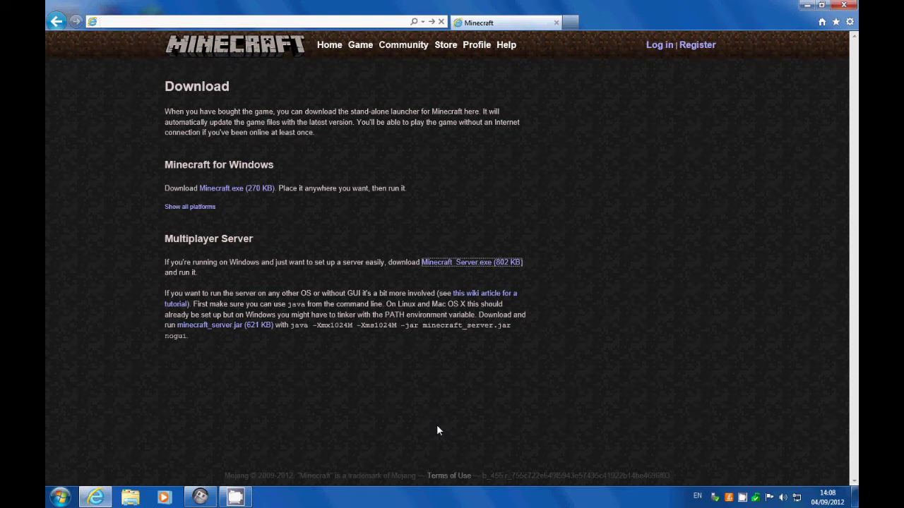
text(192.168)
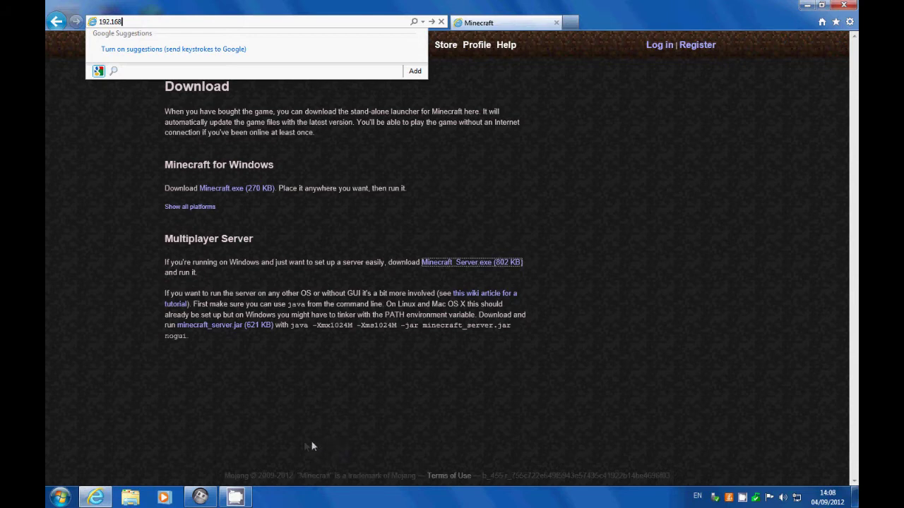
text(.)
text(0.1)
key(Return)
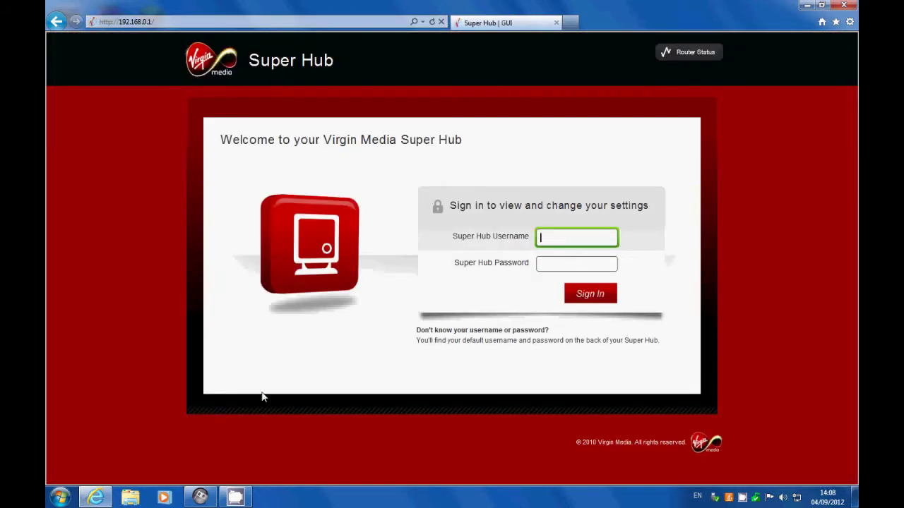
Step: Sign in with the router's username and password
key(Tab)
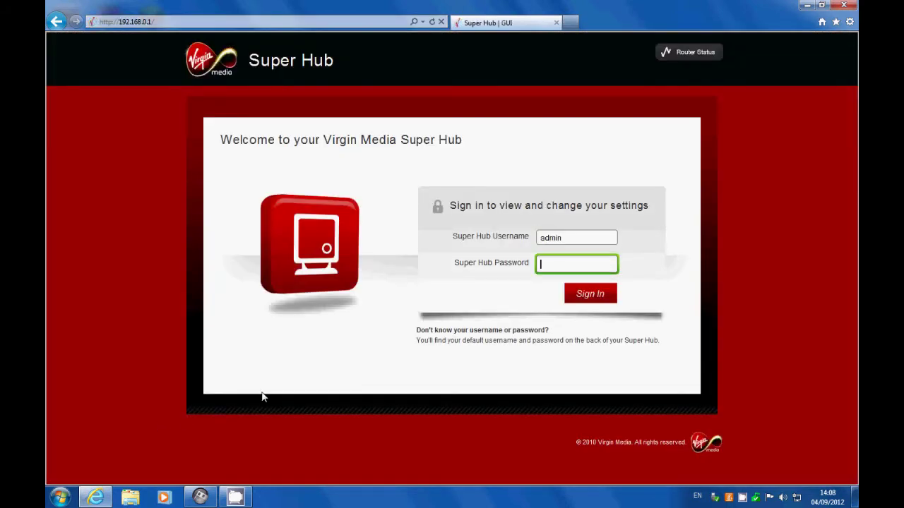
click(590, 294)
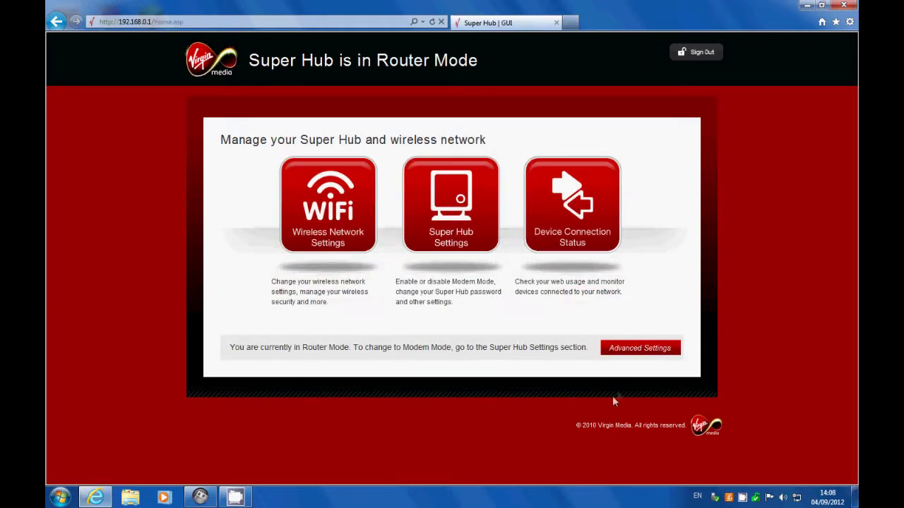
Step: Go to Advanced Settings > Port Forwarding and select the new rule's Name field
click(635, 350)
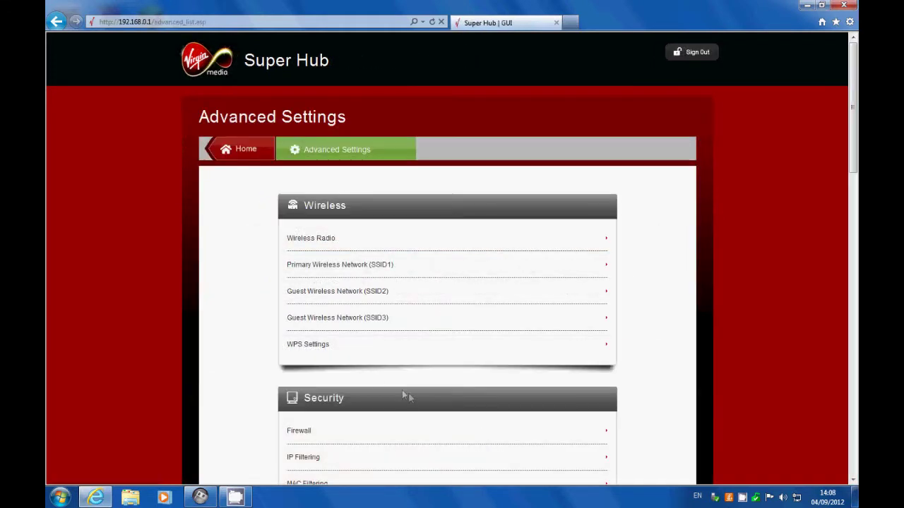
scroll(409, 396, down, 4)
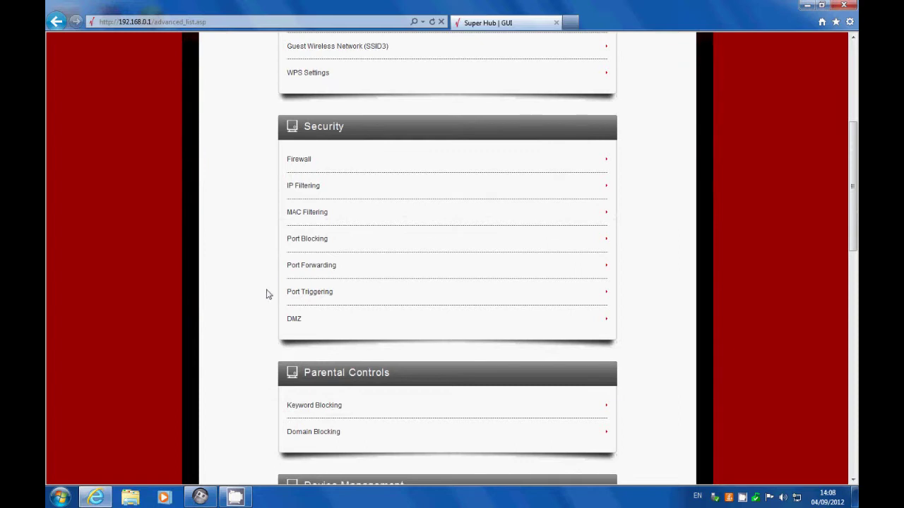
scroll(248, 360, up, 4)
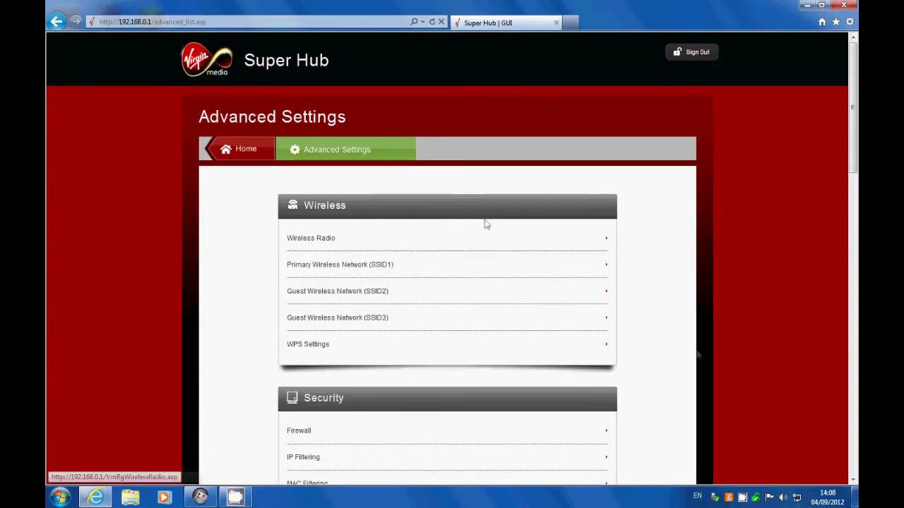
scroll(317, 244, down, 2)
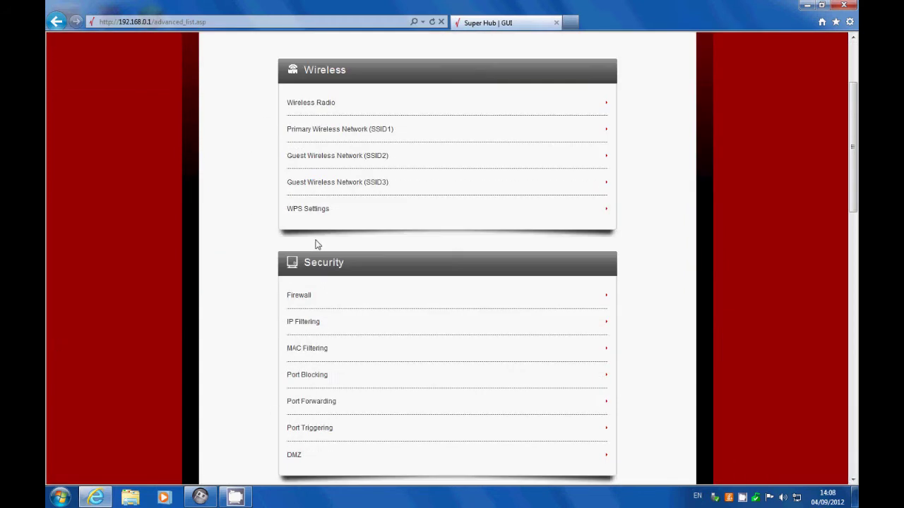
scroll(207, 305, down, 3)
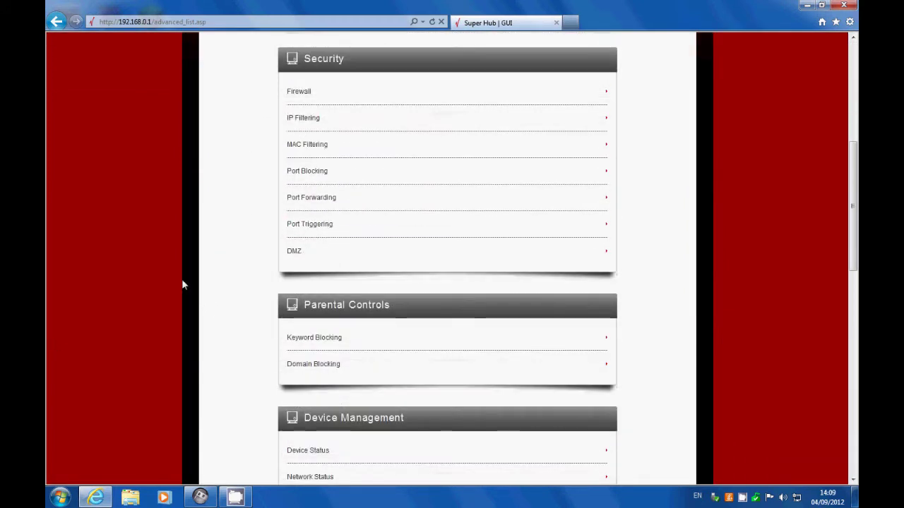
click(323, 195)
scroll(448, 347, down, 2)
scroll(437, 343, up, 2)
scroll(431, 341, down, 4)
scroll(429, 342, down, 3)
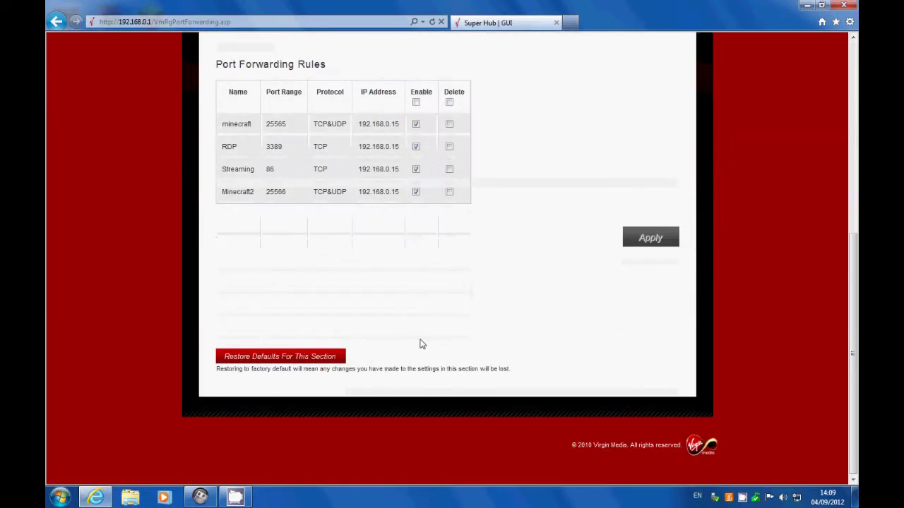
scroll(420, 344, up, 6)
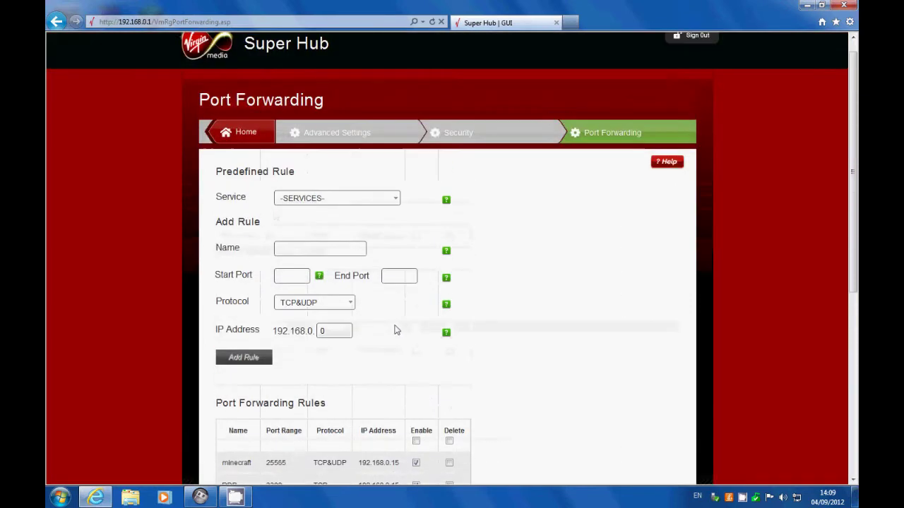
scroll(311, 225, down, 4)
scroll(303, 212, up, 3)
click(293, 183)
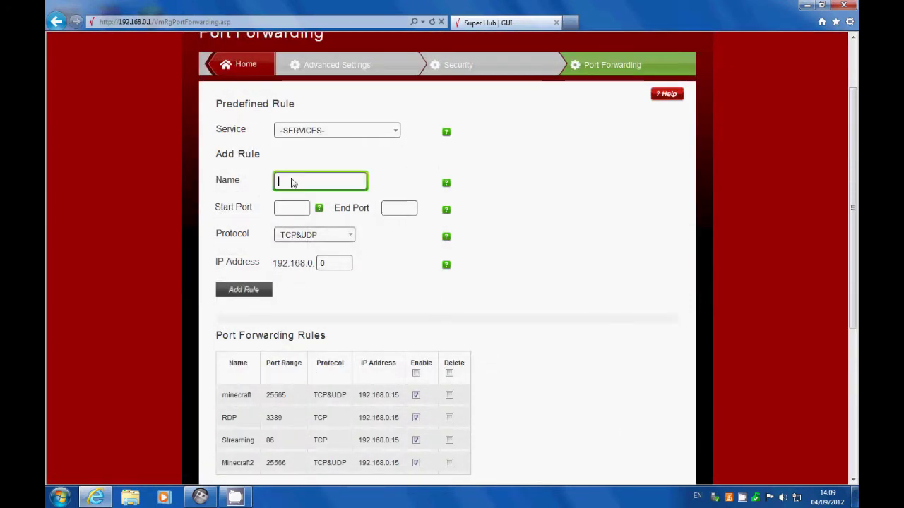
Step: Name the new forwarding rule 'Minecraft2' and move to the start port field
text(Minecraft2)
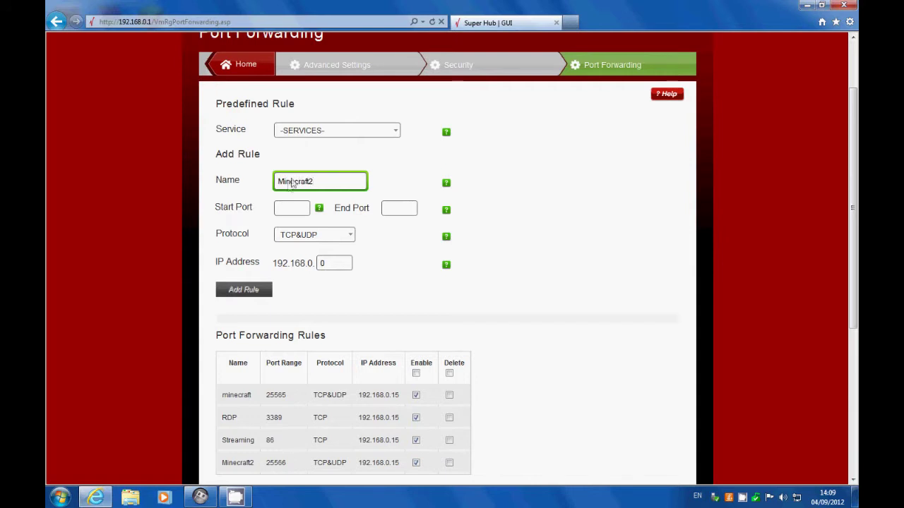
key(Tab)
scroll(306, 377, down, 3)
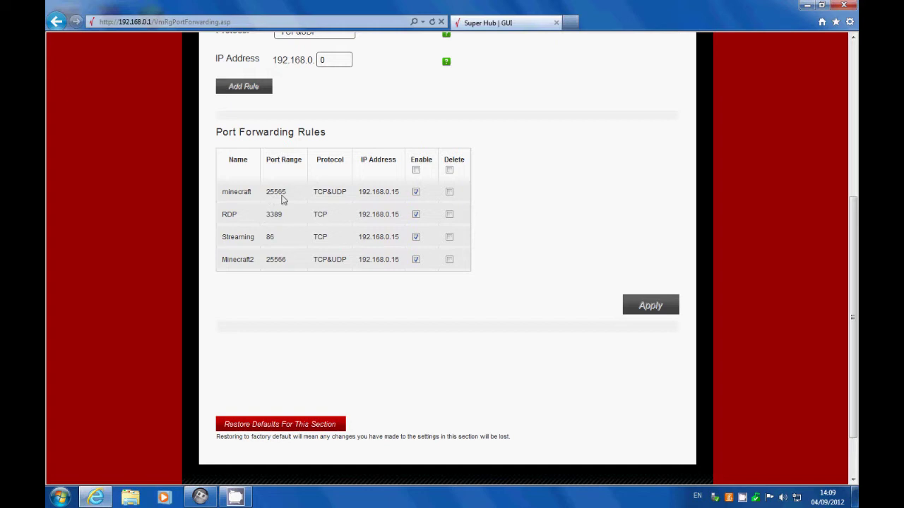
scroll(361, 388, up, 2)
scroll(359, 387, down, 1)
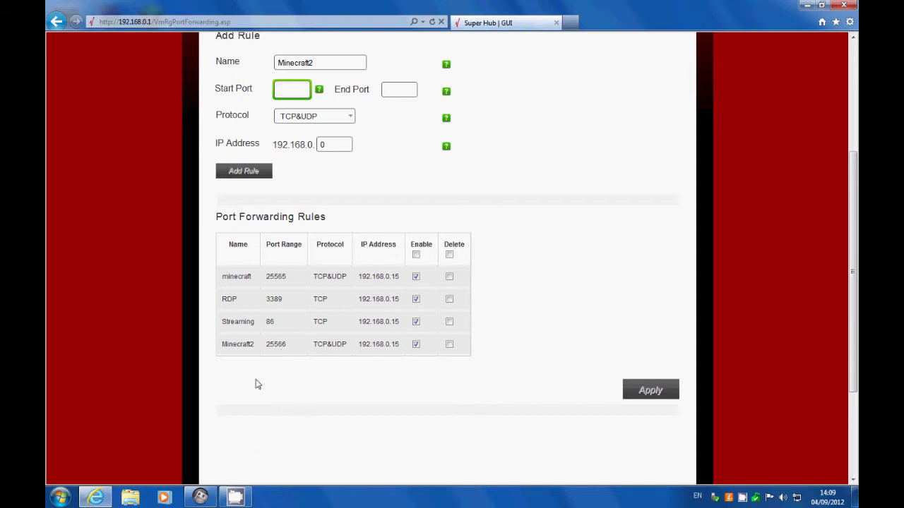
Step: Set the Minecraft2 rule's start port to 25566
scroll(470, 332, up, 3)
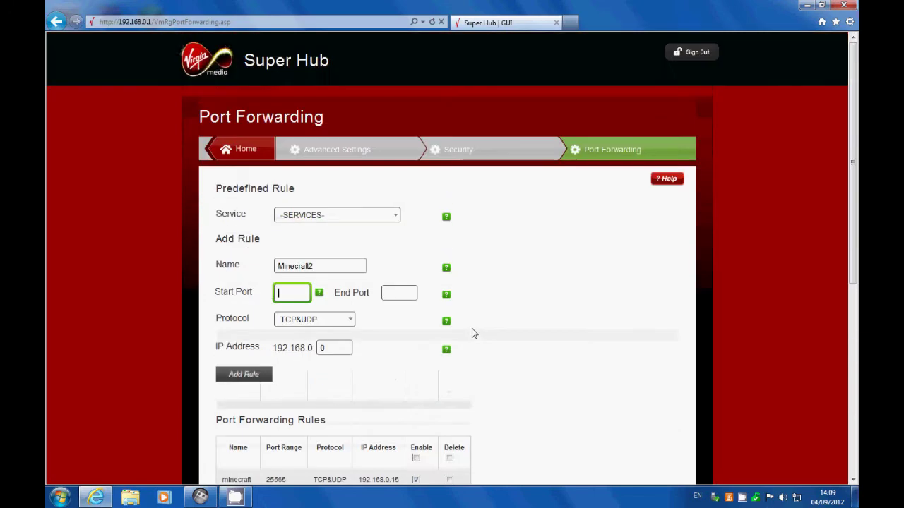
scroll(477, 333, down, 4)
scroll(484, 338, down, 2)
scroll(483, 339, up, 5)
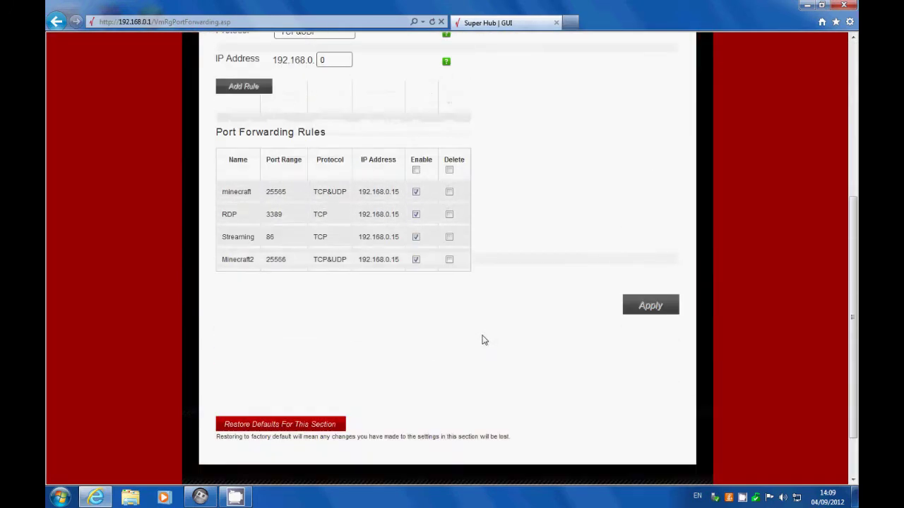
scroll(475, 319, down, 5)
scroll(472, 320, up, 5)
scroll(466, 319, down, 3)
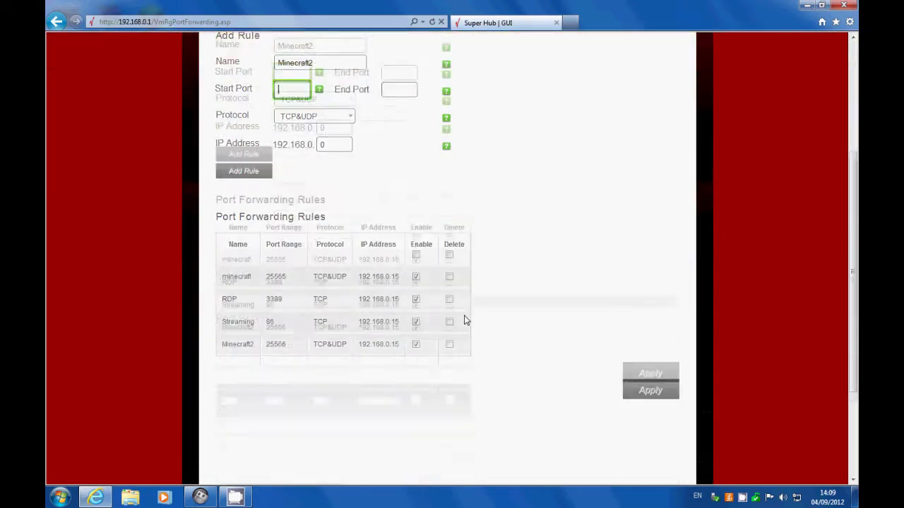
scroll(458, 317, up, 3)
scroll(454, 315, down, 1)
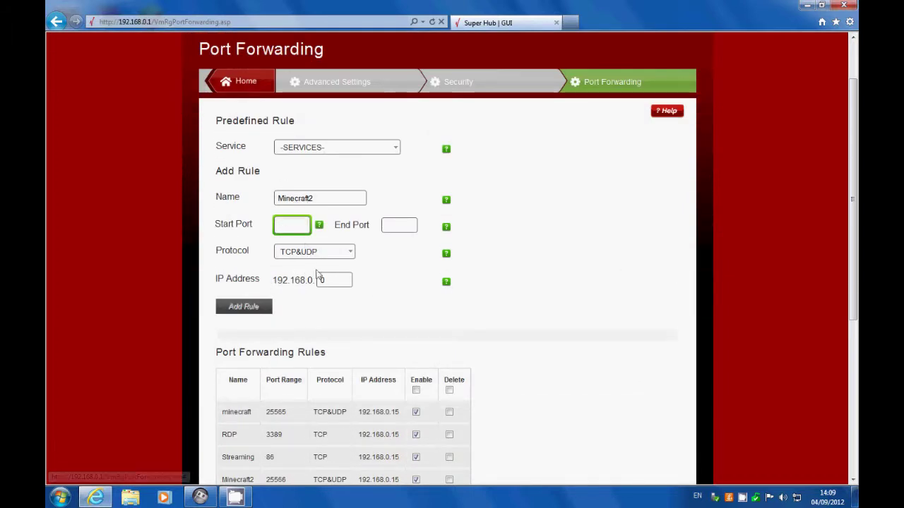
text(5566)
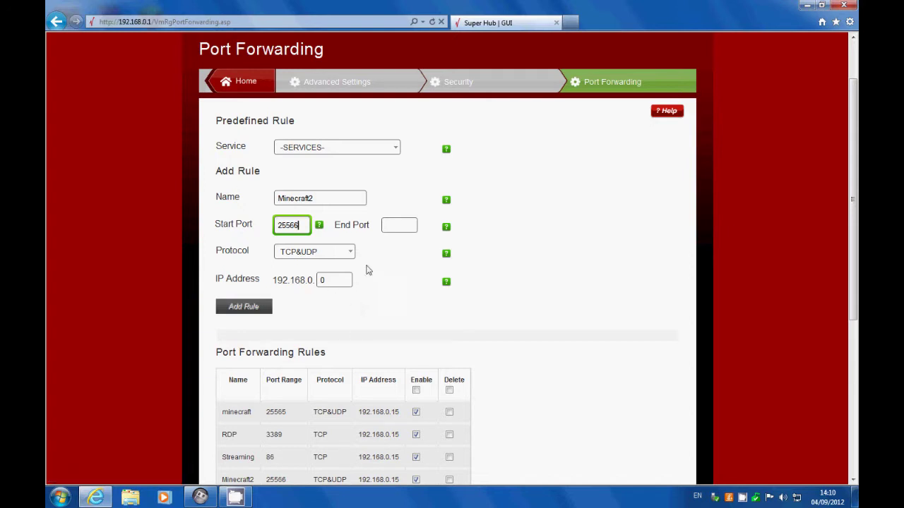
Step: Keep TCP&UDP as the rule's protocol
click(351, 253)
click(353, 256)
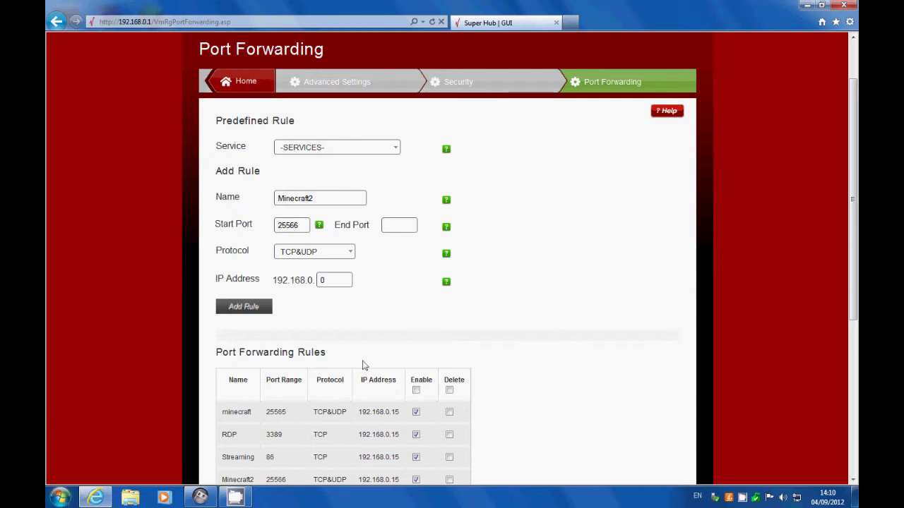
scroll(435, 199, down, 2)
scroll(435, 199, down, 3)
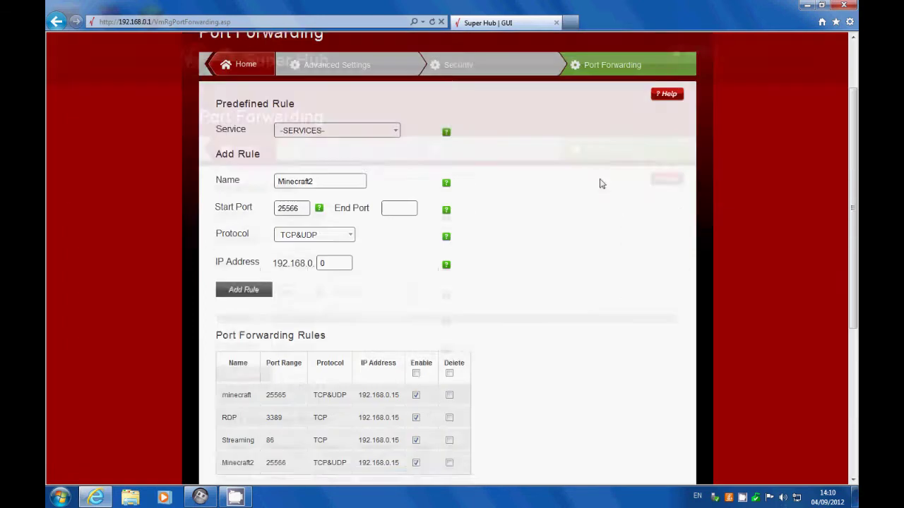
scroll(604, 185, up, 5)
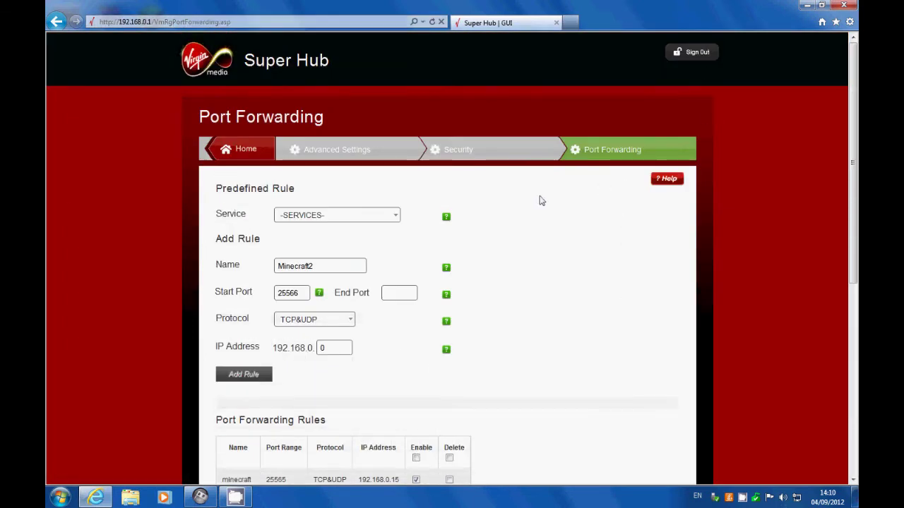
scroll(539, 200, down, 3)
scroll(444, 160, up, 1)
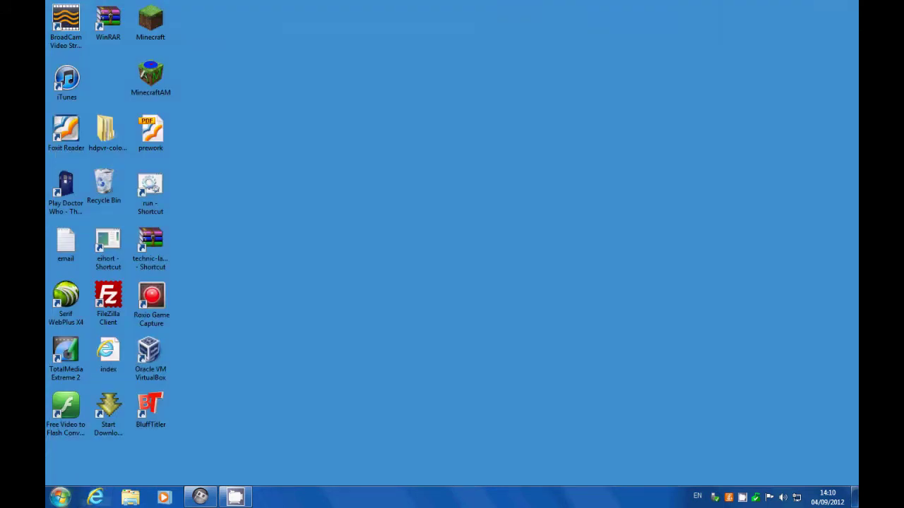
Step: Open the Control Panel maximized and go to Network and Sharing Center
click(59, 497)
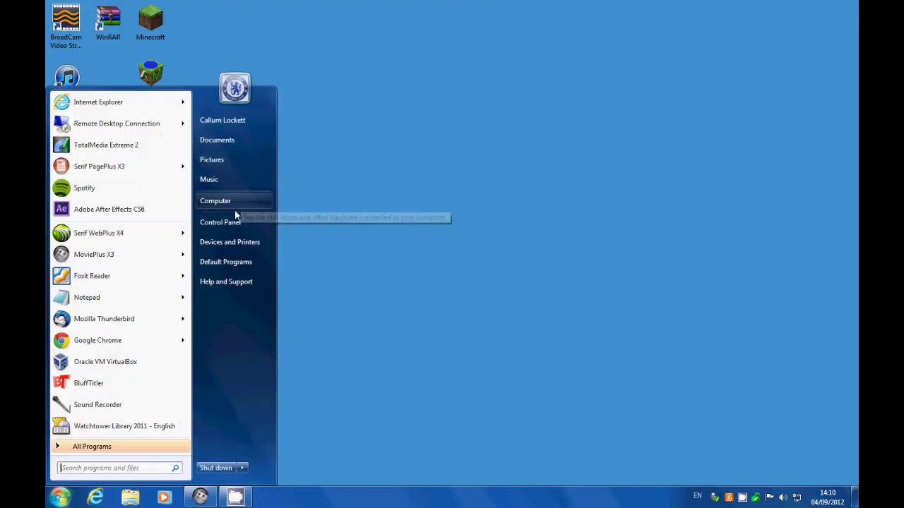
click(233, 222)
click(477, 130)
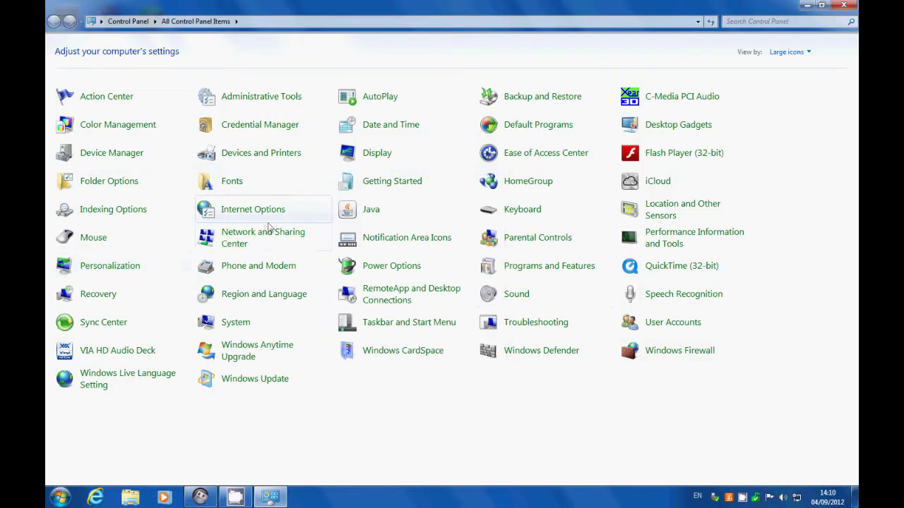
click(262, 235)
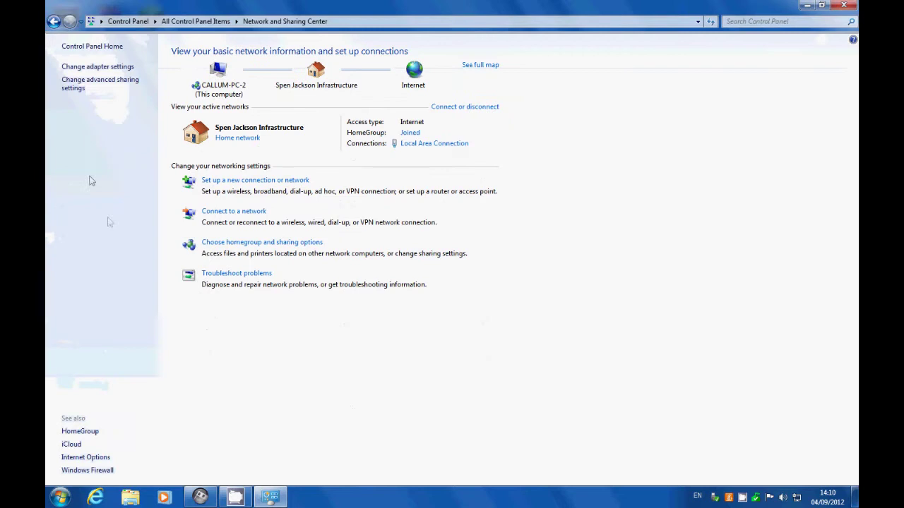
Step: Open Local Area Connection's Internet Protocol Version 4 (TCP/IPv4) properties
click(92, 67)
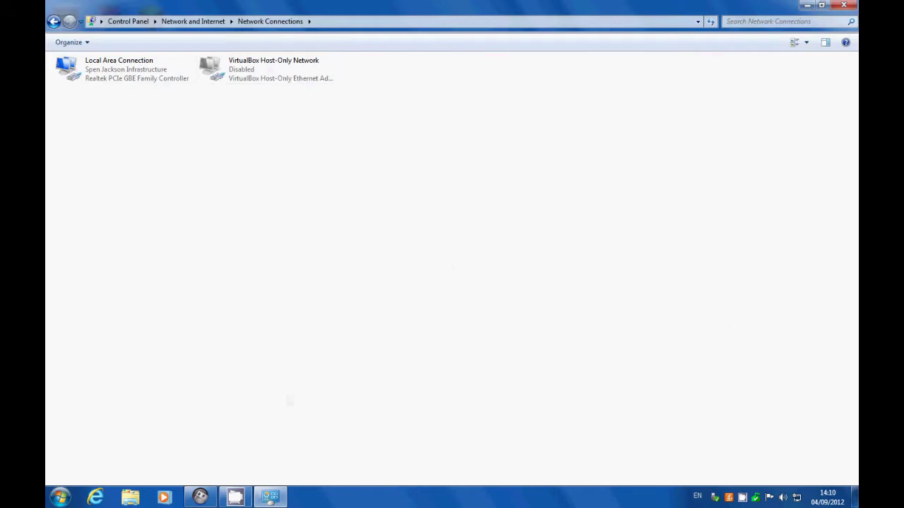
click(143, 76)
right_click(143, 76)
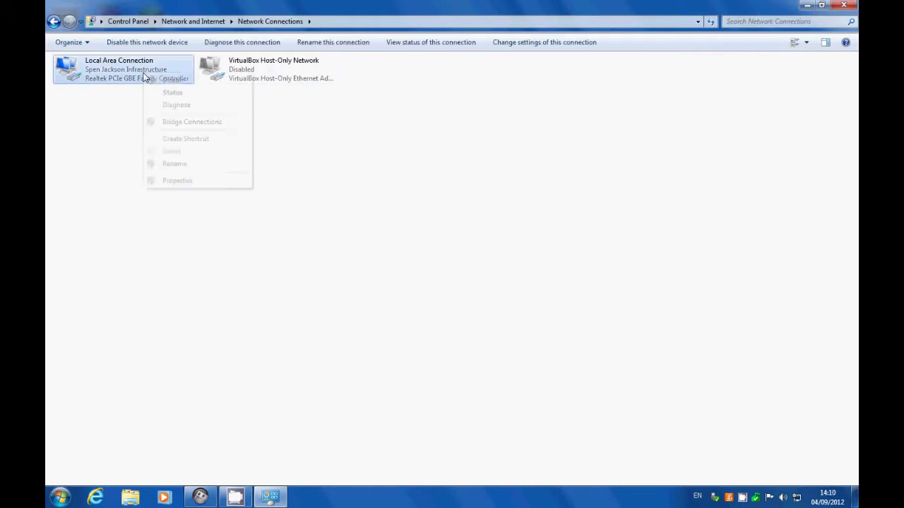
click(166, 182)
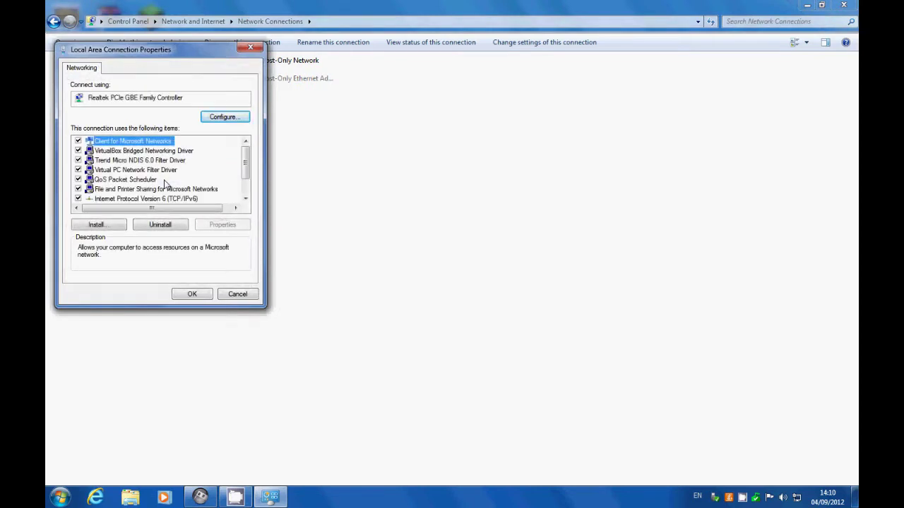
scroll(246, 200, down, 1)
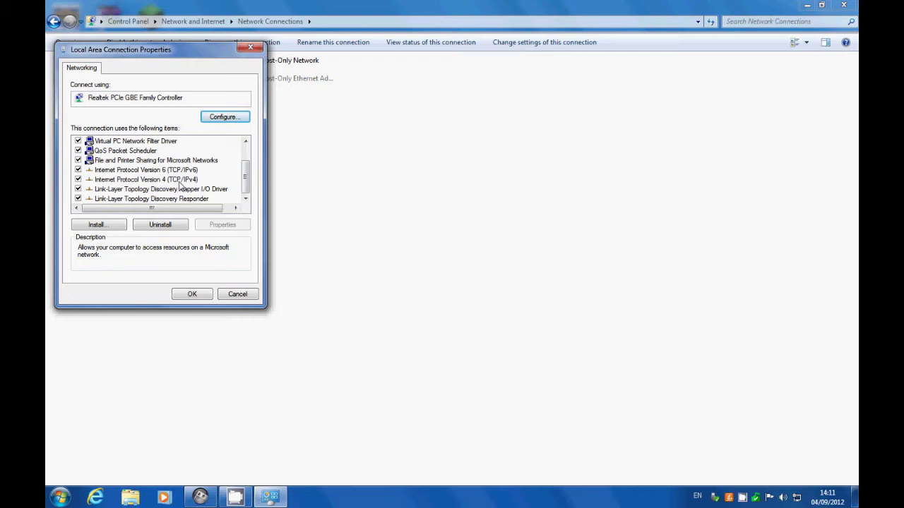
click(145, 181)
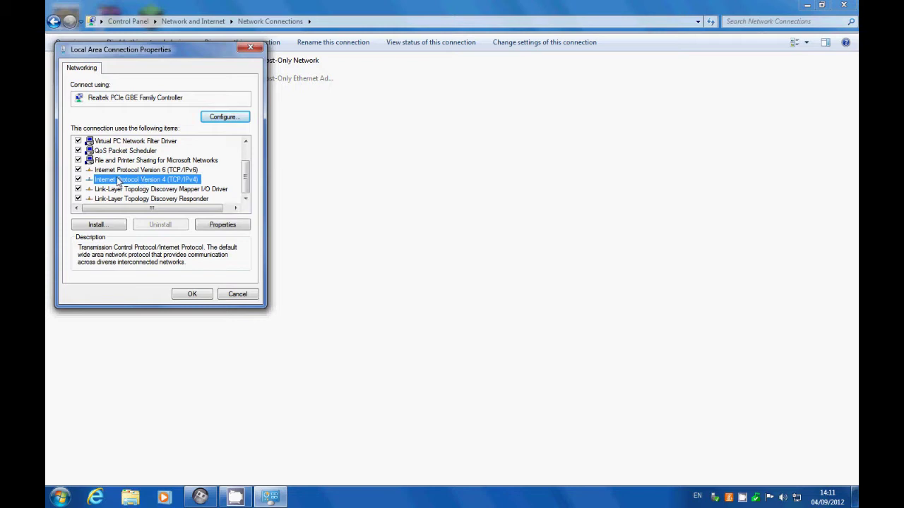
click(222, 224)
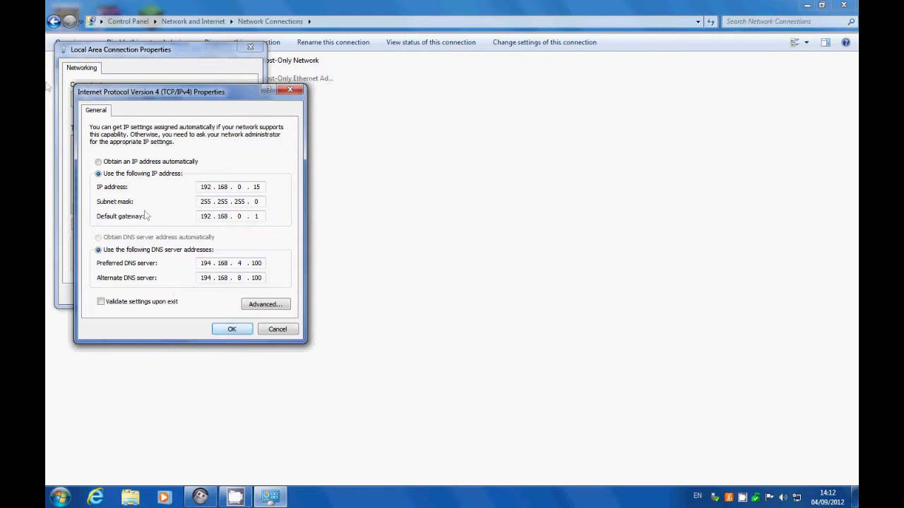
Step: Switch to Internet Explorer showing the Google UK home page
click(86, 497)
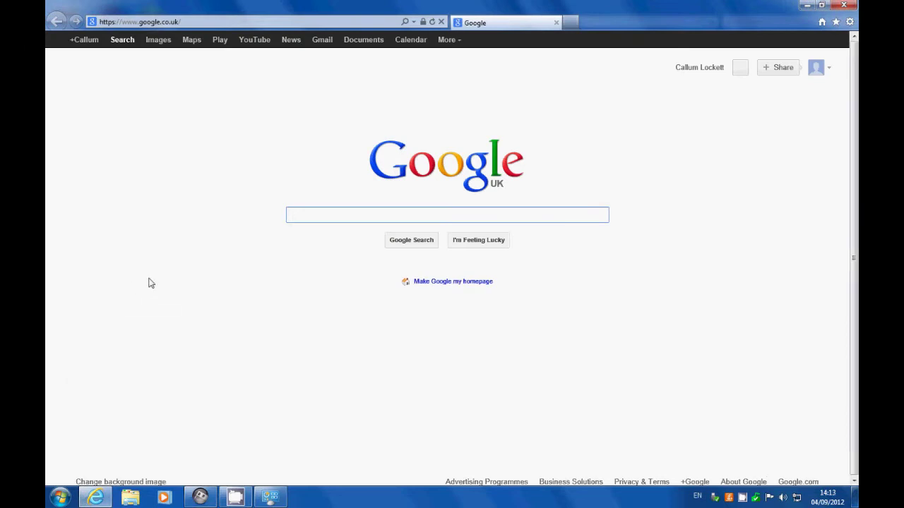
Step: Search Google for 'DNS Server Settings for Virginmedia'
text(DNS S)
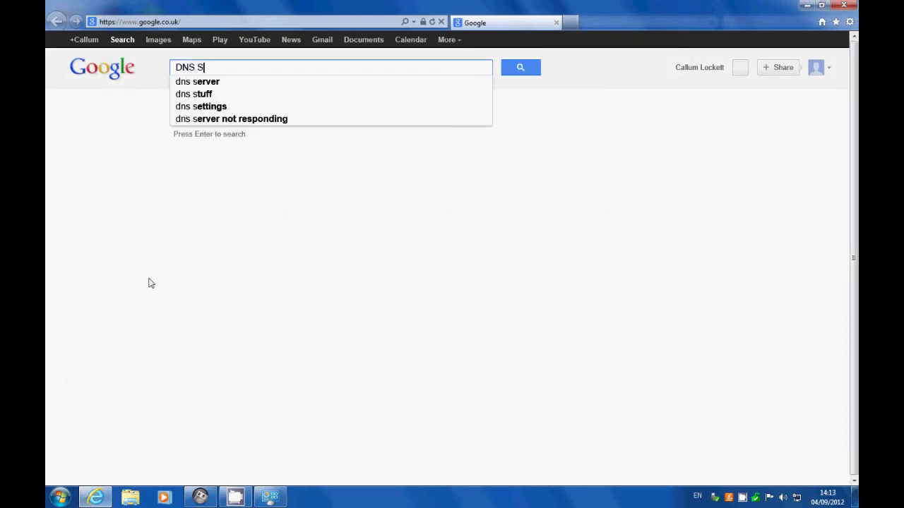
text(erver S)
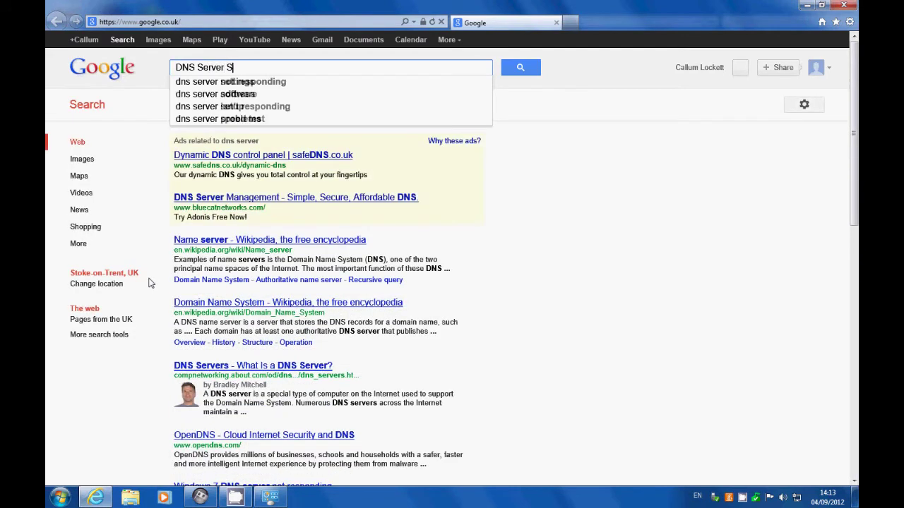
text(etting s)
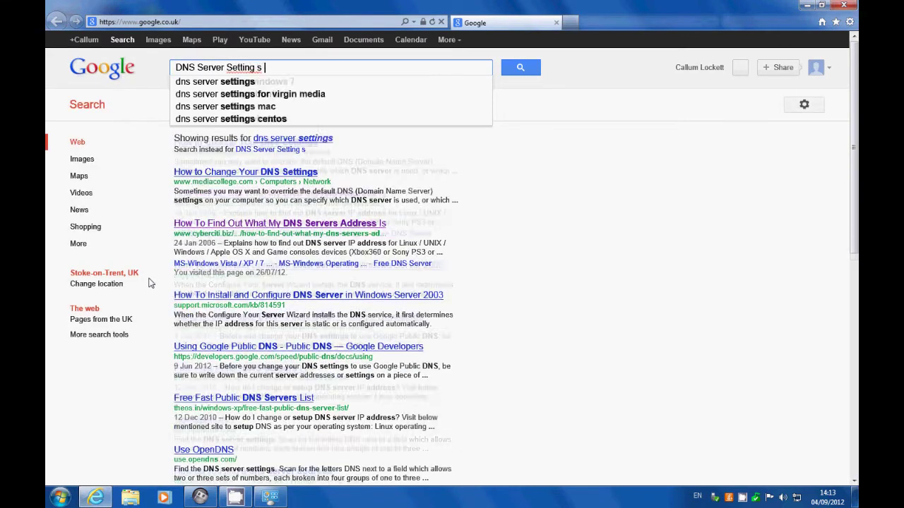
key(BackSpace)
key(BackSpace)
text(s for )
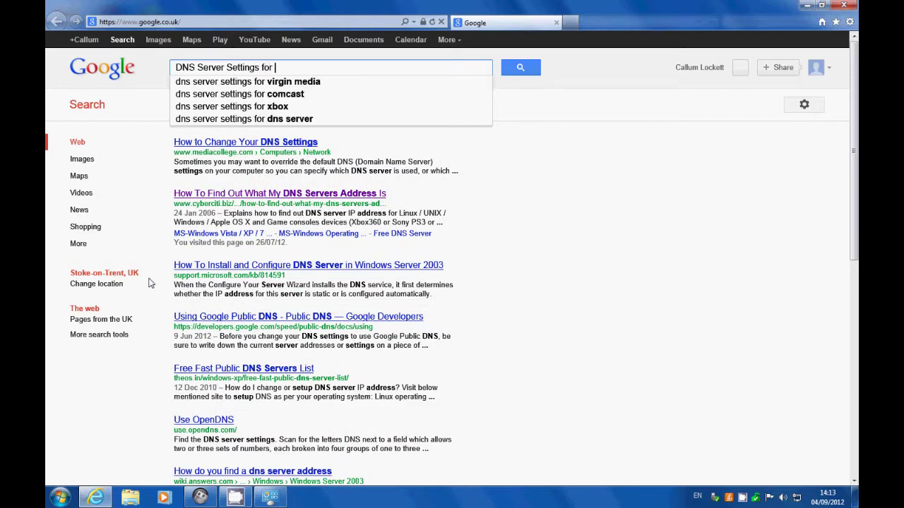
text(Virginmedia)
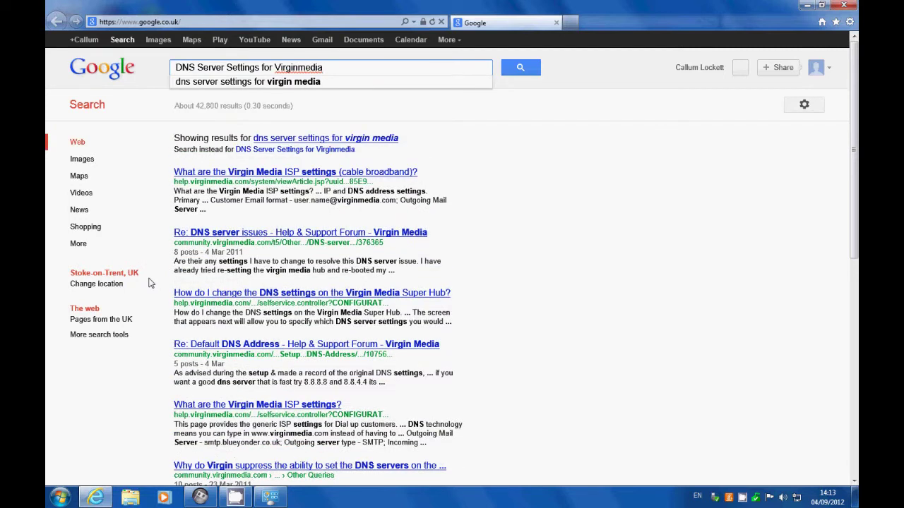
key(Return)
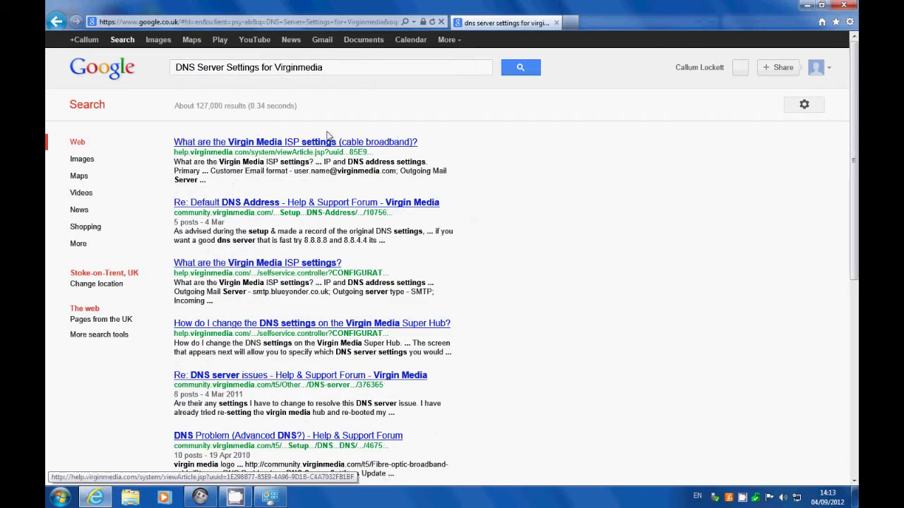
Step: Try the search with 'Sky', return to the Virginmedia results, and open the Virgin Media help article
click(345, 73)
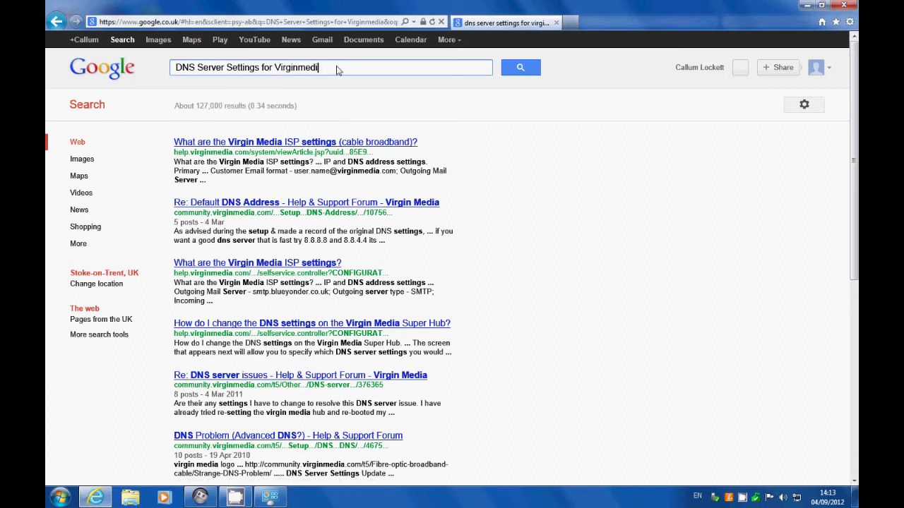
key(BackSpace)
key(BackSpace)
key(BackSpace)
key(BackSpace)
key(BackSpace)
key(BackSpace)
key(BackSpace)
key(BackSpace)
key(BackSpace)
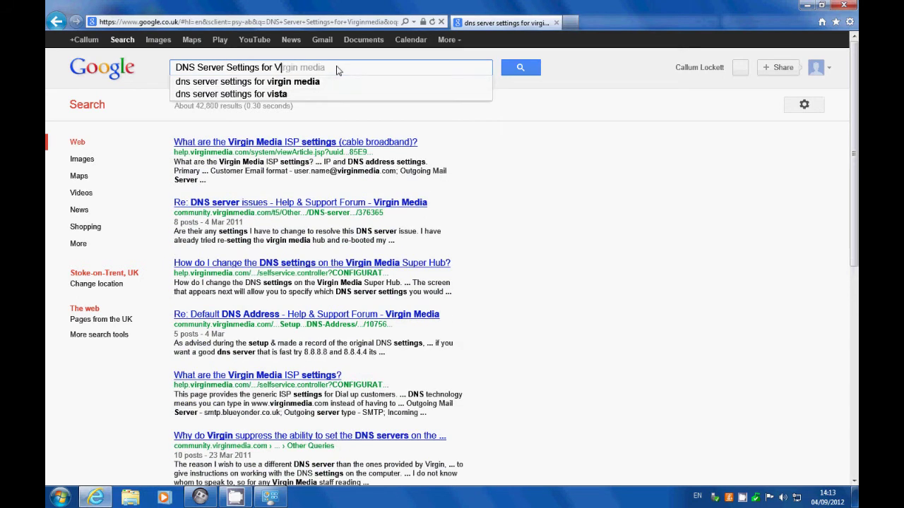
key(BackSpace)
text(Sky)
key(Return)
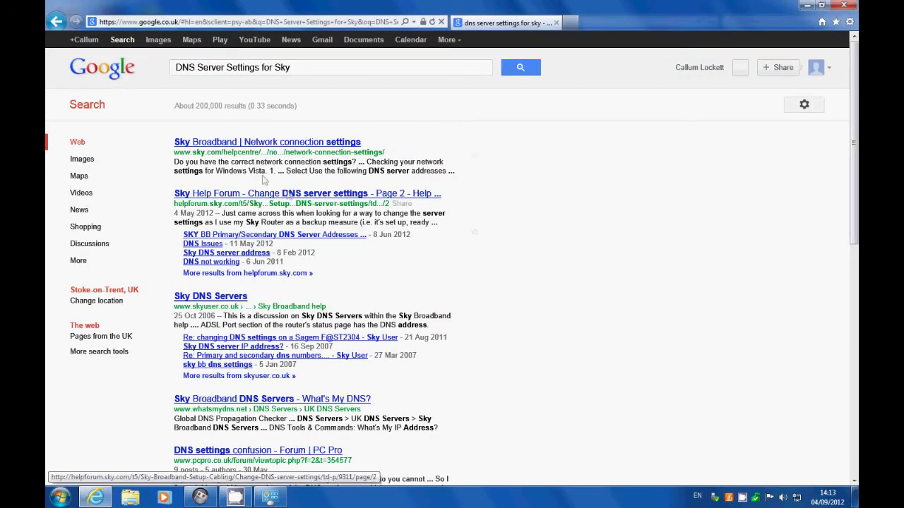
click(54, 21)
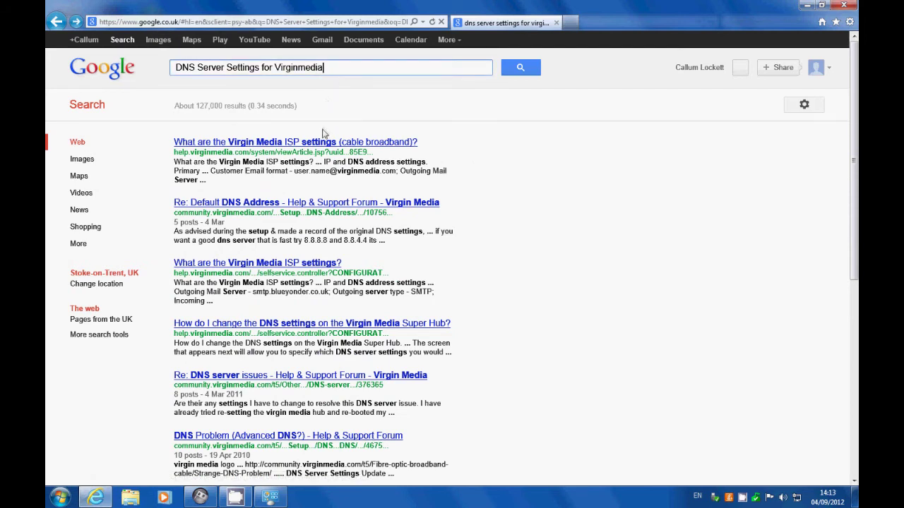
click(242, 143)
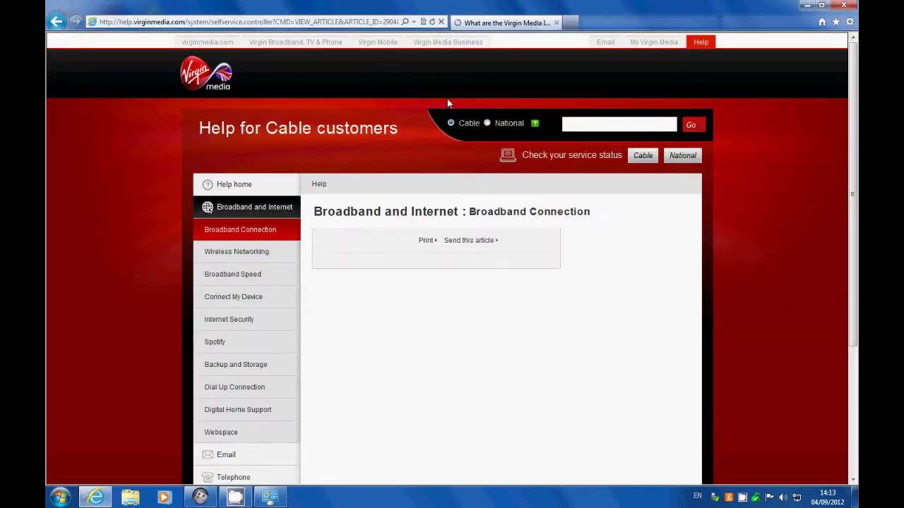
Step: Compare the article's DNS addresses 194.168.4.100 and 194.168.8.100 with the PC's IPv4 settings
scroll(437, 212, down, 5)
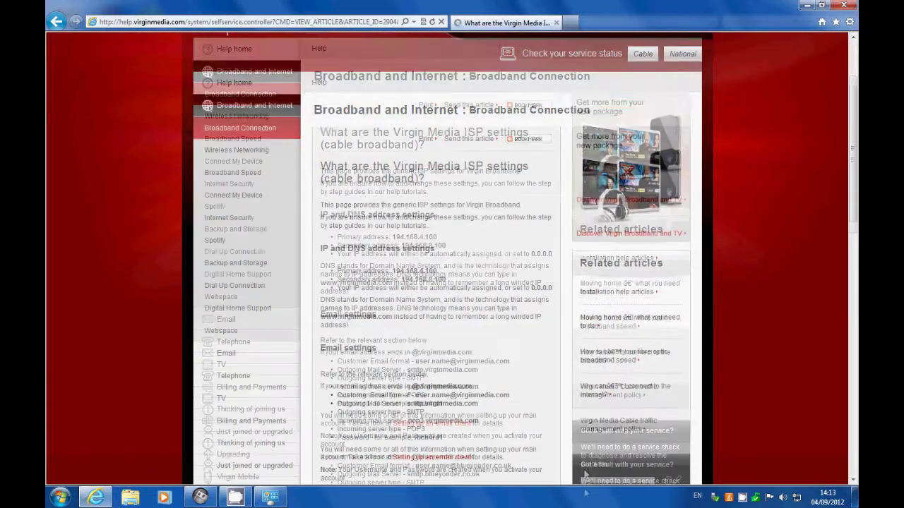
scroll(480, 231, up, 3)
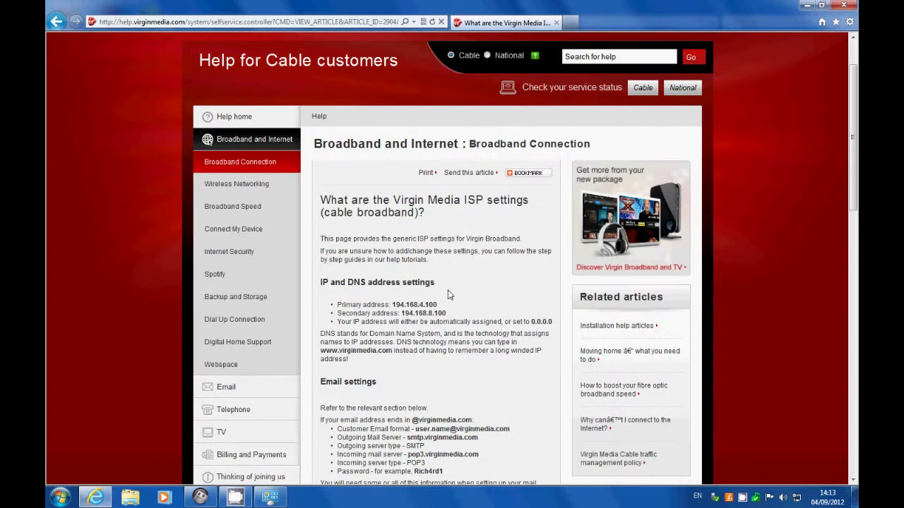
scroll(448, 294, down, 2)
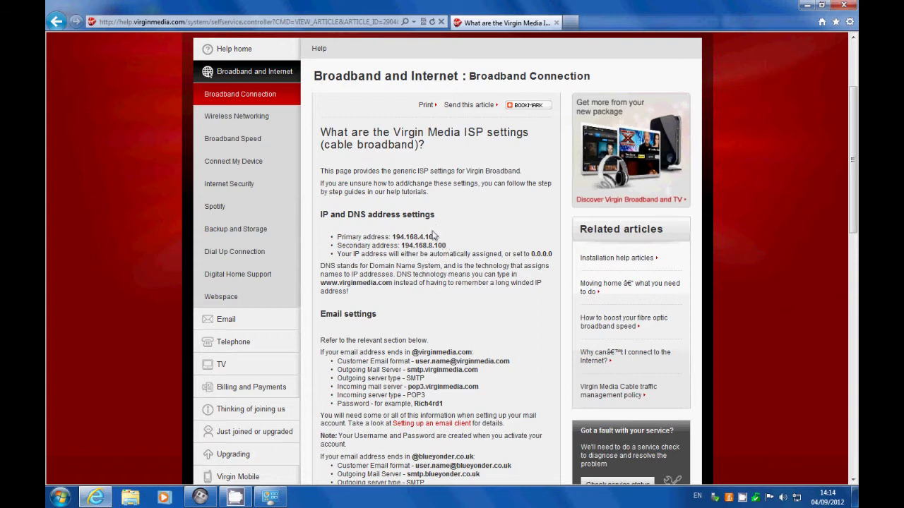
drag(438, 237, 405, 238)
click(462, 344)
click(271, 497)
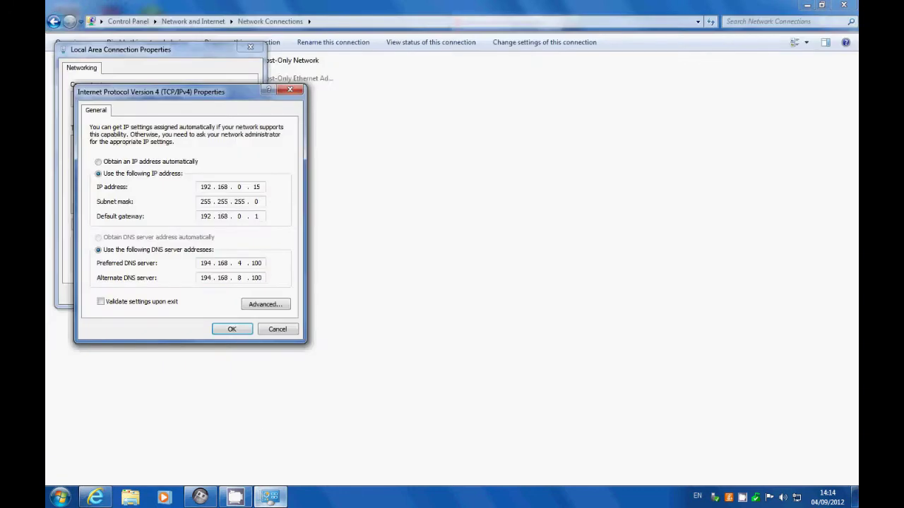
click(95, 497)
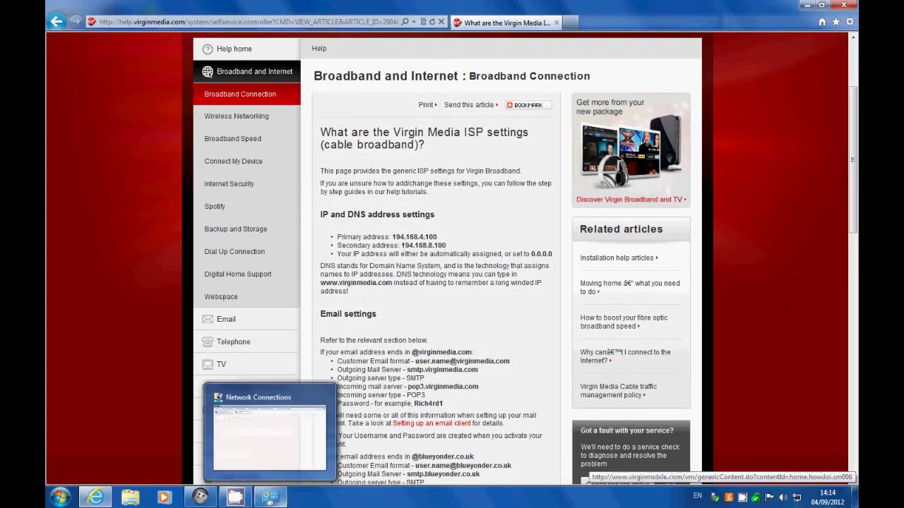
scroll(554, 382, down, 1)
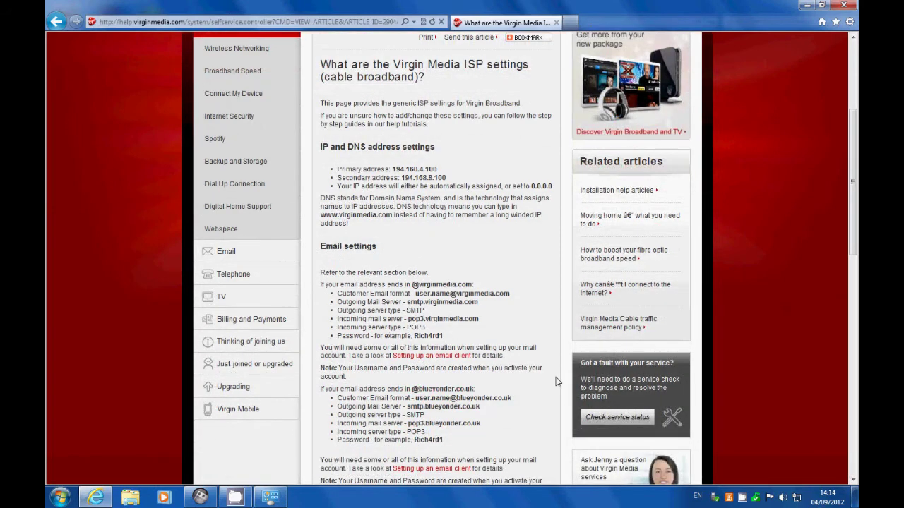
scroll(555, 381, up, 3)
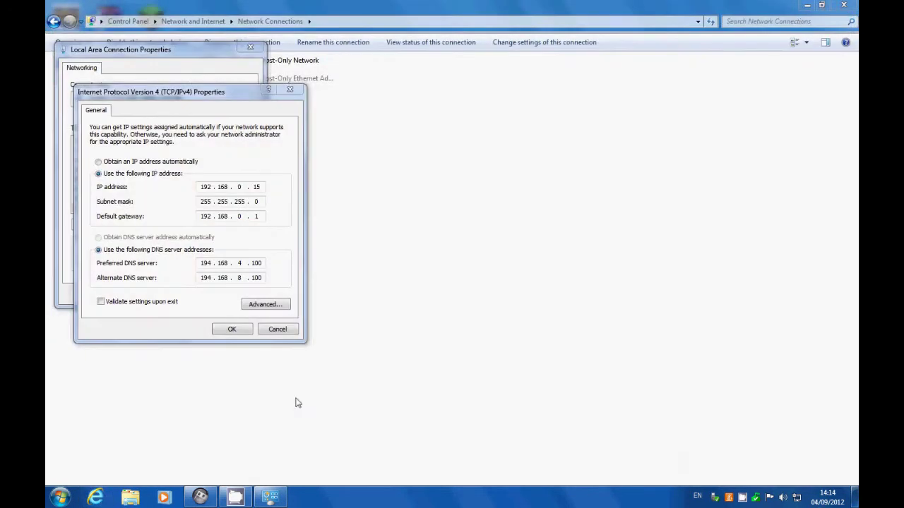
Step: Confirm the IPv4 settings, then reopen them from Local Area Connection properties to recheck
click(223, 331)
click(198, 297)
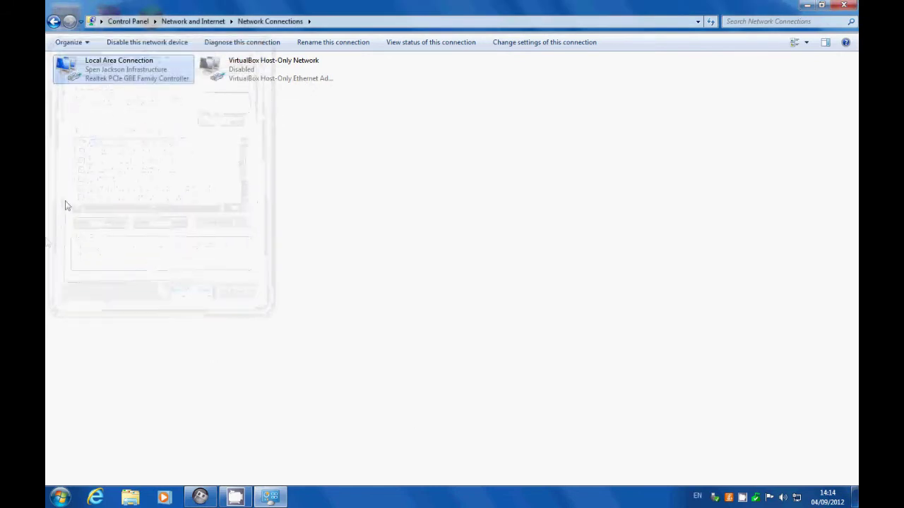
click(797, 497)
click(547, 374)
right_click(86, 65)
click(128, 170)
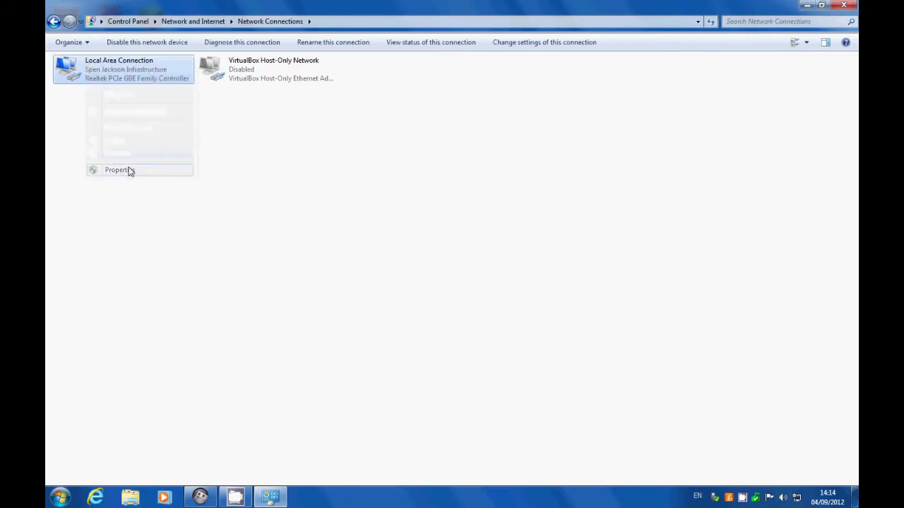
scroll(151, 200, down, 1)
click(148, 180)
click(223, 225)
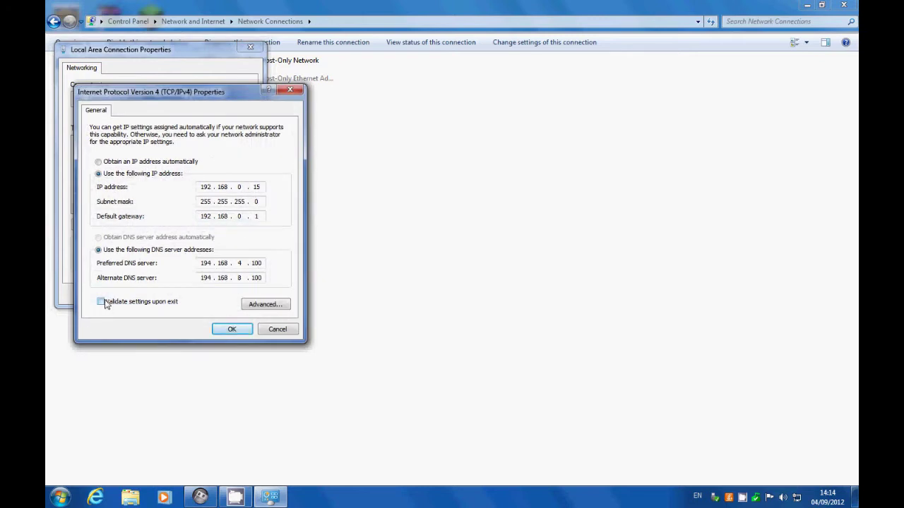
Step: Keep the settings, close the properties, cancel diagnostics and close Network Connections
click(232, 329)
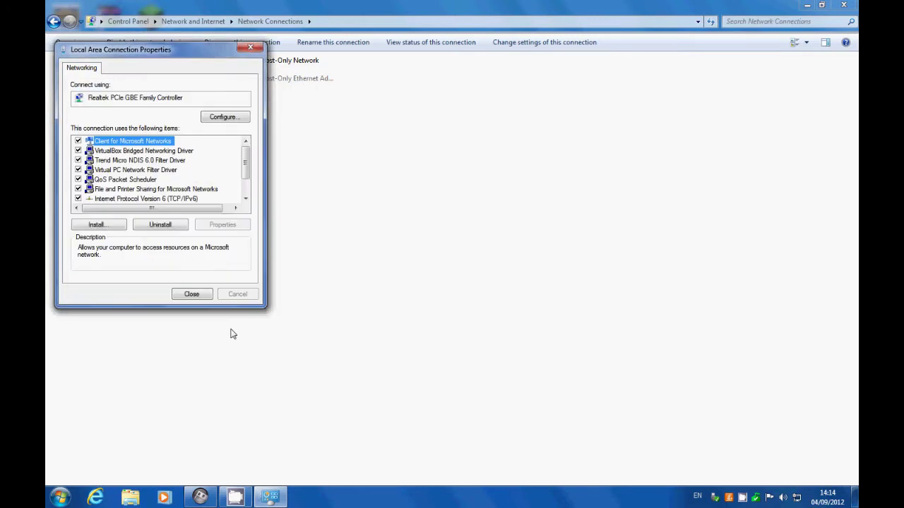
click(193, 294)
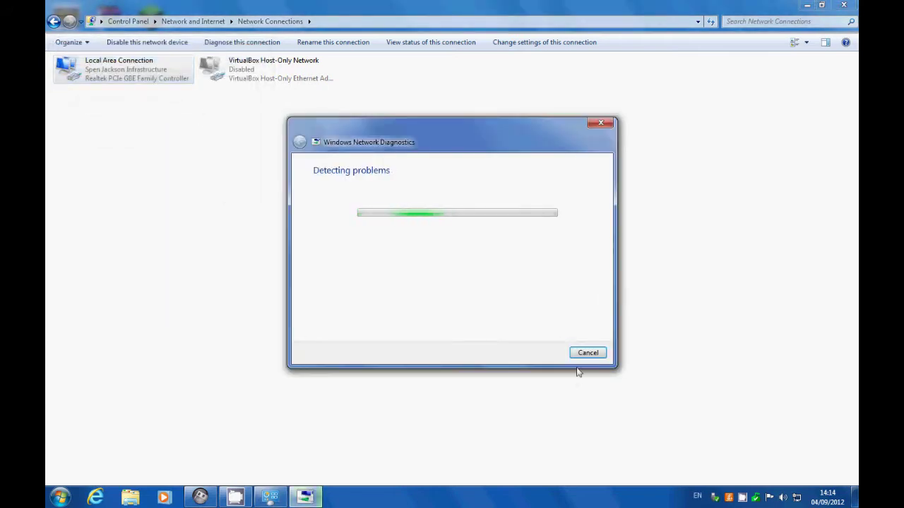
click(583, 353)
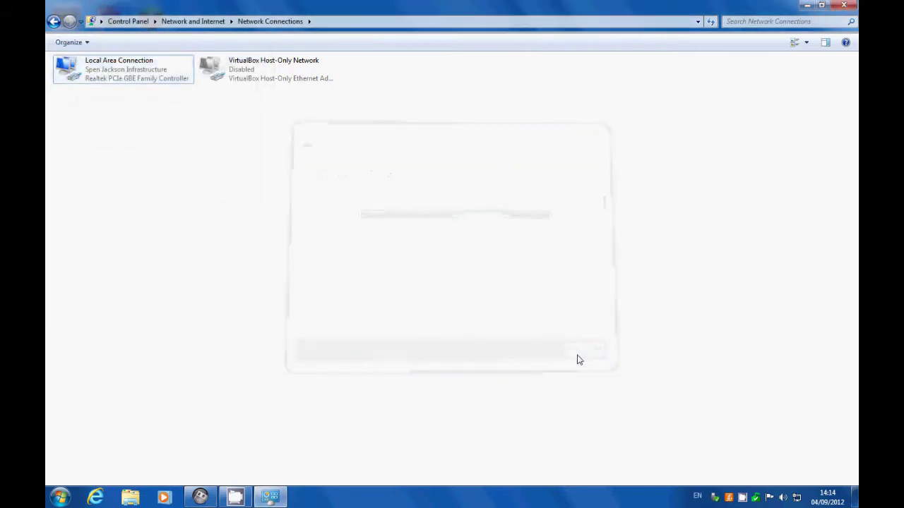
click(844, 5)
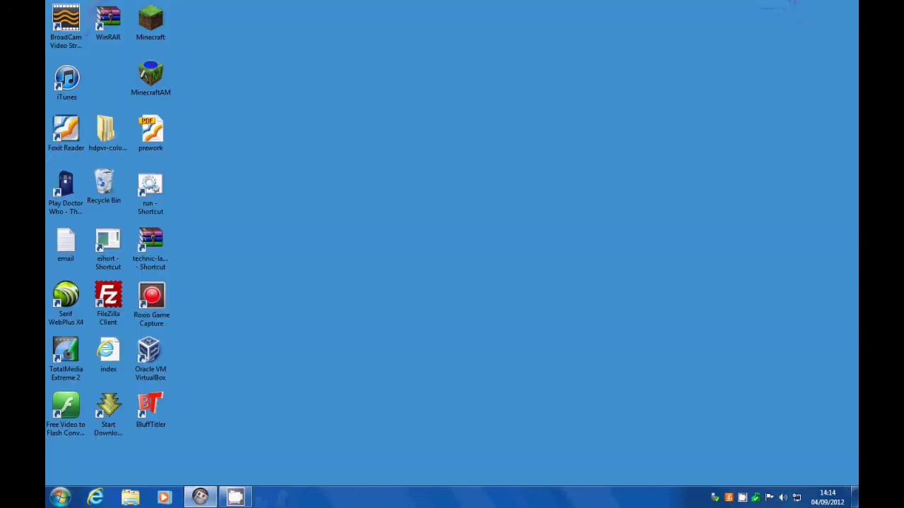
Step: Load Google News in Internet Explorer to verify the connection, then close IE and open Start
click(96, 497)
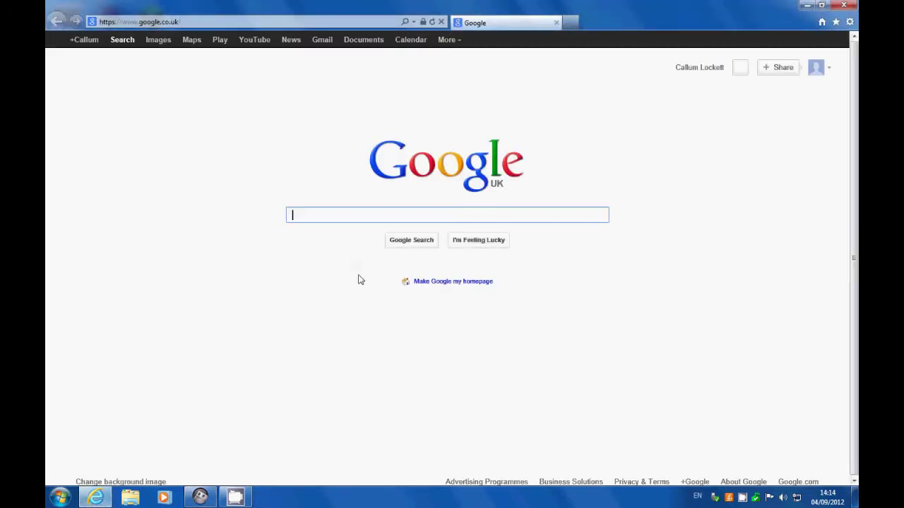
click(290, 40)
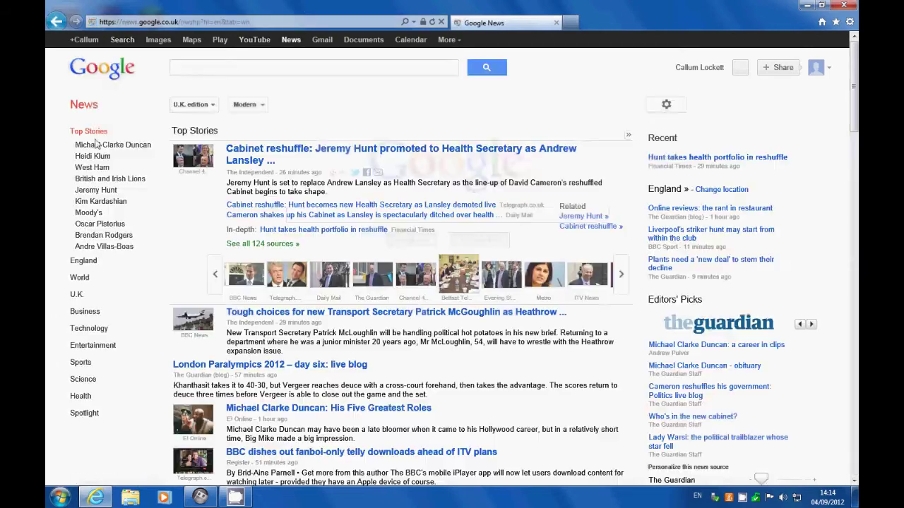
click(843, 5)
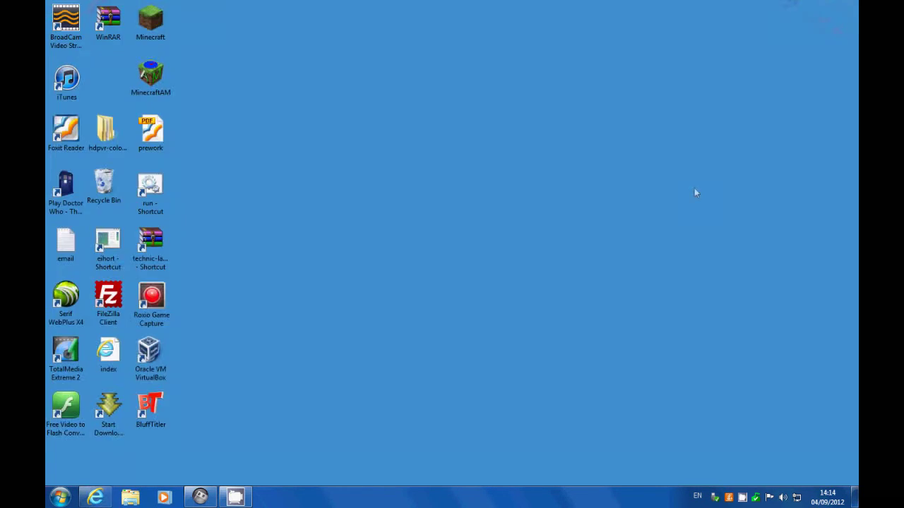
click(59, 497)
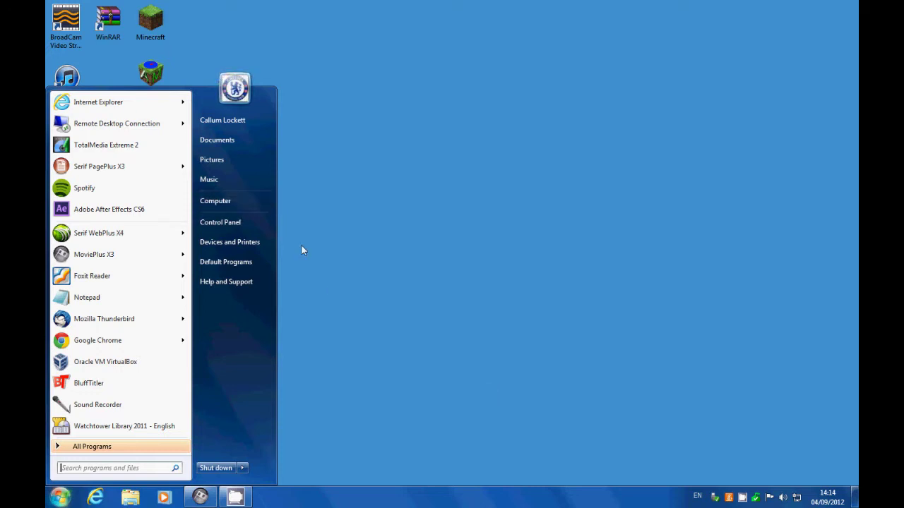
Step: Browse to C:\Program Files (x86)\Minecraft Server\Minecraft Server 2 in Windows Explorer
click(124, 498)
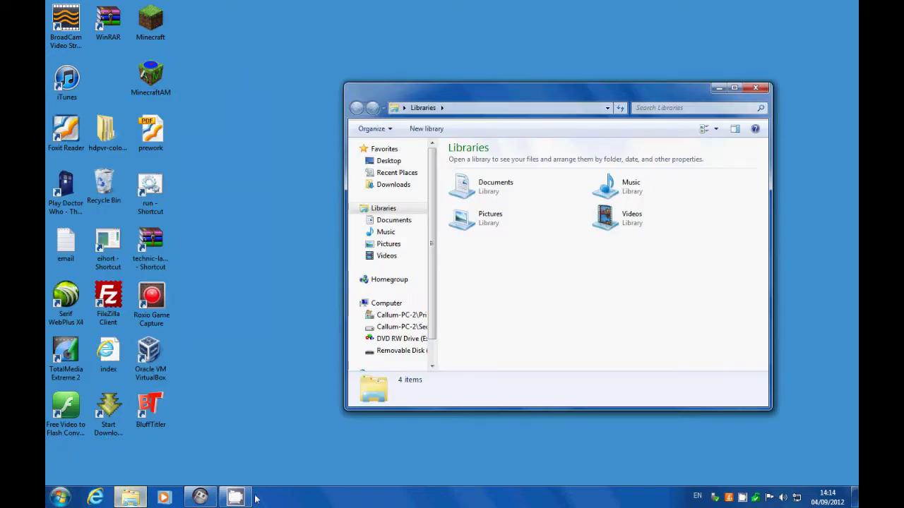
scroll(433, 294, down, 1)
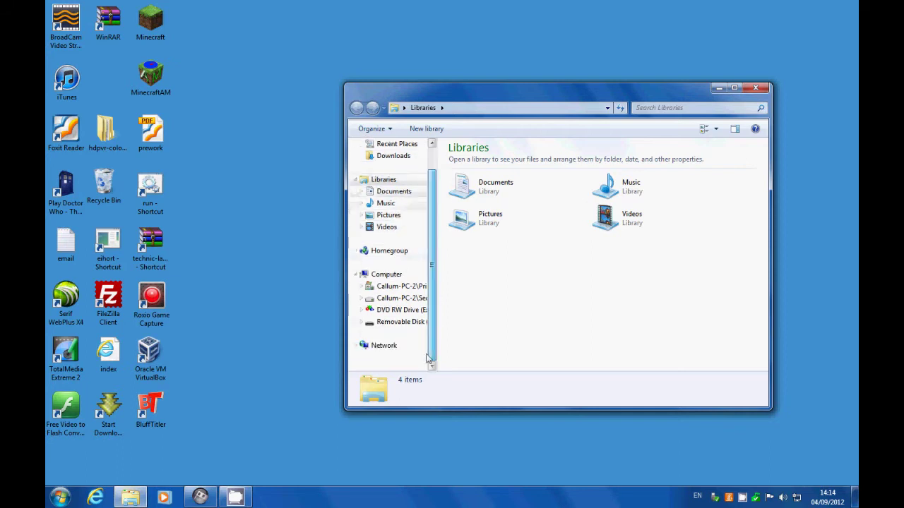
click(403, 287)
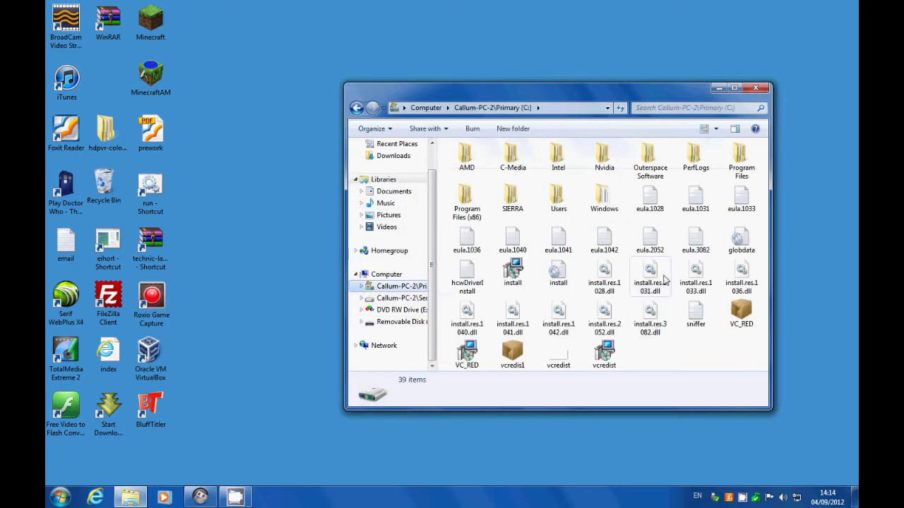
double_click(466, 202)
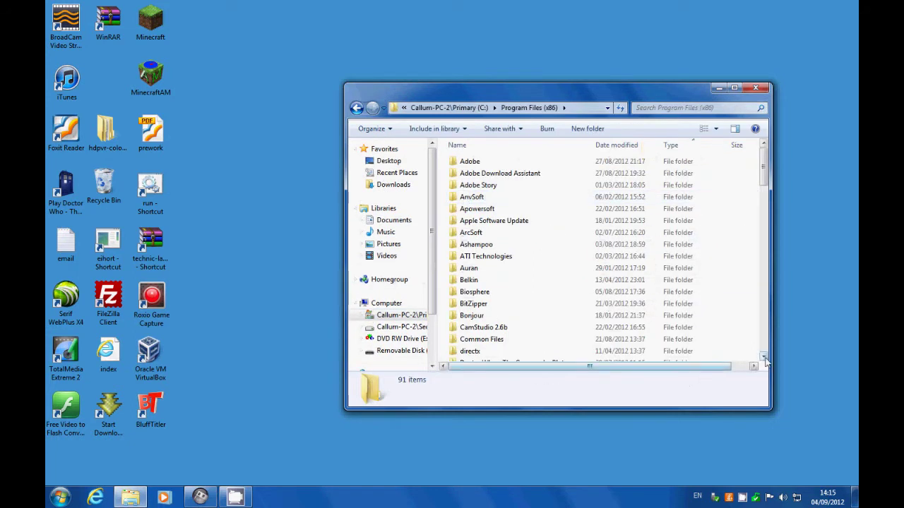
click(764, 357)
drag(763, 357, 764, 358)
double_click(463, 307)
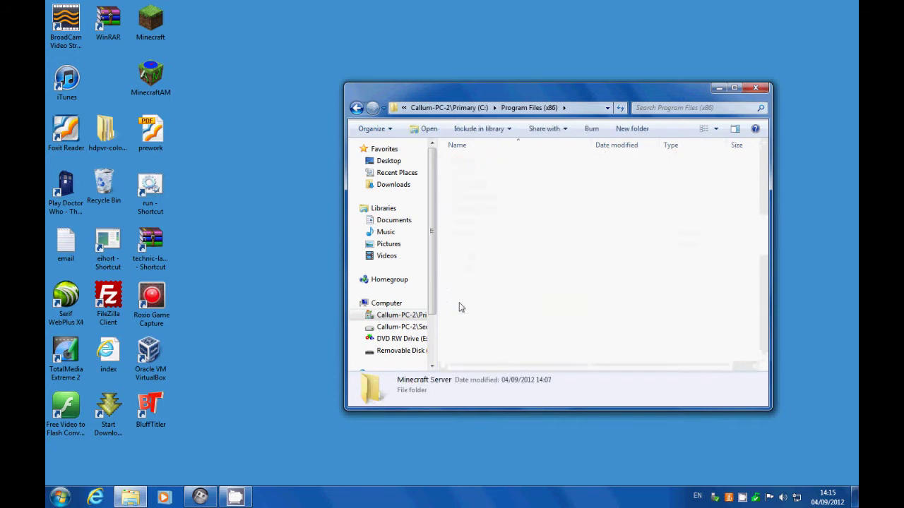
double_click(514, 164)
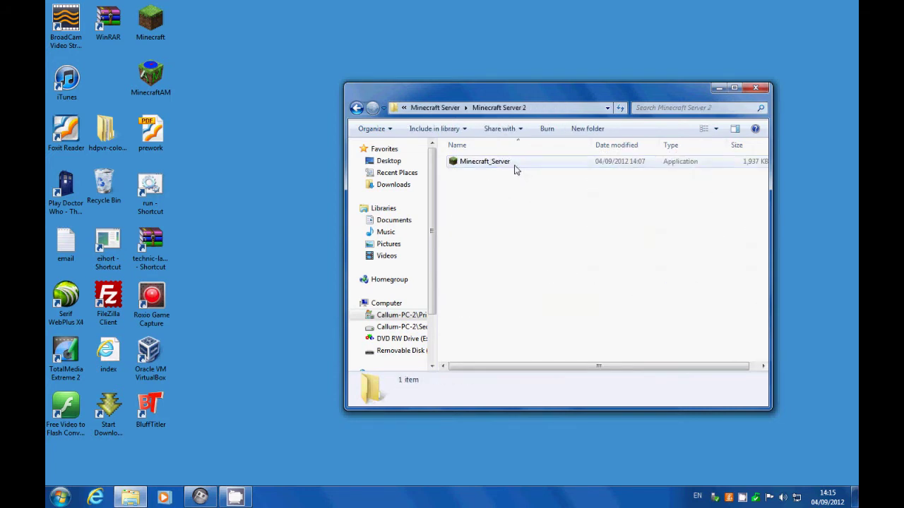
Step: Start Minecraft_Server, choosing Run on the unverified-publisher security warning
double_click(508, 162)
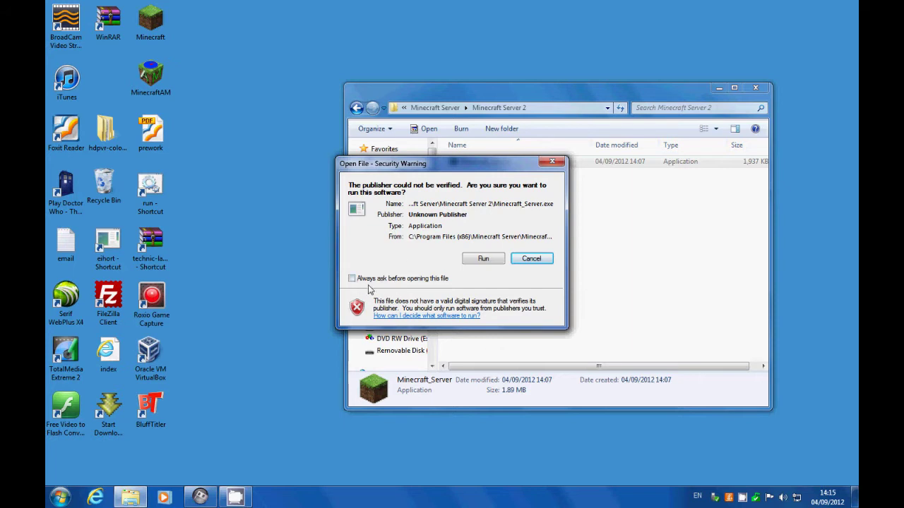
click(484, 259)
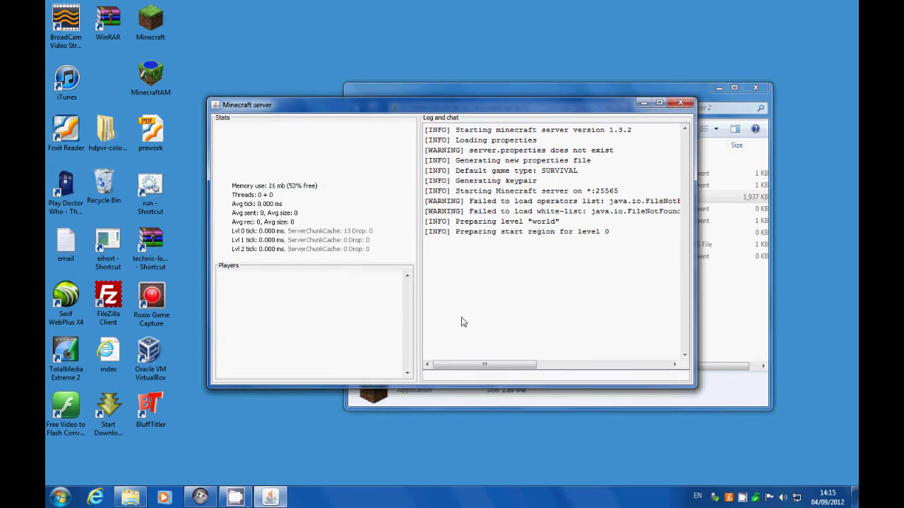
Step: After the spawn area finishes preparing, enter 'stop' in the server console
drag(485, 365, 457, 353)
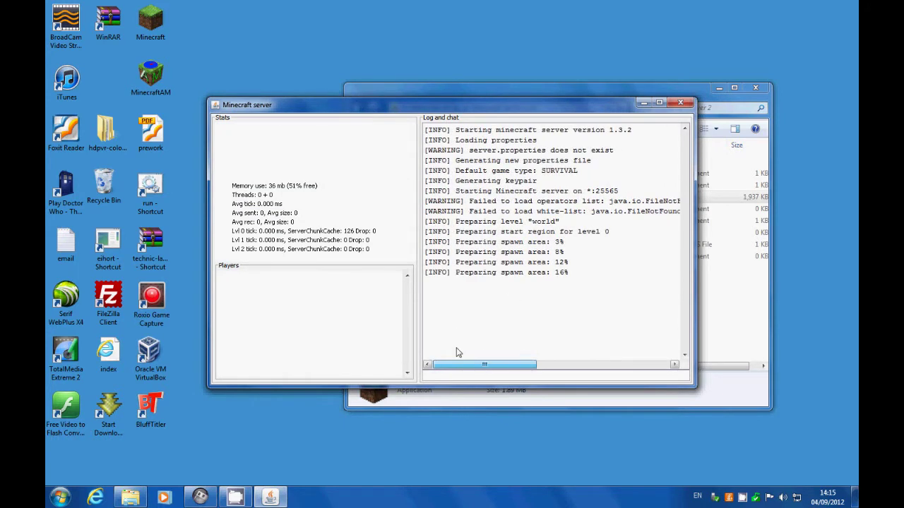
drag(445, 110, 289, 149)
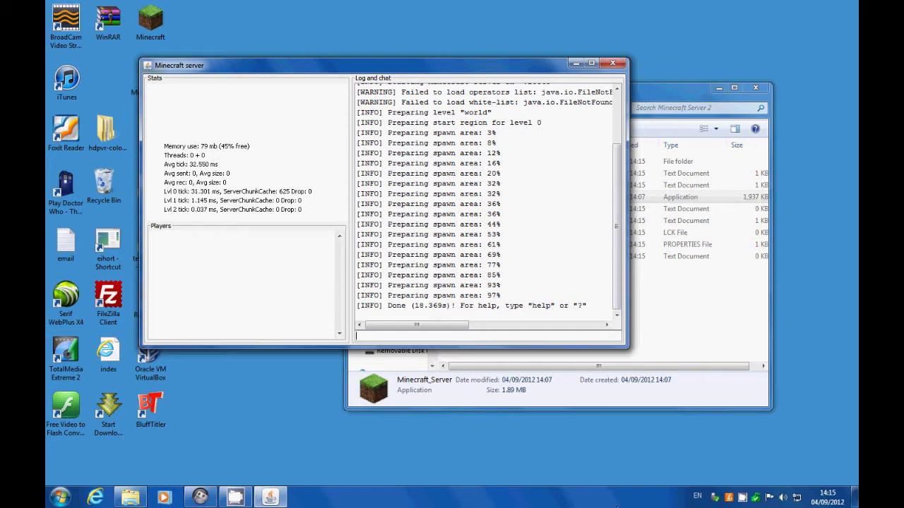
text(stop)
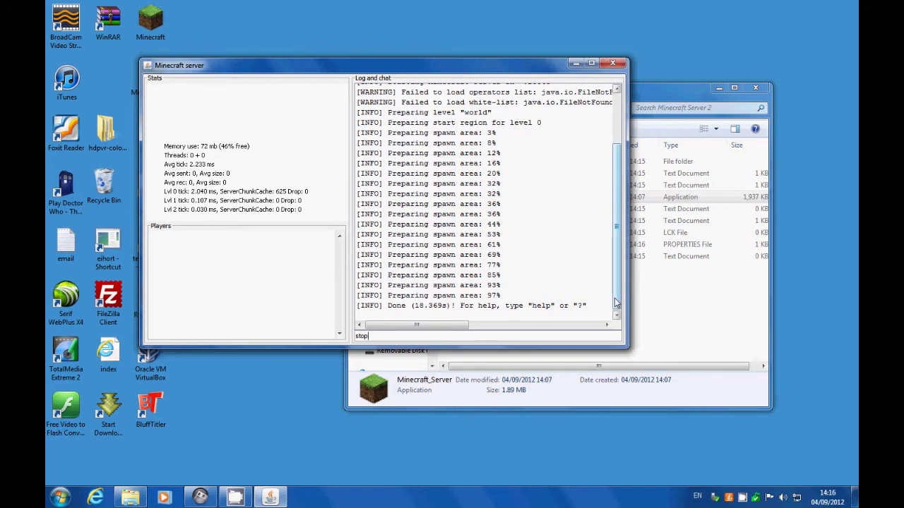
key(Return)
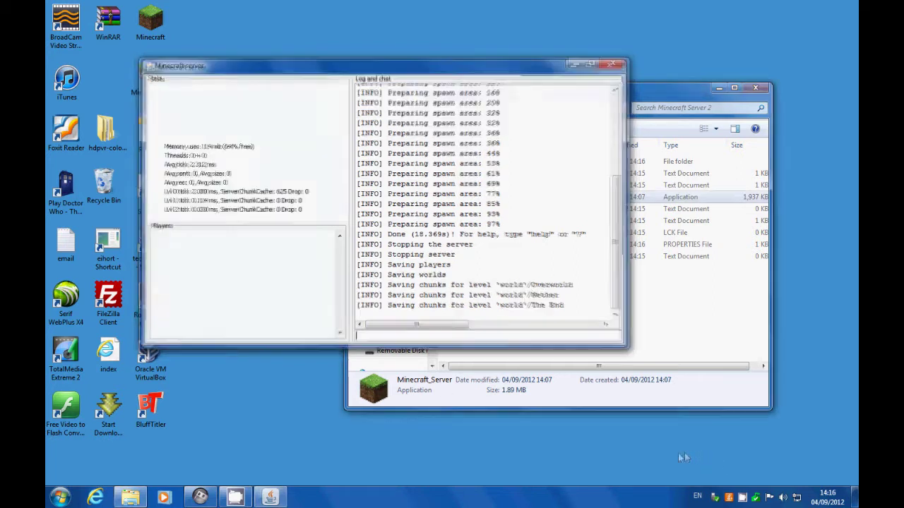
Step: Open the Minecraft Server 2 server properties file in Notepad and move the window higher
click(546, 318)
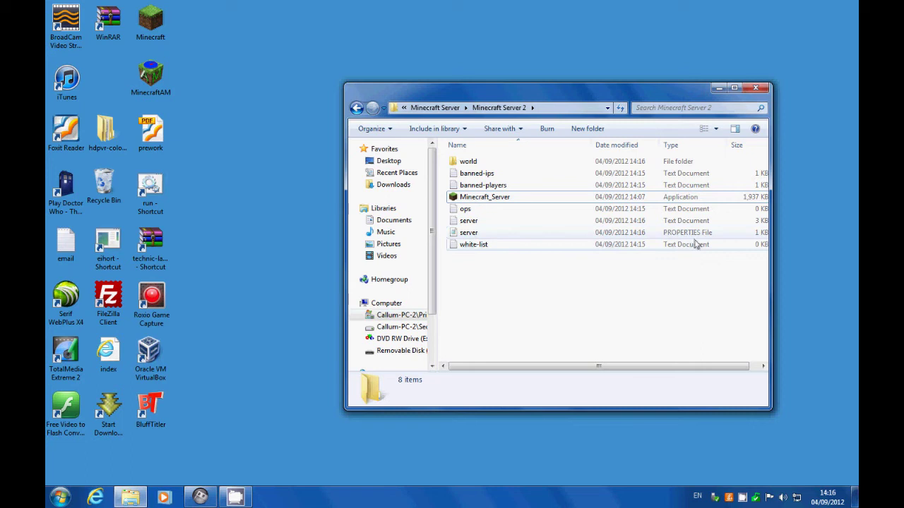
click(496, 240)
double_click(495, 240)
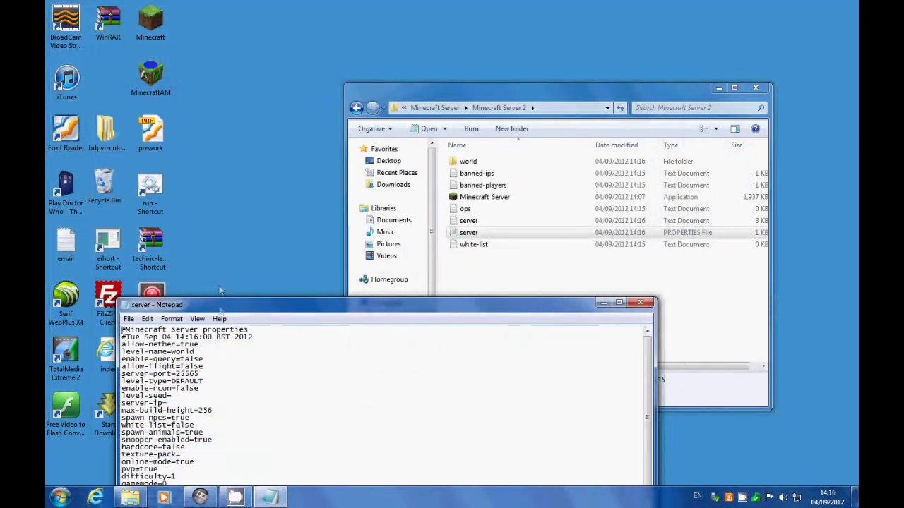
drag(223, 305, 223, 276)
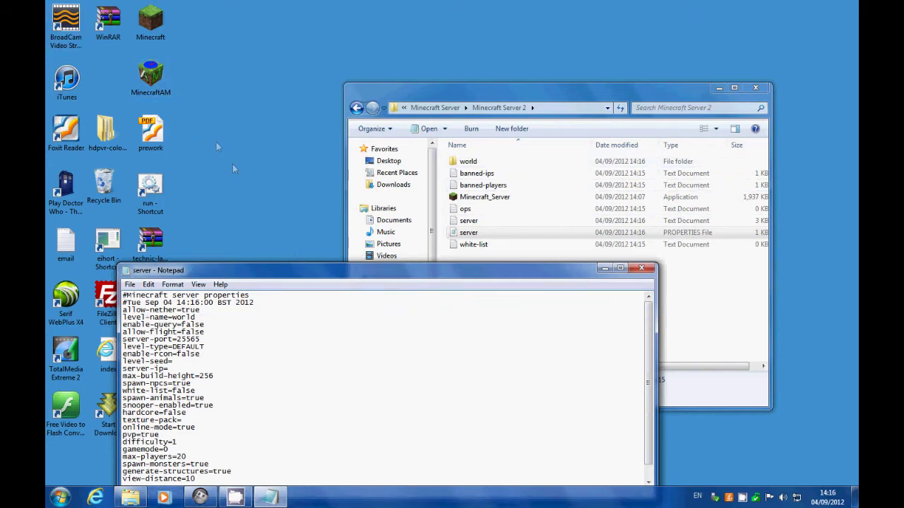
Step: Check which programs can open server.properties via Properties > Change > Other Programs
right_click(528, 234)
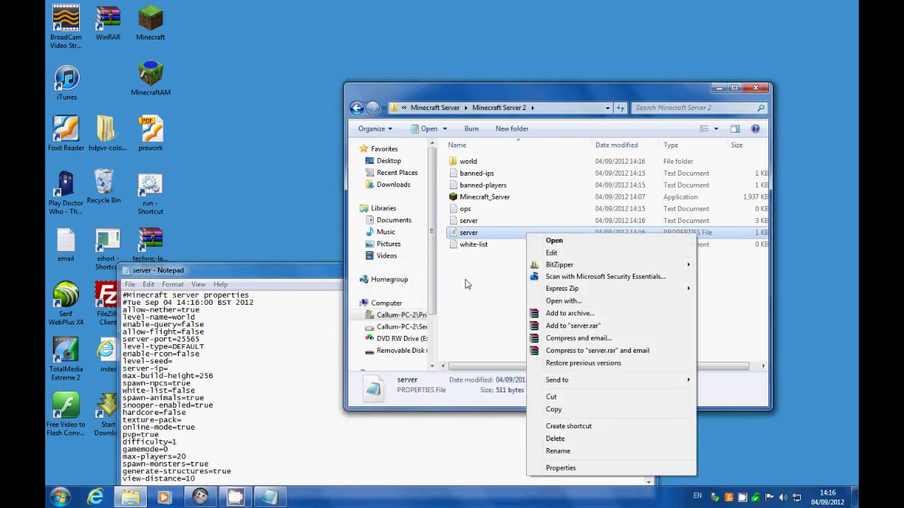
click(548, 468)
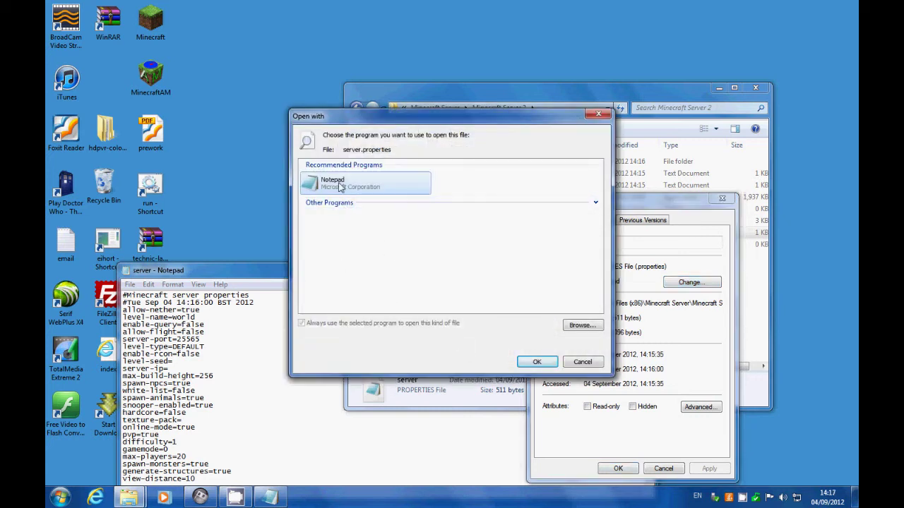
click(358, 204)
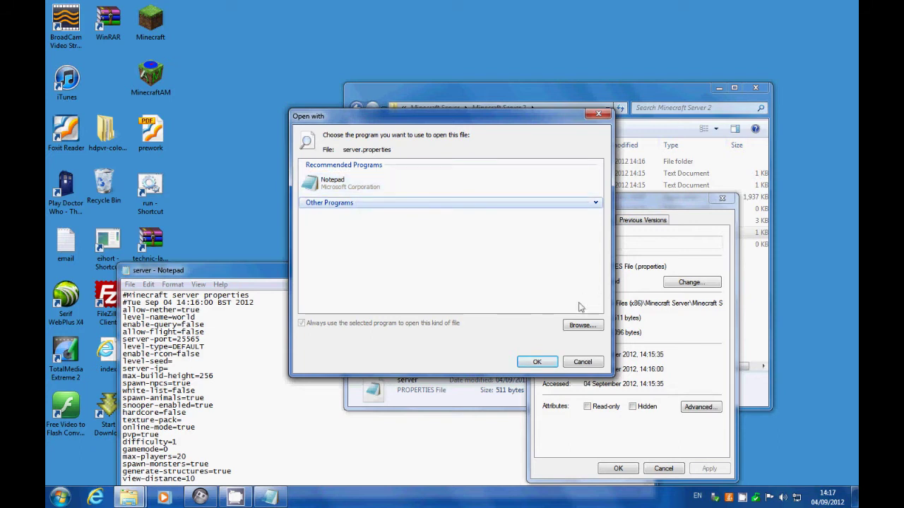
click(596, 202)
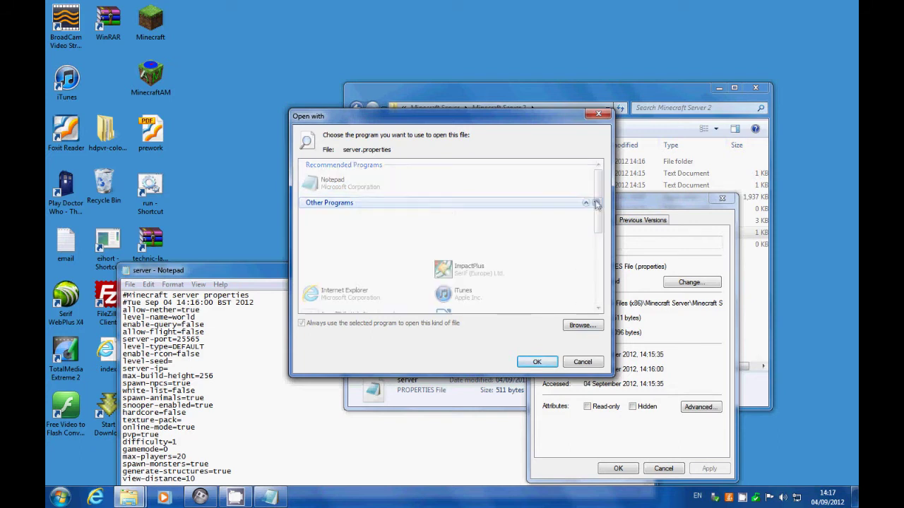
scroll(573, 234, down, 5)
scroll(572, 235, up, 5)
scroll(573, 234, down, 5)
scroll(572, 234, up, 5)
scroll(572, 234, down, 5)
scroll(572, 234, up, 5)
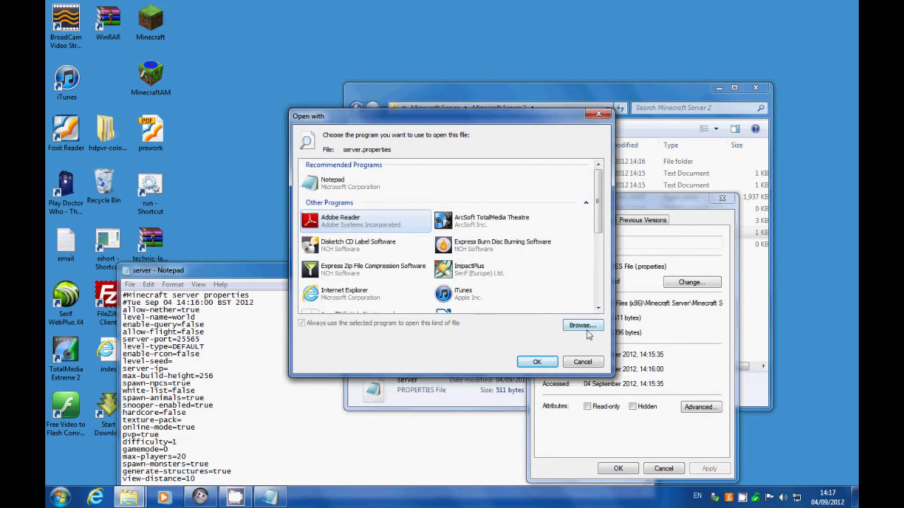
Step: Cancel every dialog without changes and close the Minecraft Server 2 folder window
click(583, 328)
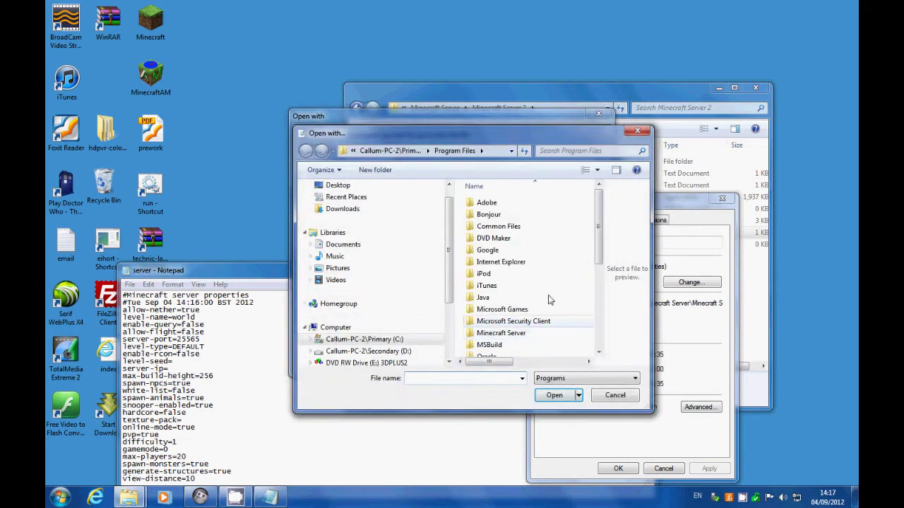
mouse_move(597, 233)
mouse_down()
mouse_move(597, 360)
mouse_move(597, 232)
mouse_up()
click(611, 399)
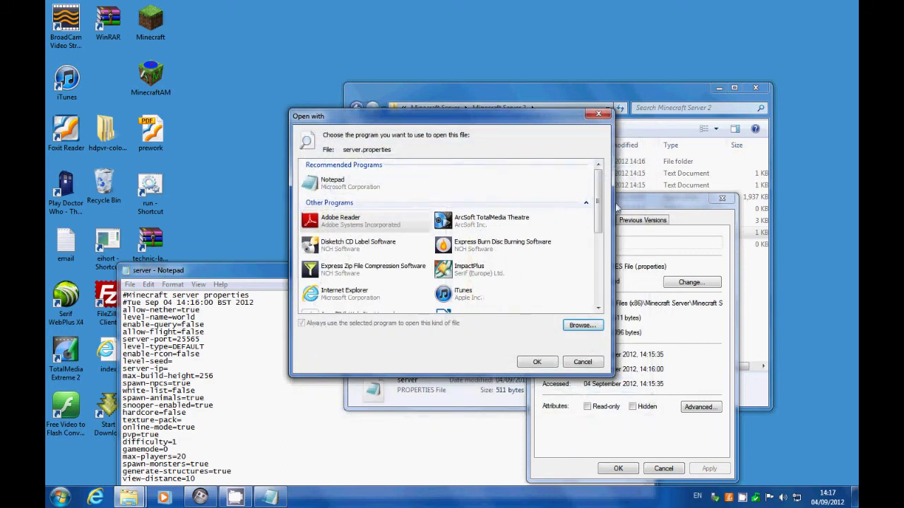
click(582, 361)
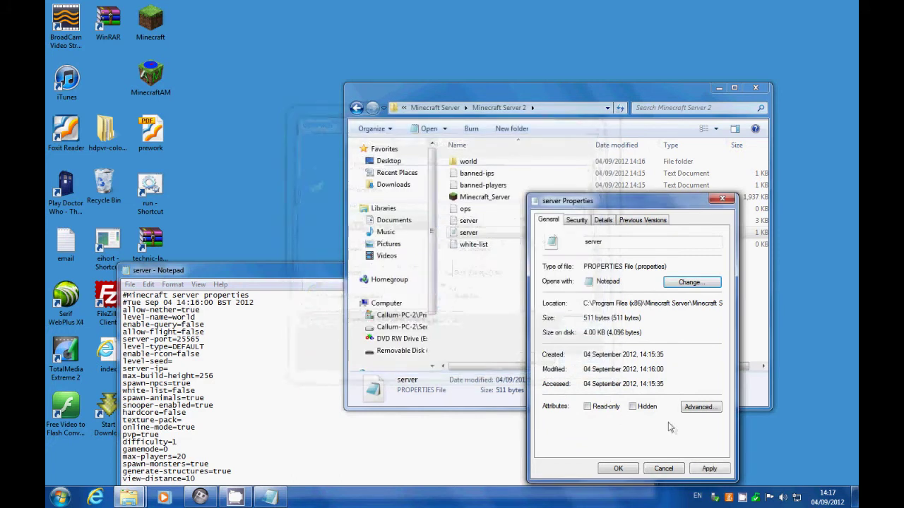
click(663, 469)
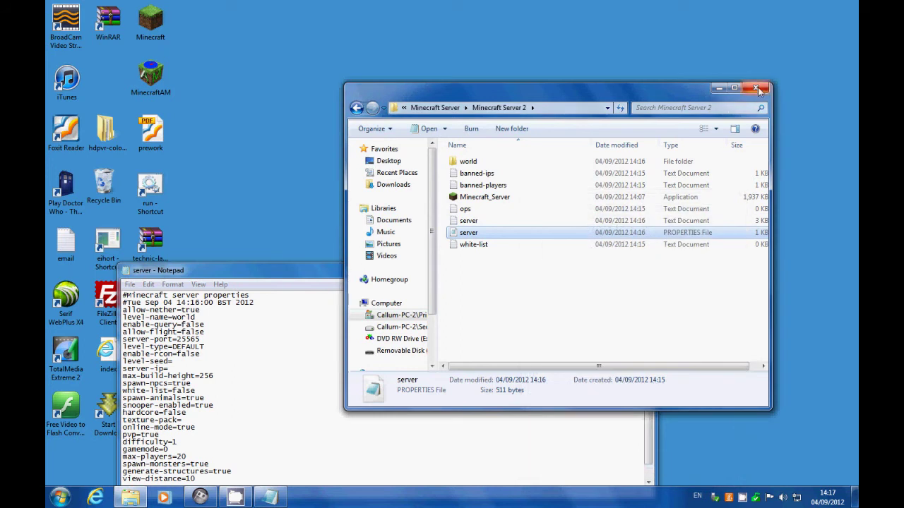
click(757, 88)
drag(461, 271, 534, 55)
Step: Scroll through server.properties to review settings down to view-distance=10 and the motd
scroll(718, 161, down, 1)
scroll(717, 163, up, 1)
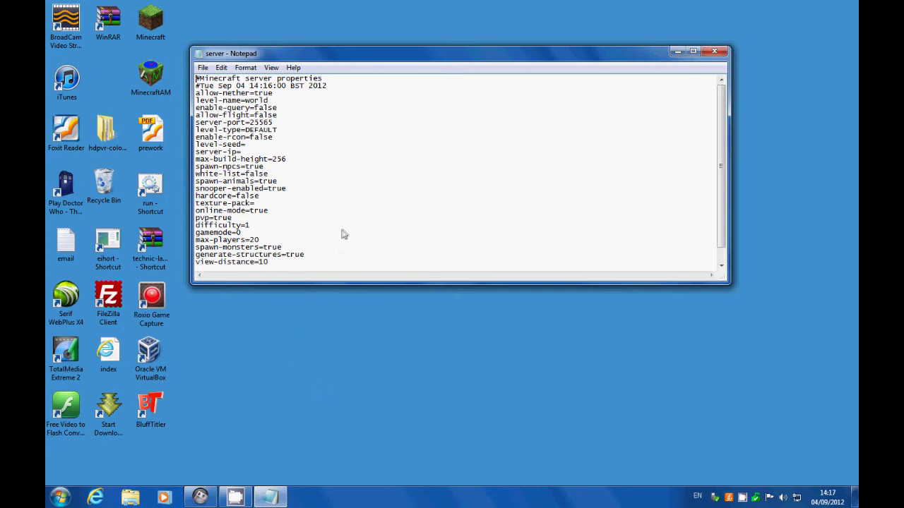
scroll(682, 232, down, 1)
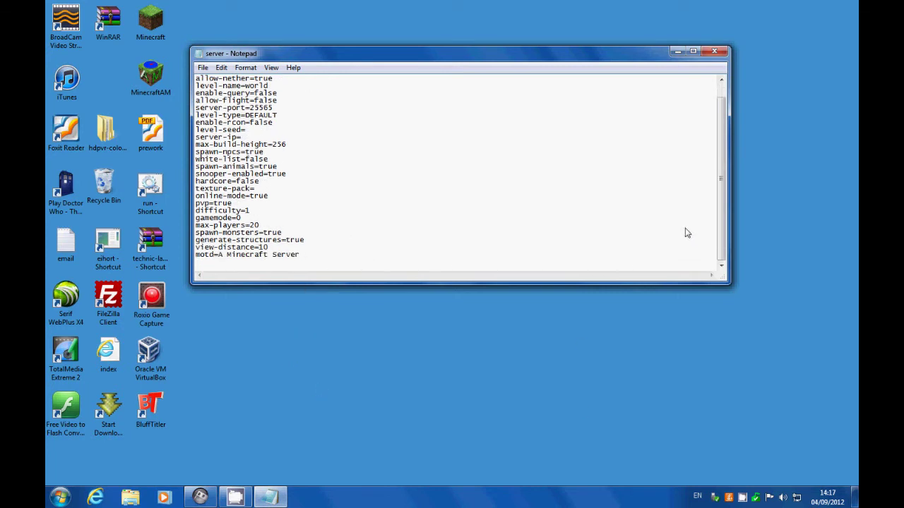
scroll(661, 238, up, 1)
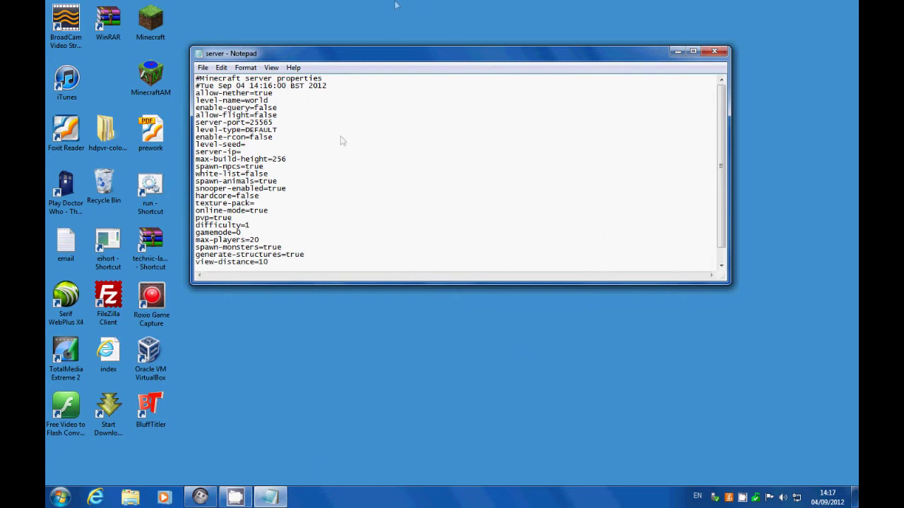
scroll(335, 173, down, 1)
scroll(334, 175, up, 1)
scroll(243, 247, down, 1)
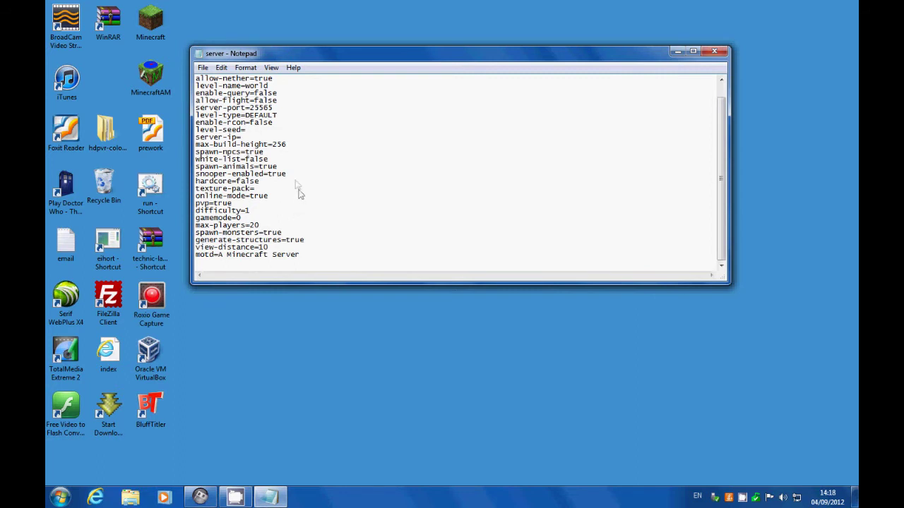
Step: Change server-port from 25565 to 25566
click(271, 109)
key(BackSpace)
key(BackSpace)
text(66)
Step: Replace the message of the day text with 'Survival Server'
click(260, 226)
key(BackSpace)
key(BackSpace)
key(BackSpace)
key(BackSpace)
key(BackSpace)
key(BackSpace)
key(BackSpace)
key(BackSpace)
key(BackSpace)
key(BackSpace)
key(BackSpace)
key(BackSpace)
key(BackSpace)
key(BackSpace)
key(BackSpace)
key(BackSpace)
key(BackSpace)
key(BackSpace)
text(Survival )
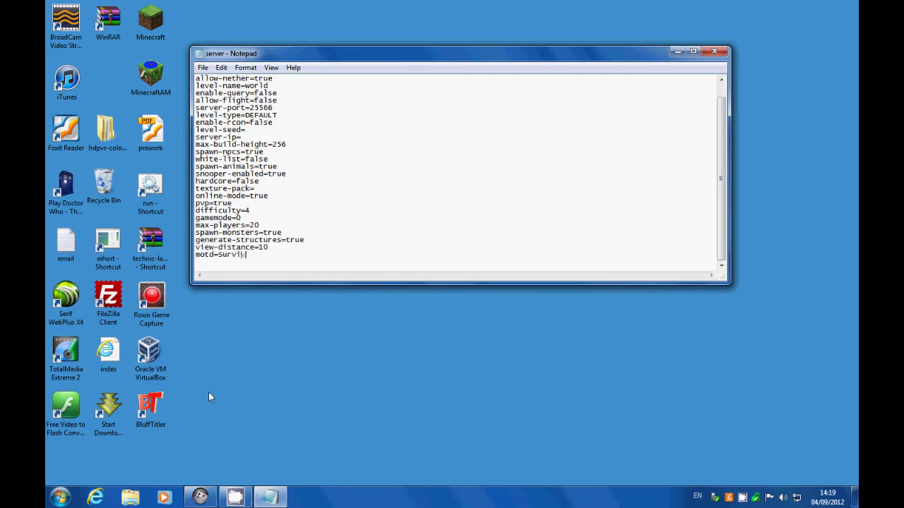
text(Server)
Step: Change hardcore=false to hardcore=true in server.properties
click(259, 182)
key(BackSpace)
key(BackSpace)
key(BackSpace)
key(BackSpace)
key(BackSpace)
text(true)
scroll(355, 167, up, 1)
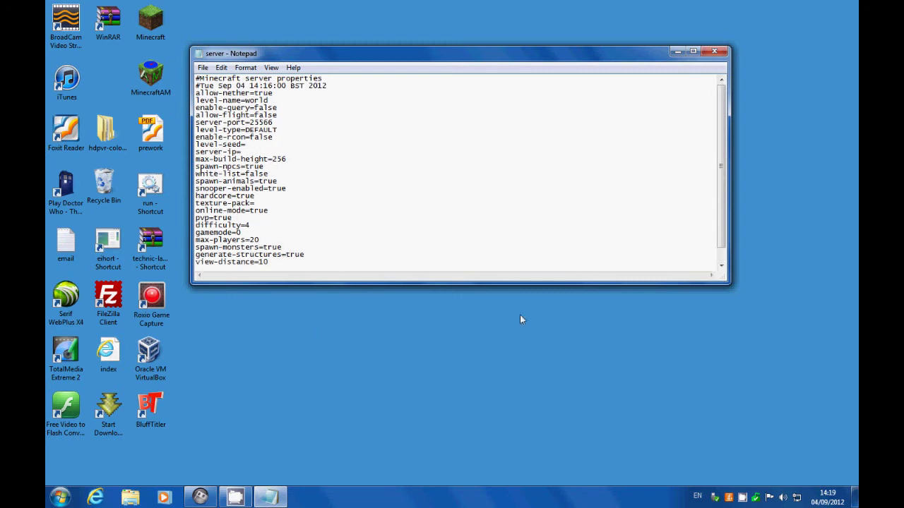
Step: Save the server properties file and close Notepad
click(202, 68)
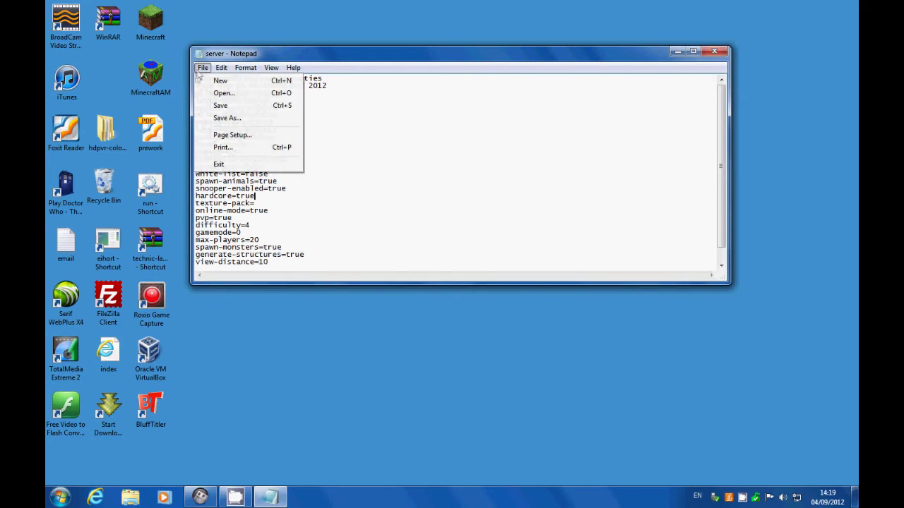
click(224, 108)
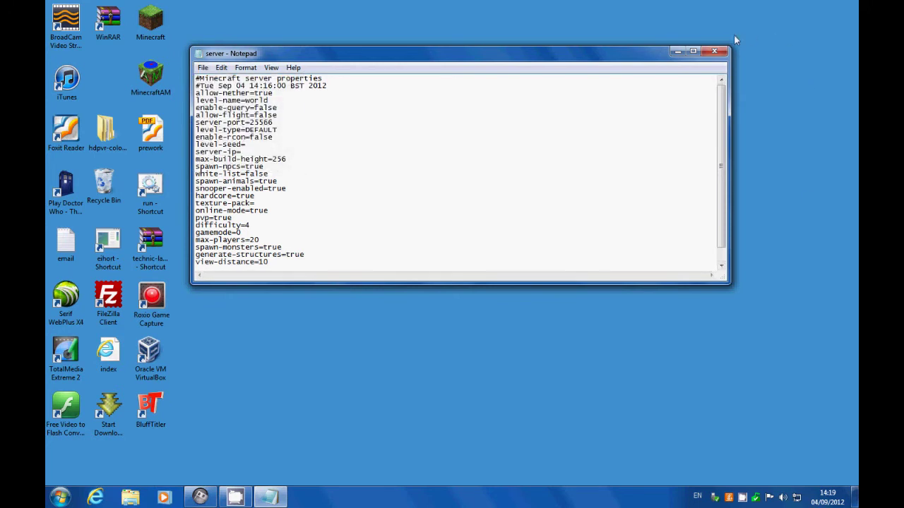
click(713, 51)
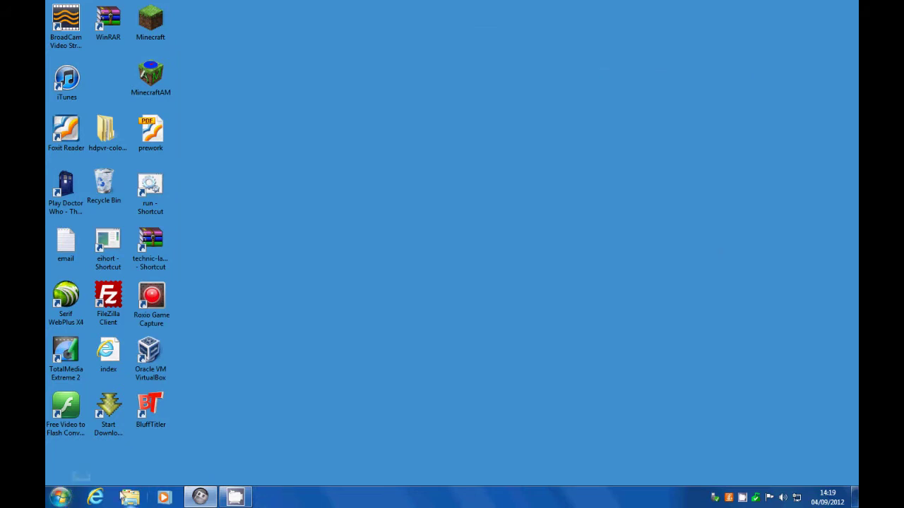
click(96, 498)
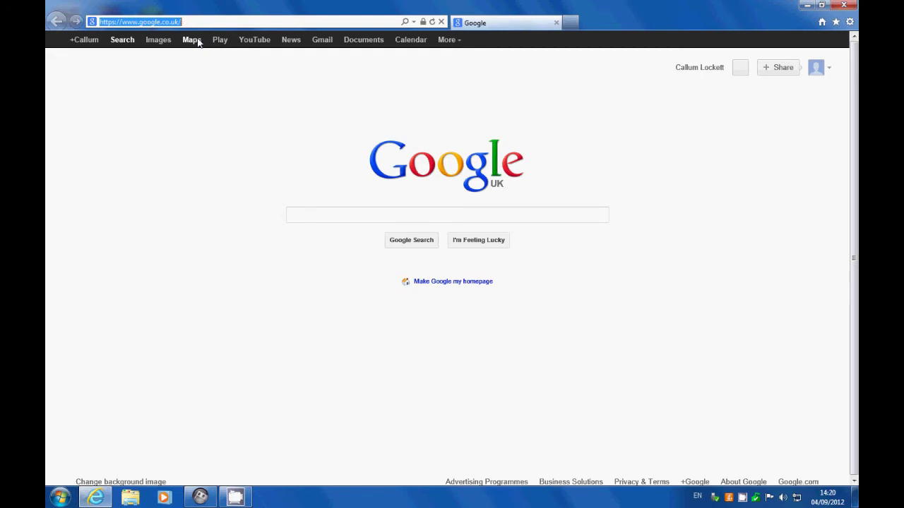
text(www)
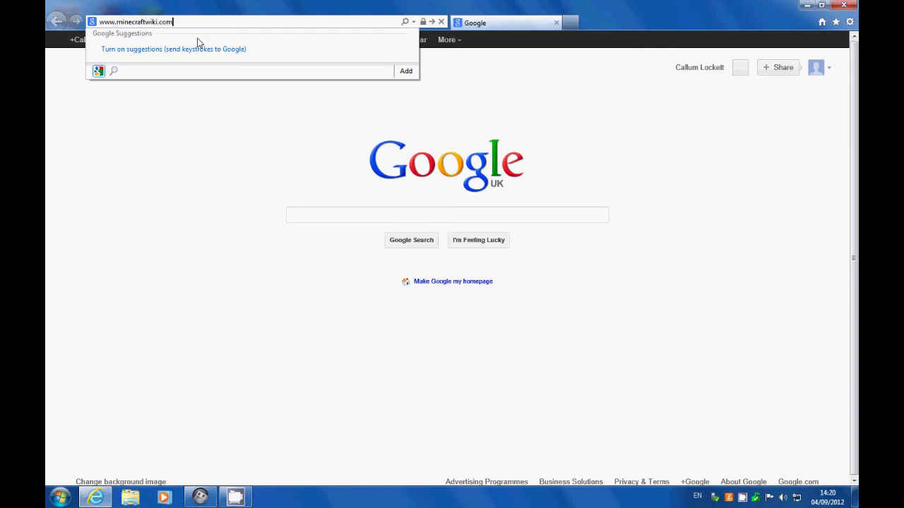
key(BackSpace)
key(BackSpace)
key(BackSpace)
text(net)
key(Return)
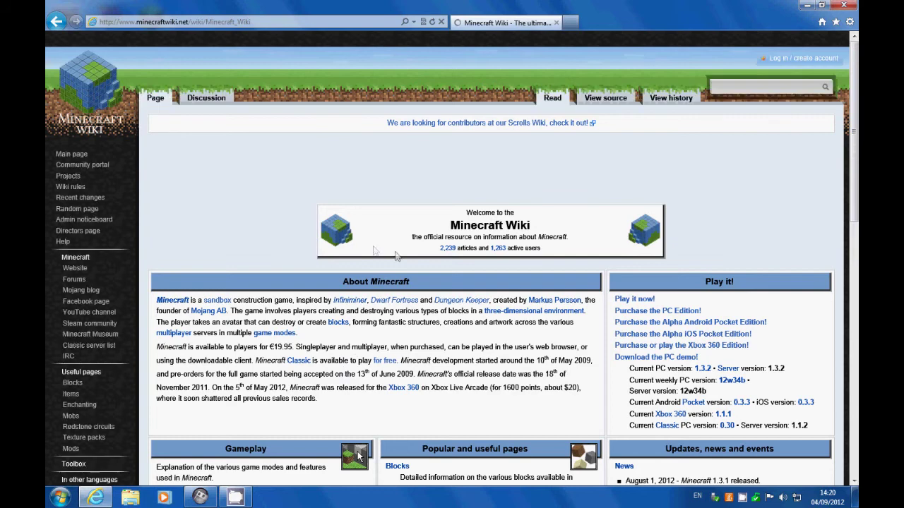
click(853, 481)
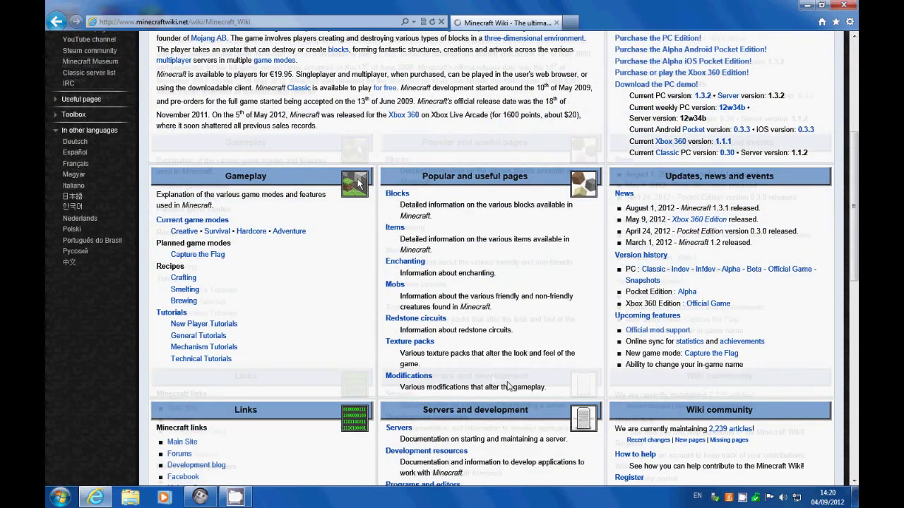
Step: Open the Minecraft Wiki's Servers article from the main page and scroll through its setup and requirements
scroll(421, 297, down, 3)
scroll(422, 297, down, 4)
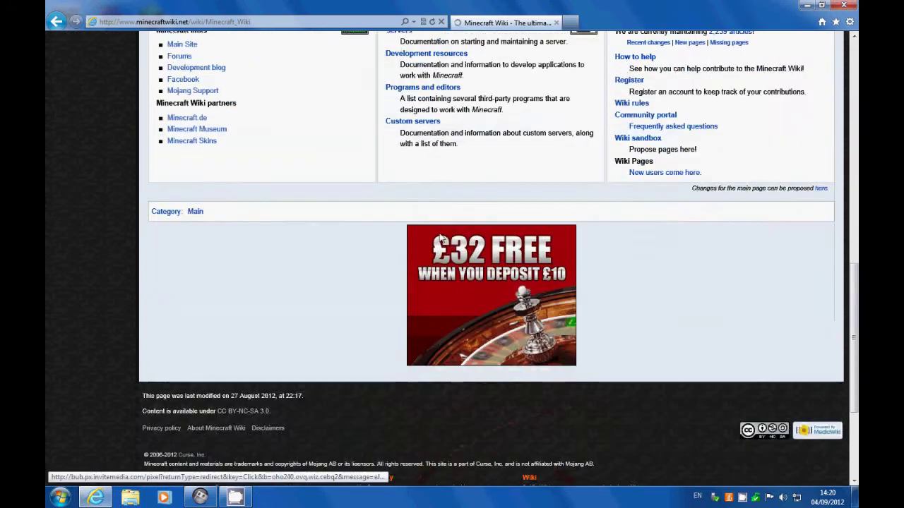
scroll(420, 132, up, 2)
scroll(421, 132, up, 4)
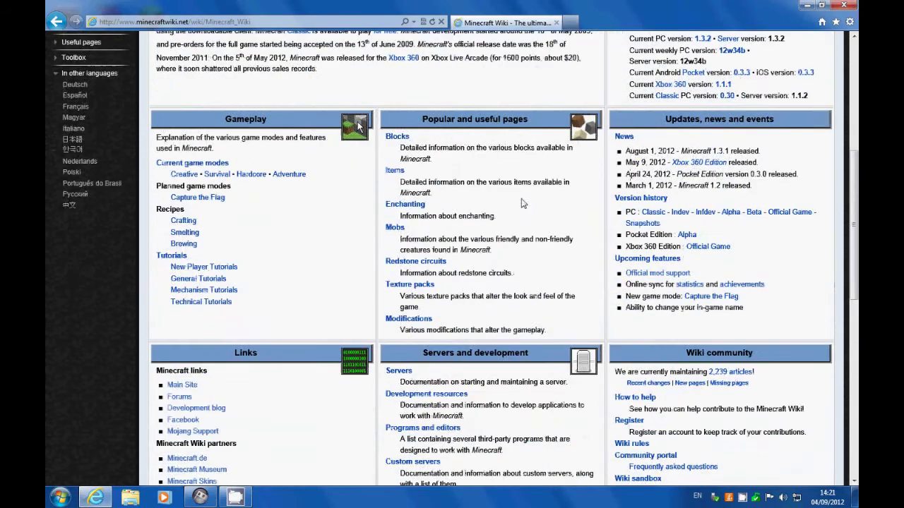
scroll(514, 230, down, 2)
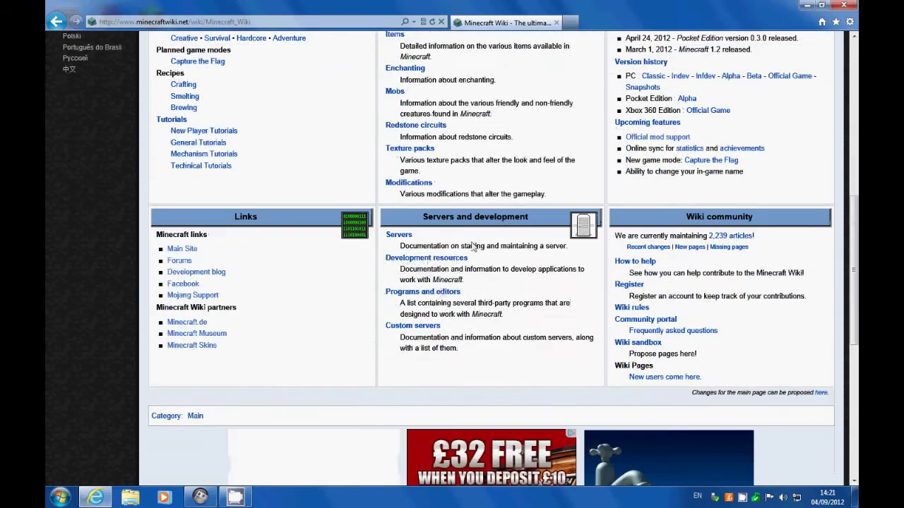
click(398, 236)
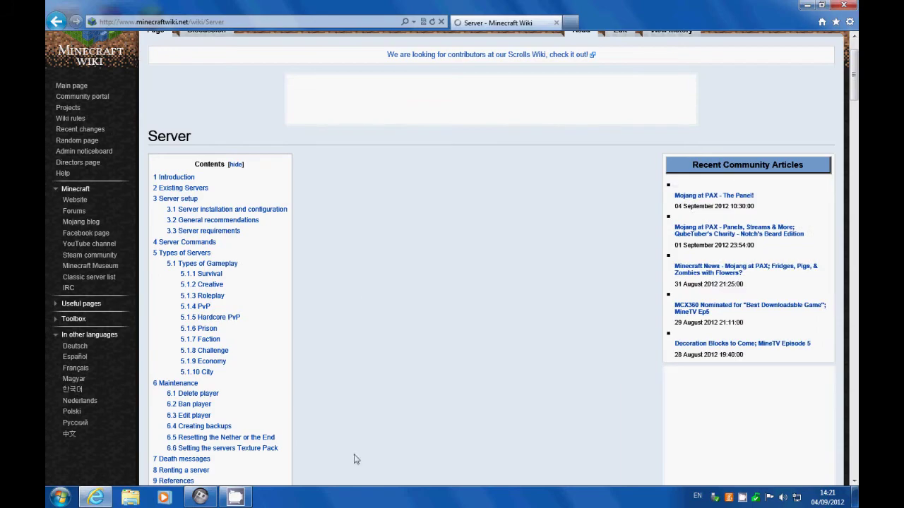
scroll(355, 460, down, 8)
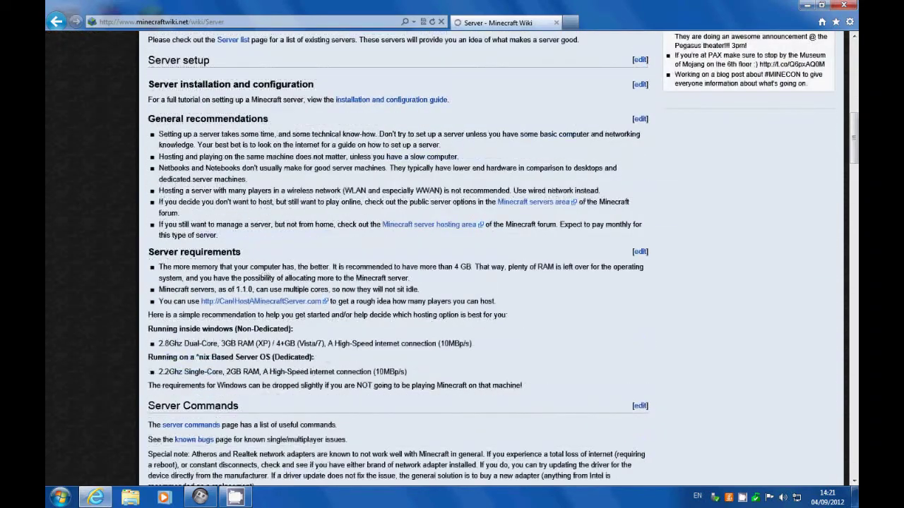
scroll(292, 281, up, 2)
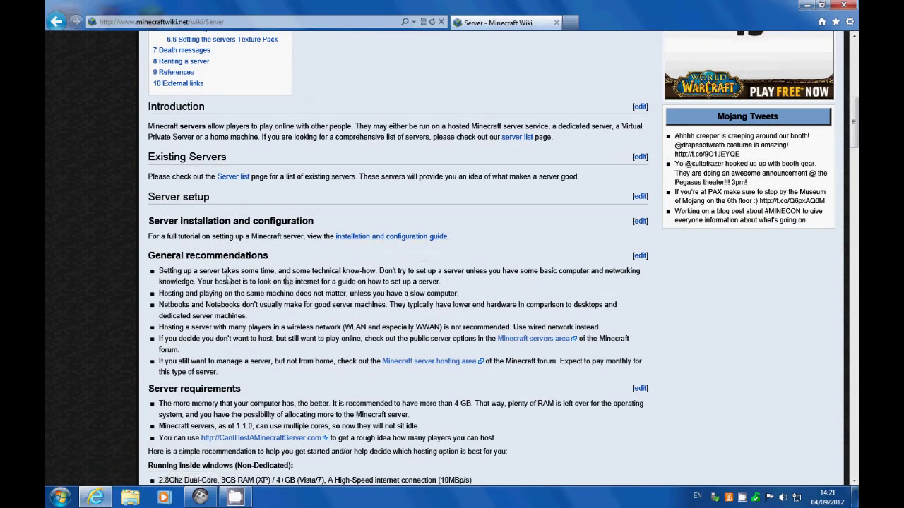
Step: Open the Setting up a server tutorial and scroll to the javaw -Xmx1024m -Xms1024m RAM section
click(347, 237)
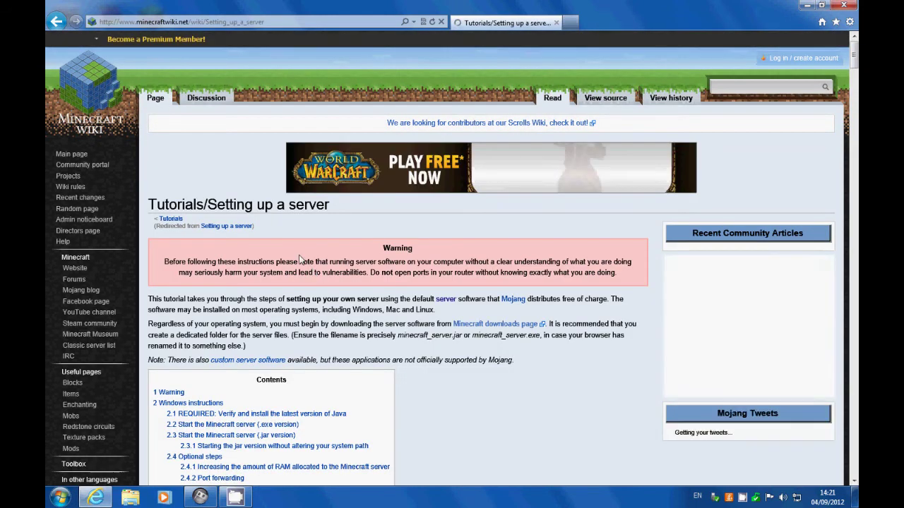
scroll(299, 259, down, 1)
scroll(438, 303, down, 3)
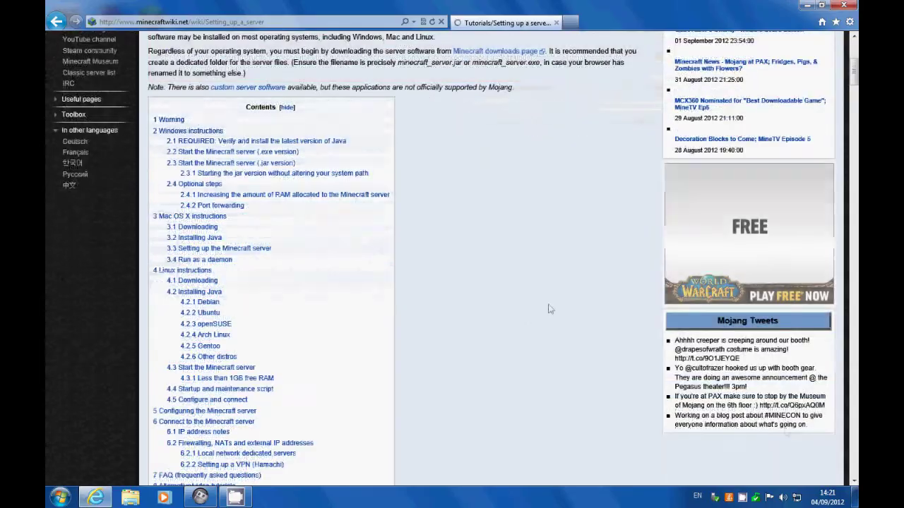
scroll(549, 308, down, 15)
scroll(147, 164, down, 8)
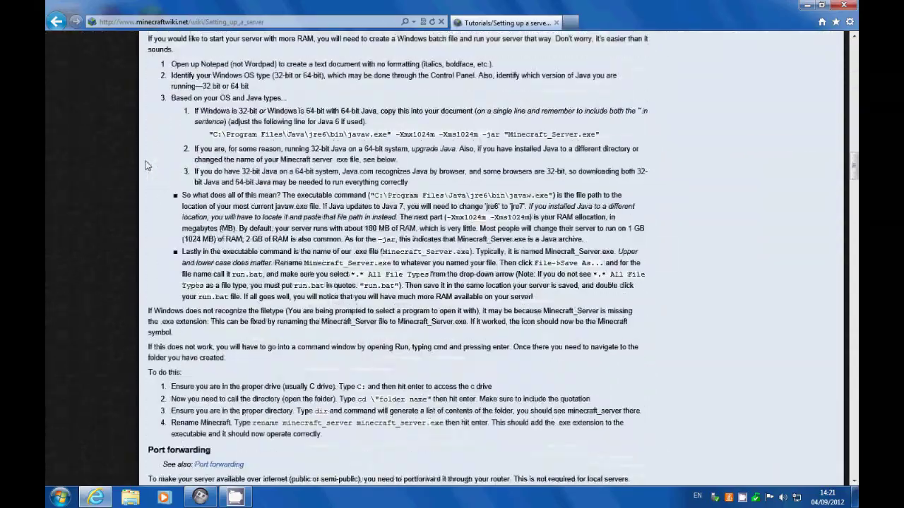
scroll(147, 164, up, 5)
scroll(289, 286, down, 1)
scroll(289, 286, up, 2)
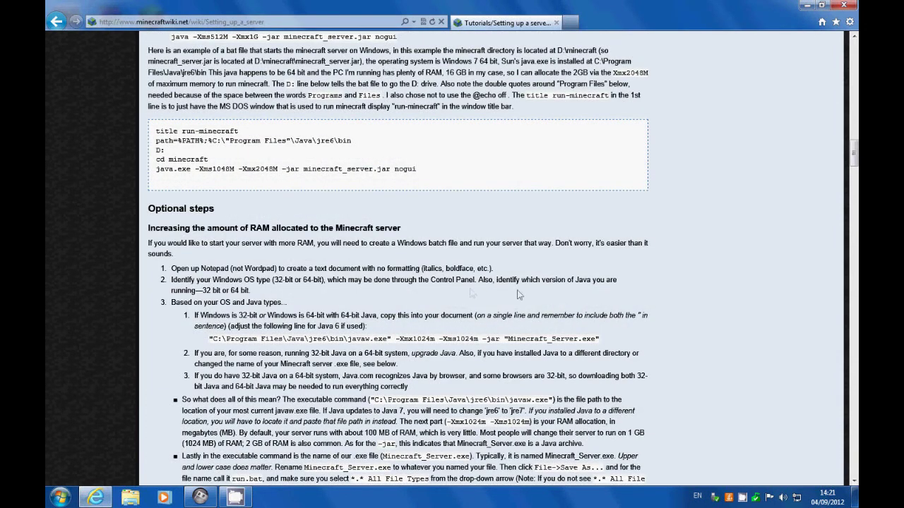
scroll(437, 284, down, 1)
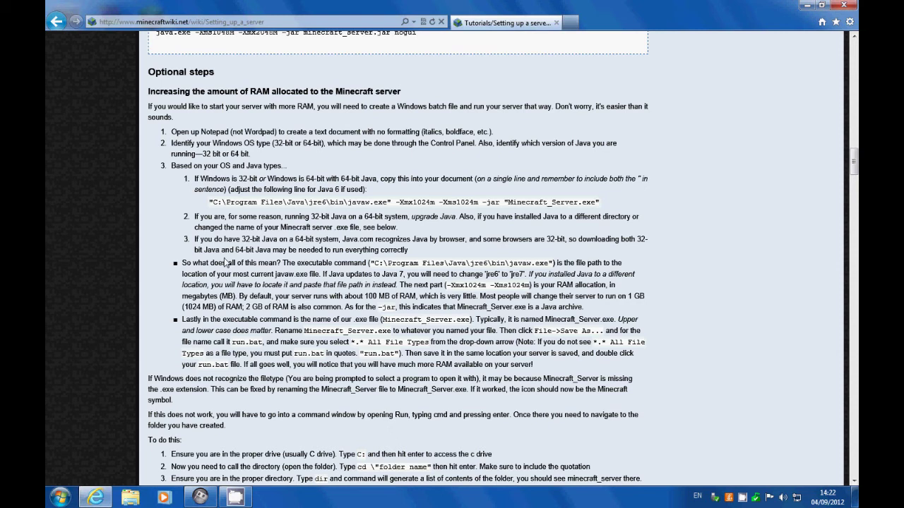
drag(265, 240, 273, 242)
click(404, 240)
Step: Copy the 64-bit javaw RAM command line from the wiki page
drag(600, 204, 198, 189)
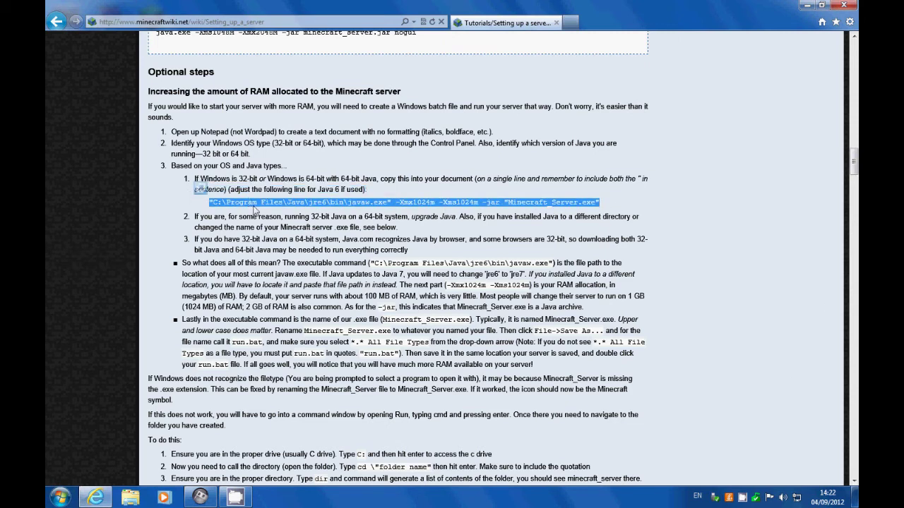
right_click(250, 201)
click(276, 219)
click(672, 260)
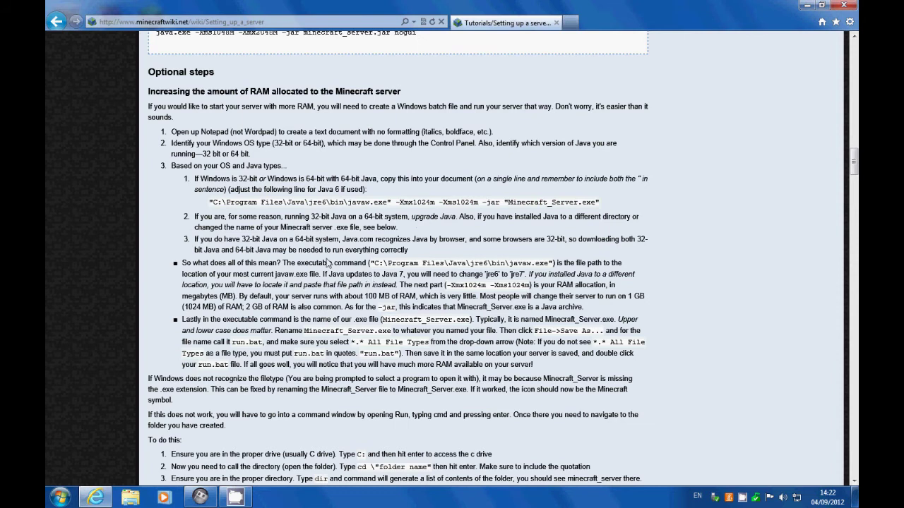
Step: Show the All Programs list in the Start menu
click(60, 497)
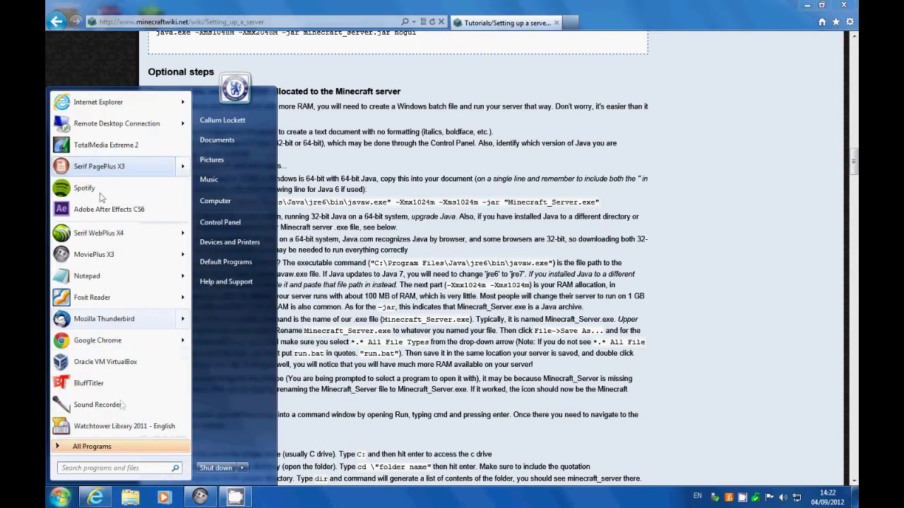
click(127, 444)
scroll(108, 232, down, 5)
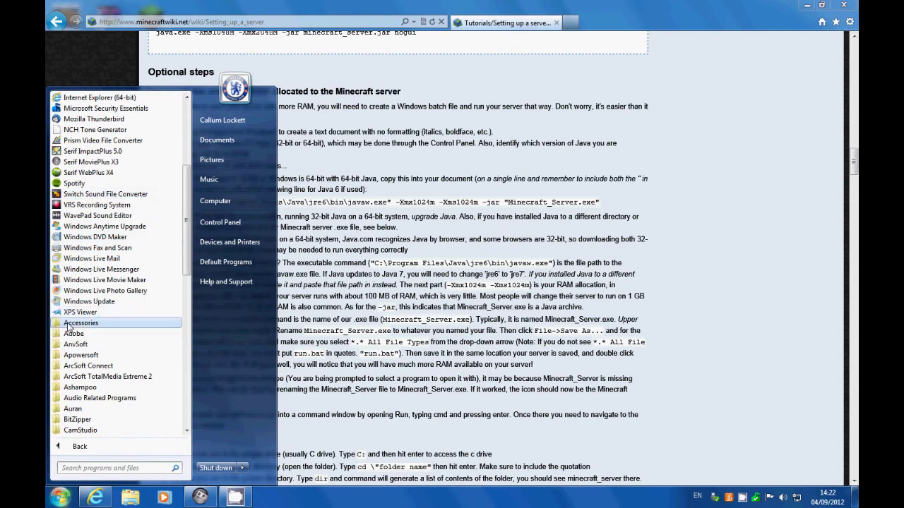
Step: Paste the javaw command into a new Notepad document and change jre6 to jre7
click(81, 323)
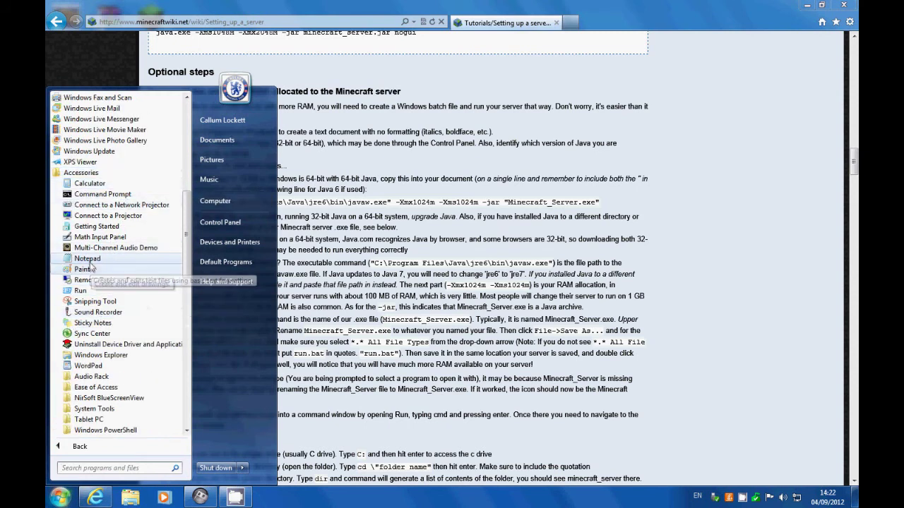
click(89, 259)
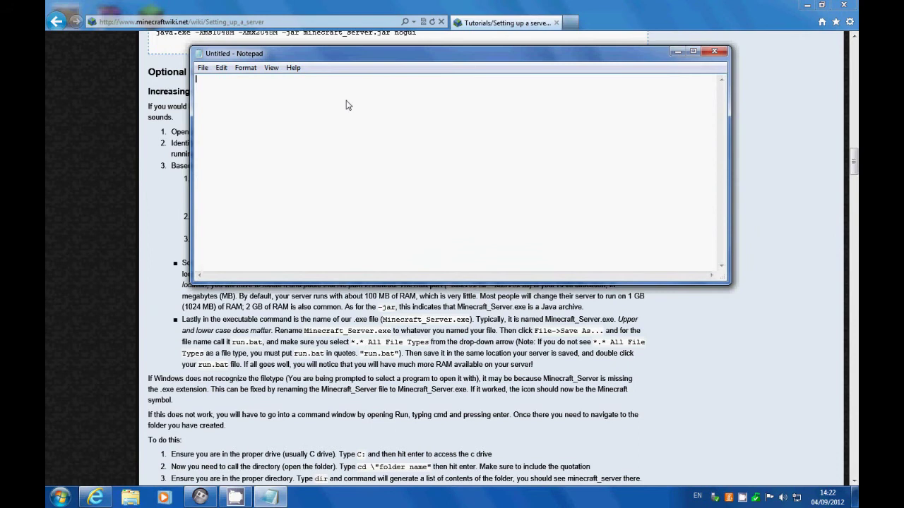
key(ctrl+v)
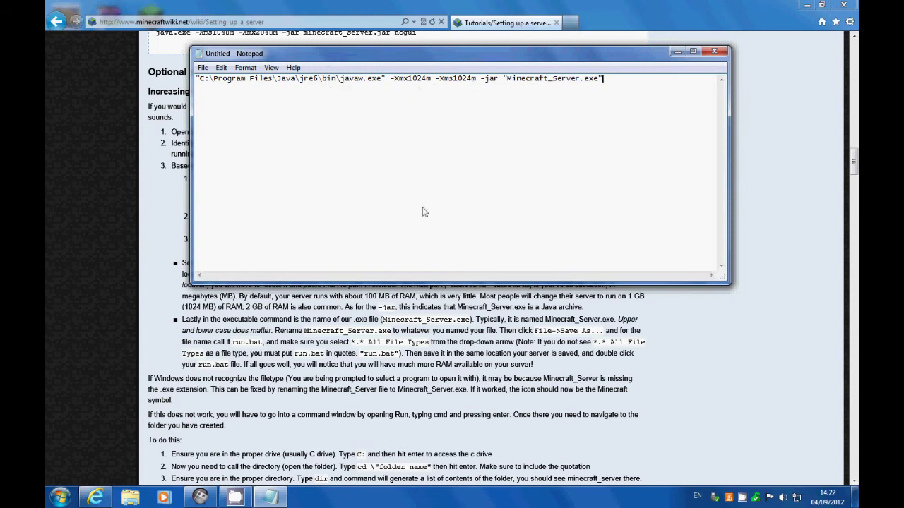
click(318, 83)
key(BackSpace)
text(7)
Step: Change both the -Xmx and -Xms values to 1536m, then open Windows Explorer
click(427, 80)
key(BackSpace)
key(BackSpace)
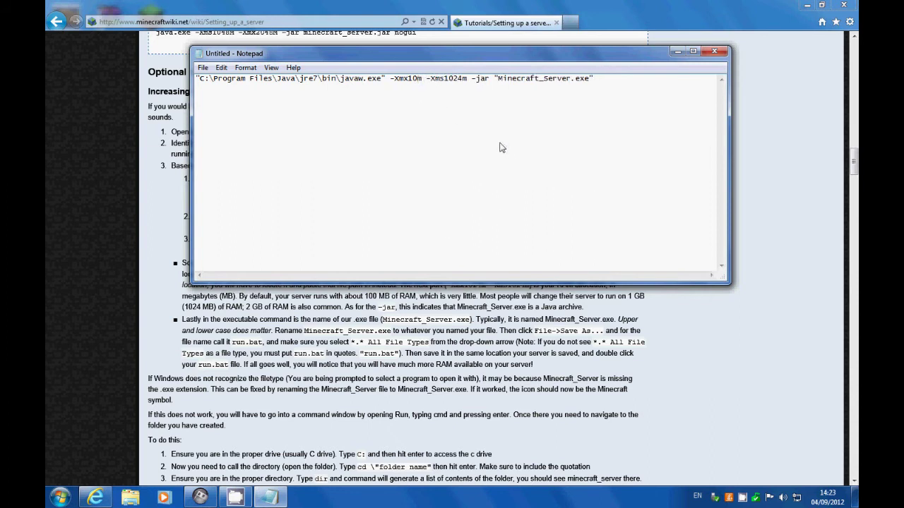
key(BackSpace)
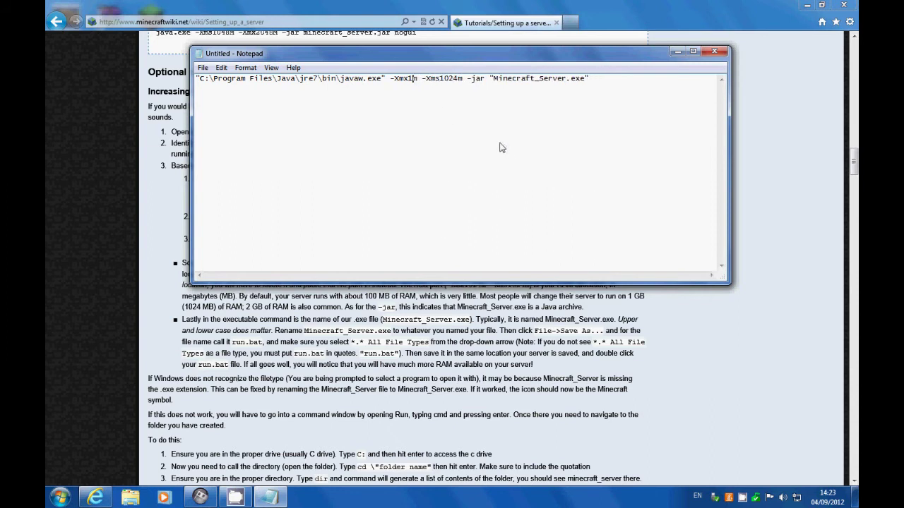
text(536)
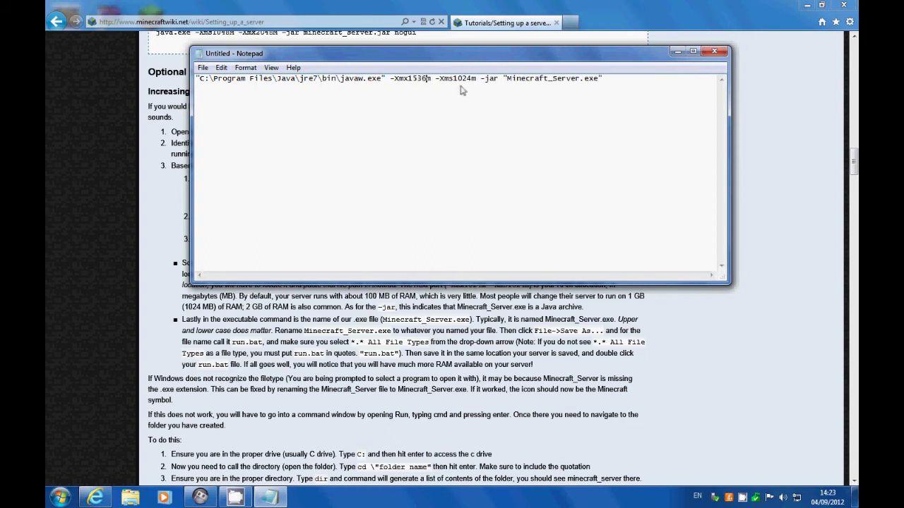
mouse_move(854, 497)
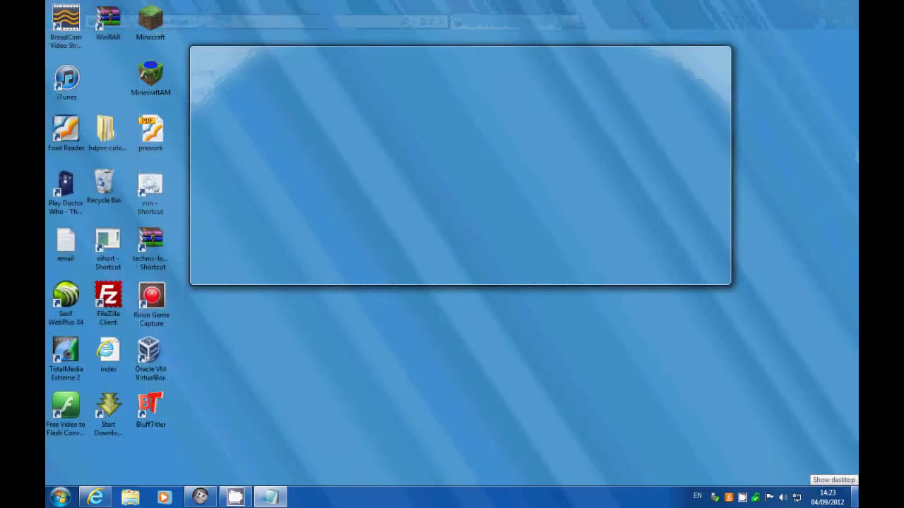
click(471, 80)
key(BackSpace)
key(BackSpace)
key(BackSpace)
text(536)
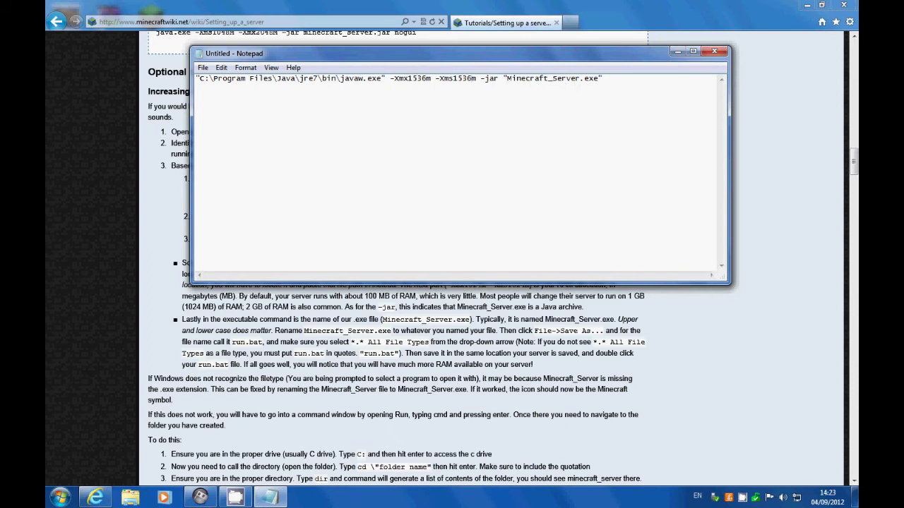
click(130, 498)
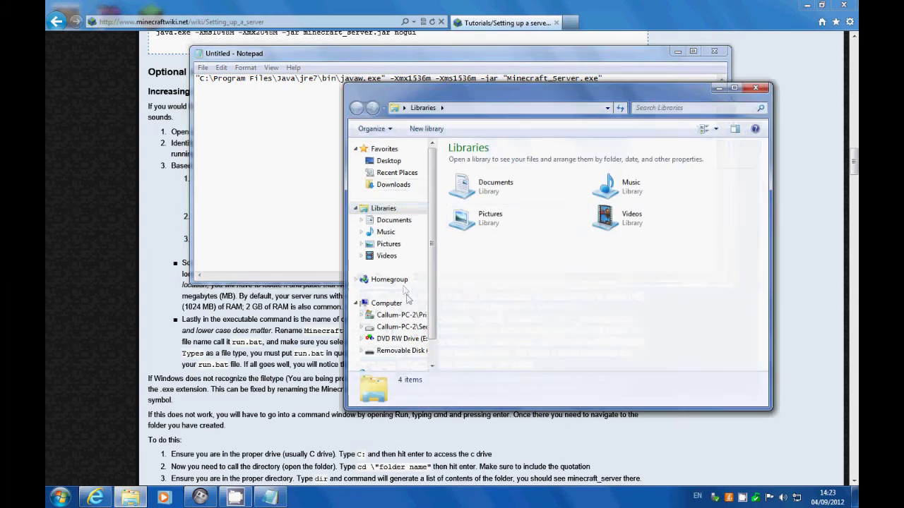
Step: Browse to C:\Program Files (x86)\Minecraft Server\Minecraft Server 2 in Explorer
click(418, 317)
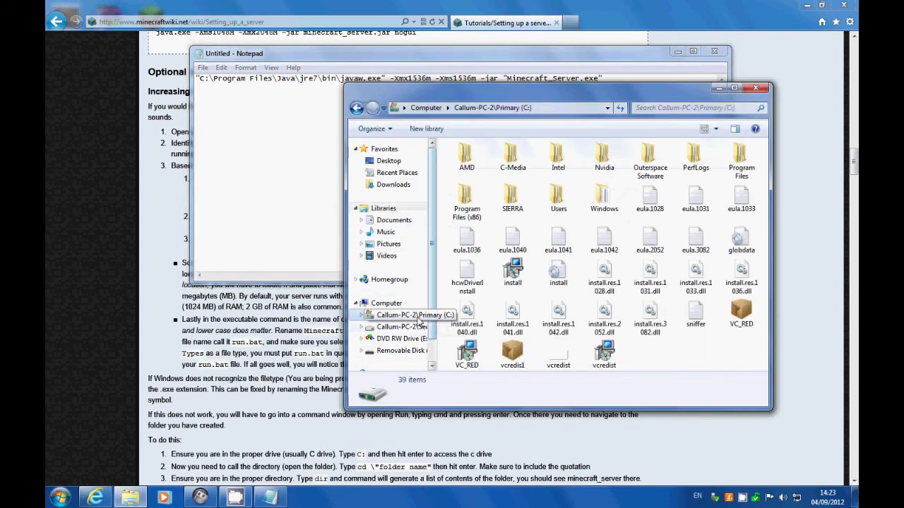
double_click(466, 201)
scroll(494, 221, down, 5)
scroll(495, 222, down, 6)
scroll(477, 205, down, 3)
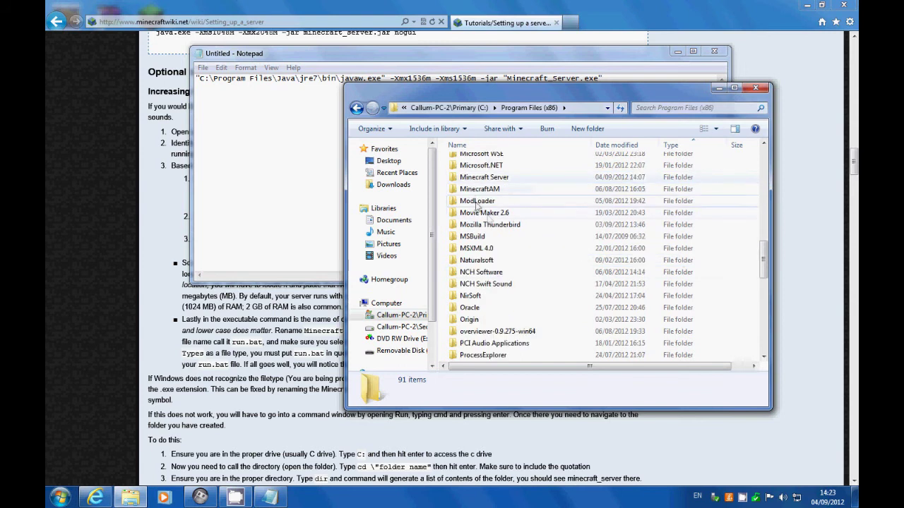
scroll(477, 206, up, 1)
double_click(479, 205)
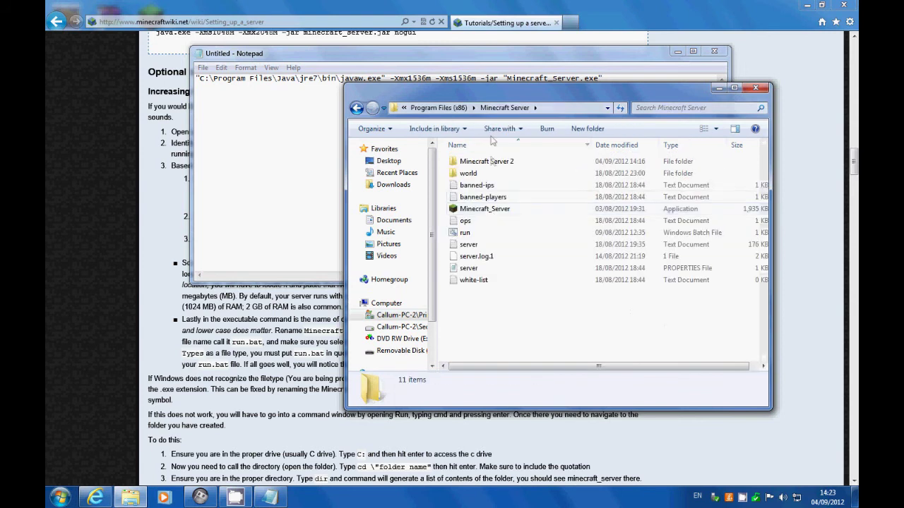
drag(494, 88, 477, 165)
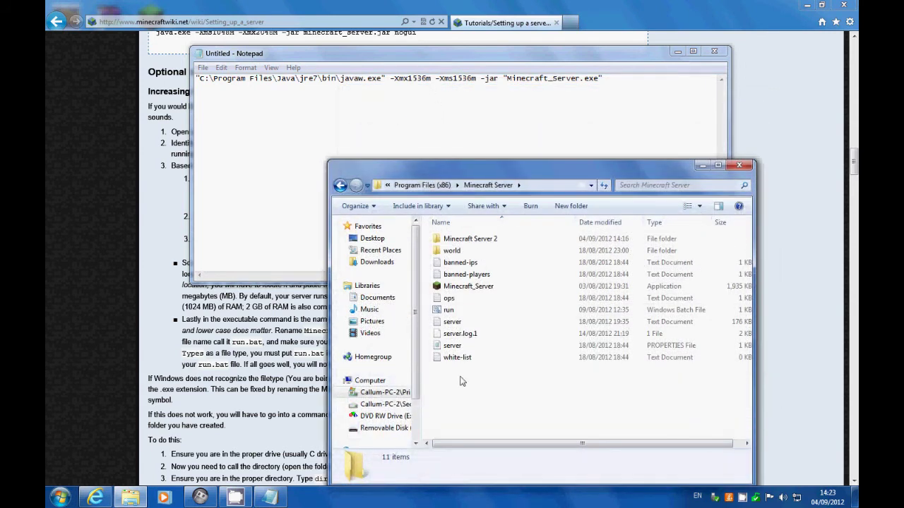
double_click(460, 239)
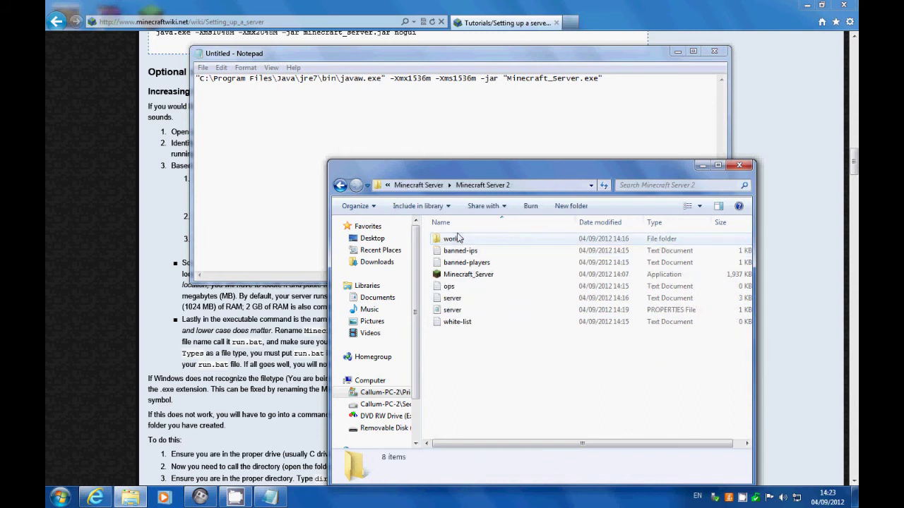
Step: Rename the Minecraft_Server application to Minecraft_Server2 and launch it
click(459, 274)
right_click(459, 274)
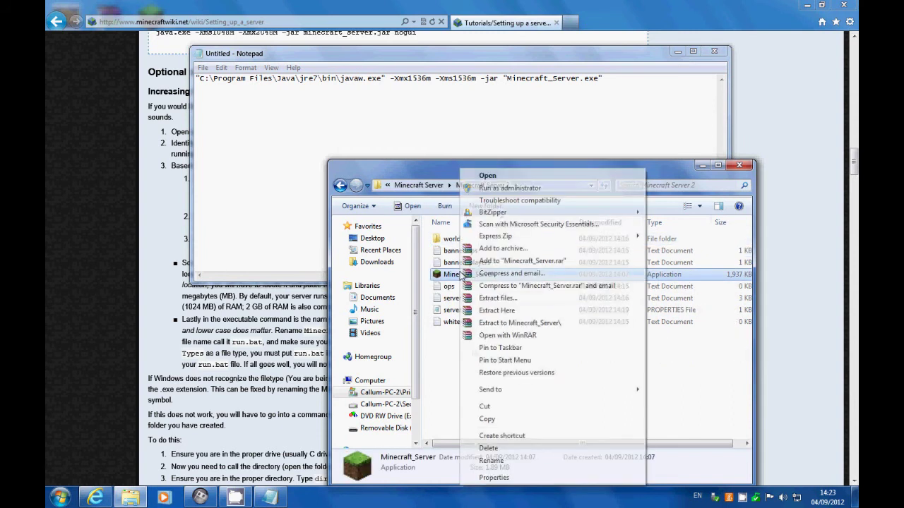
click(491, 461)
click(502, 275)
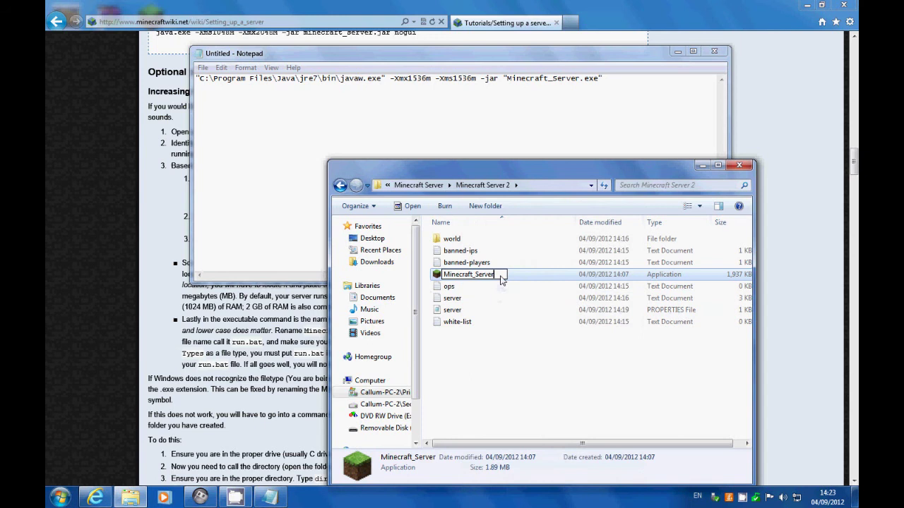
click(474, 398)
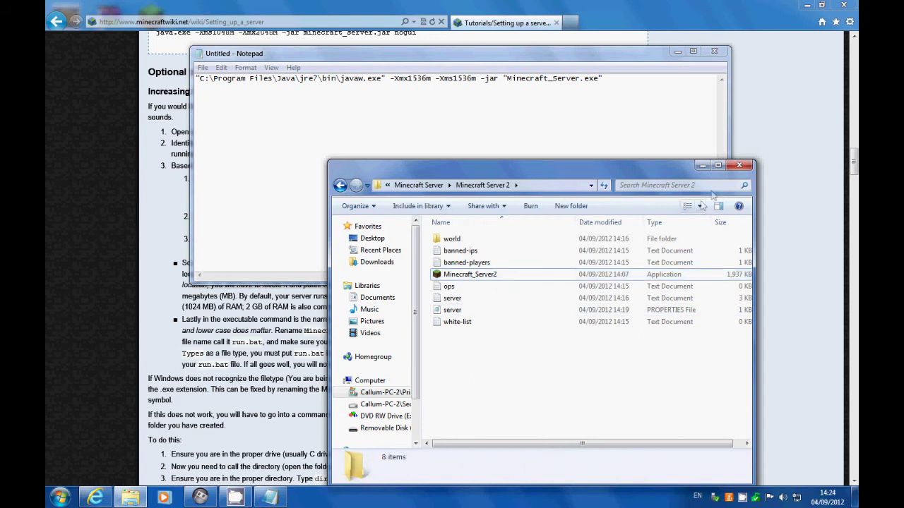
click(456, 275)
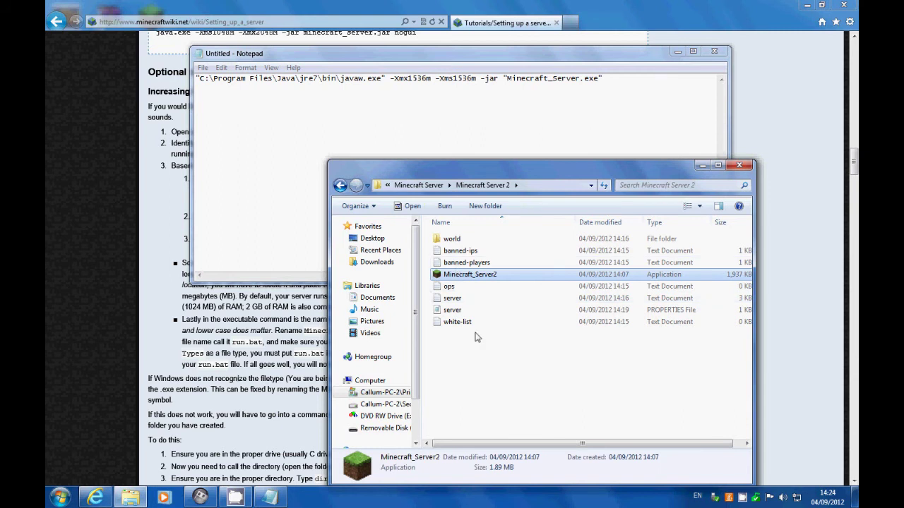
Step: Shut down Minecraft_Server2 with the stop command, close Explorer, and place the caret before .exe in Notepad
click(444, 375)
key(BackSpace)
key(BackSpace)
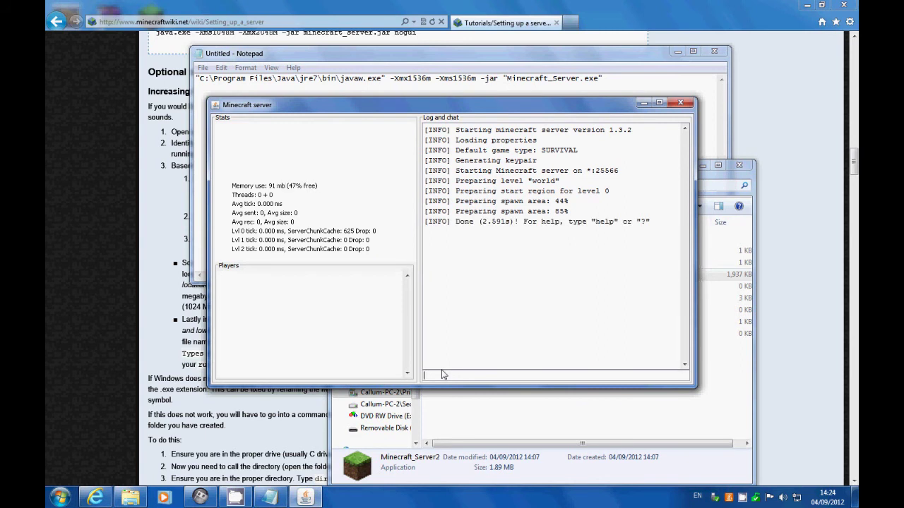
text(stop)
key(Return)
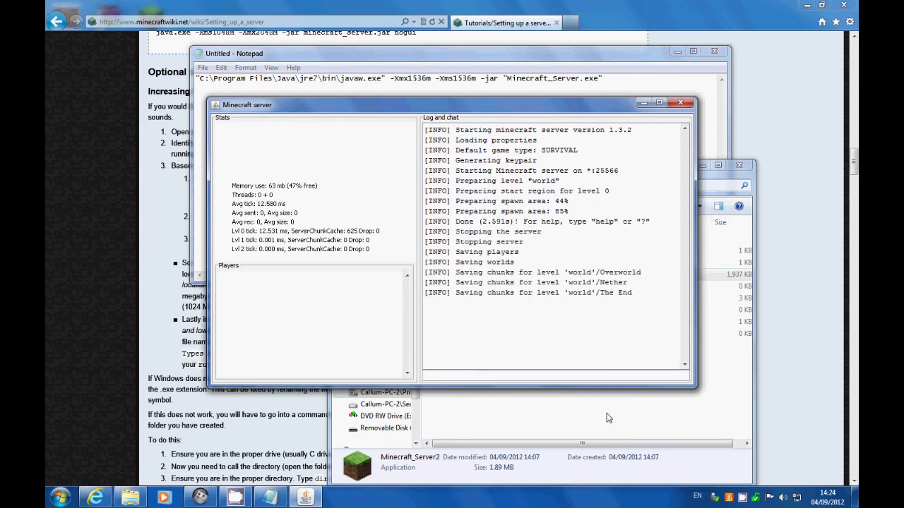
click(740, 166)
click(579, 79)
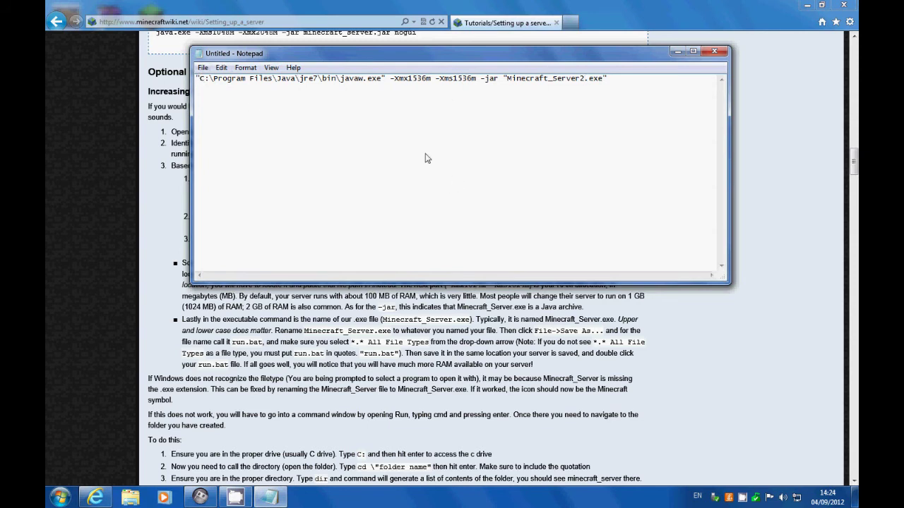
Step: Open Save As, set the type to All Files, and enter the file name run2.bat
click(203, 67)
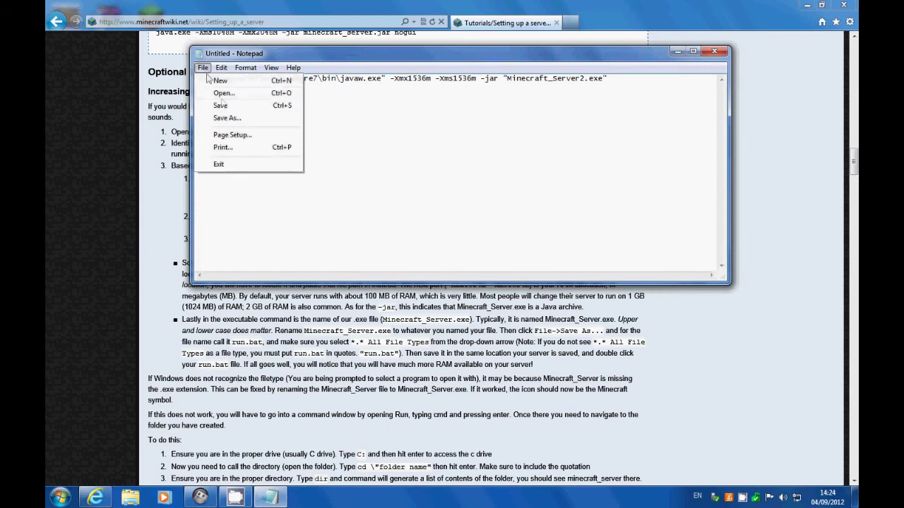
click(231, 120)
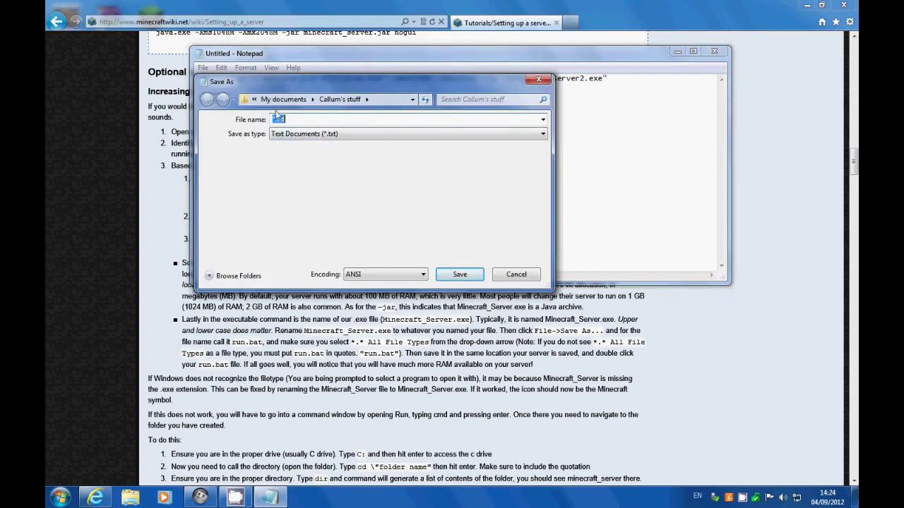
click(299, 138)
click(297, 157)
click(276, 121)
text(run.b)
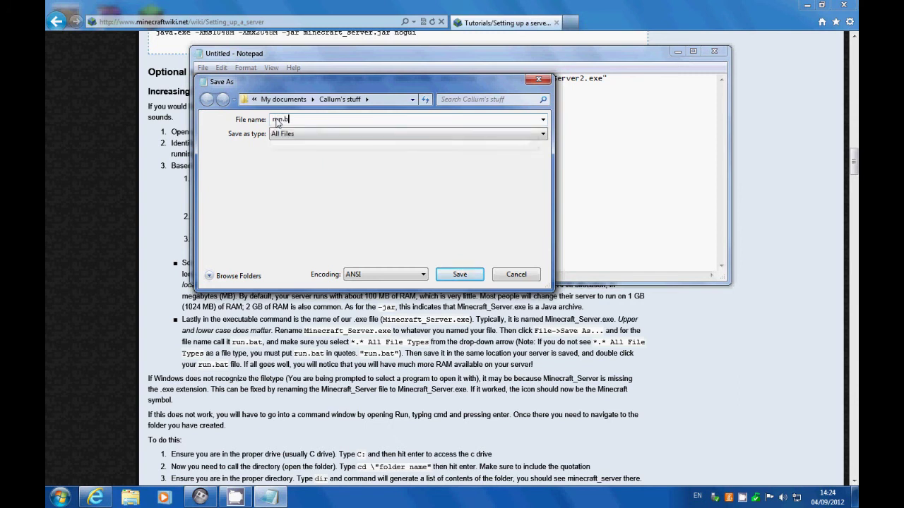
key(BackSpace)
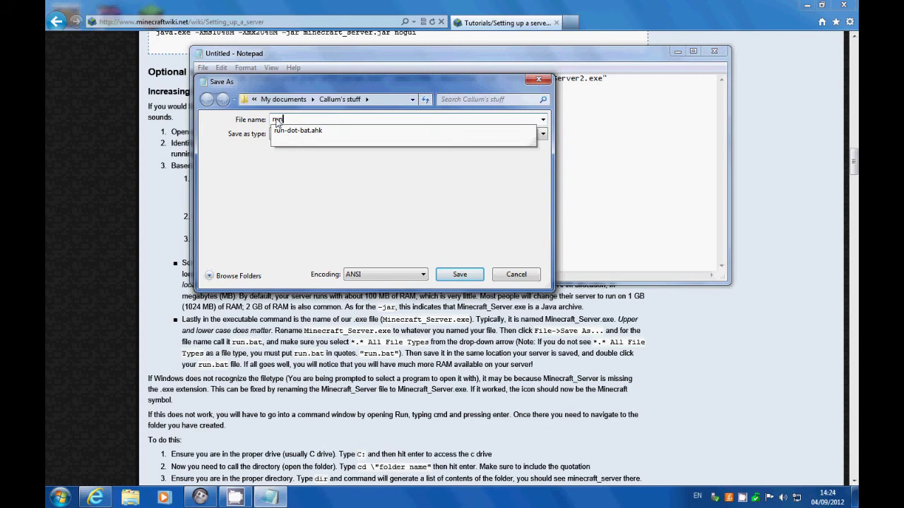
text(run2)
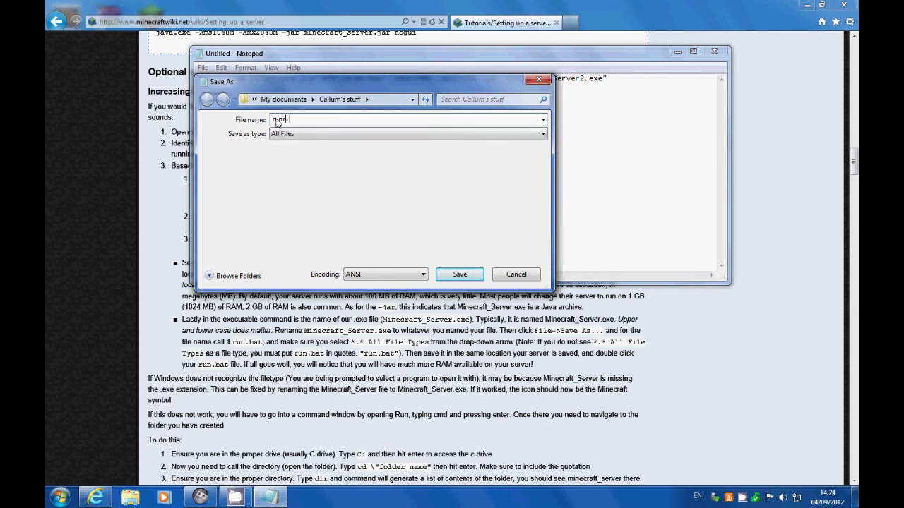
text(2.bat)
Step: Look through the recent save locations list in the Save As dialog
click(413, 98)
key(Escape)
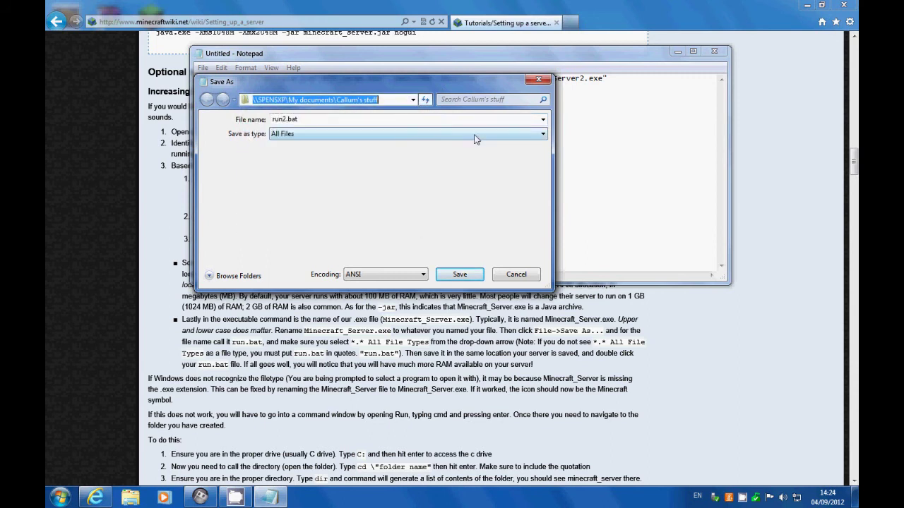
click(413, 99)
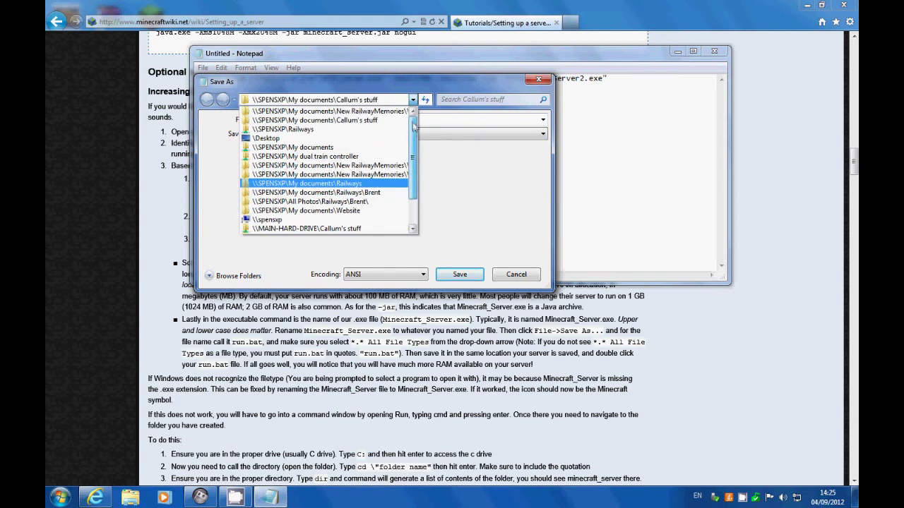
scroll(411, 176, down, 1)
click(519, 211)
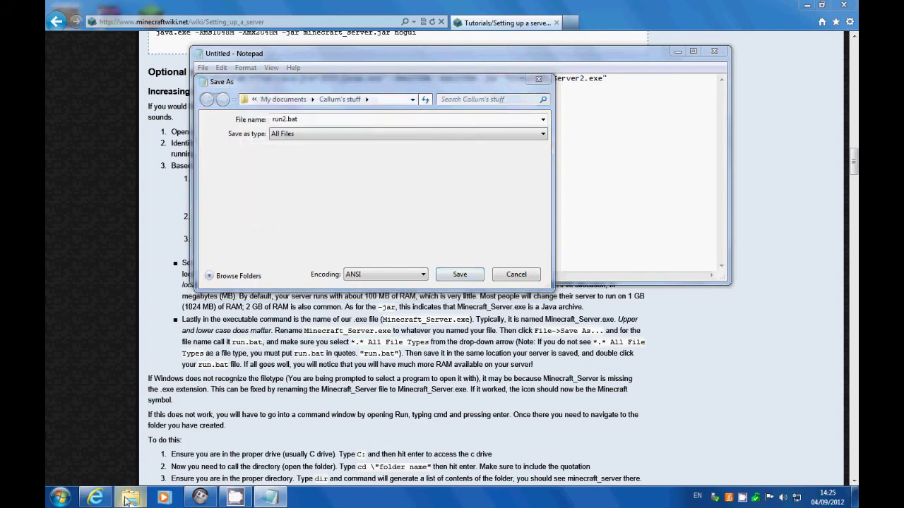
Step: Browse to the Minecraft Server 2 folder in Explorer and copy its folder path
click(130, 498)
click(374, 391)
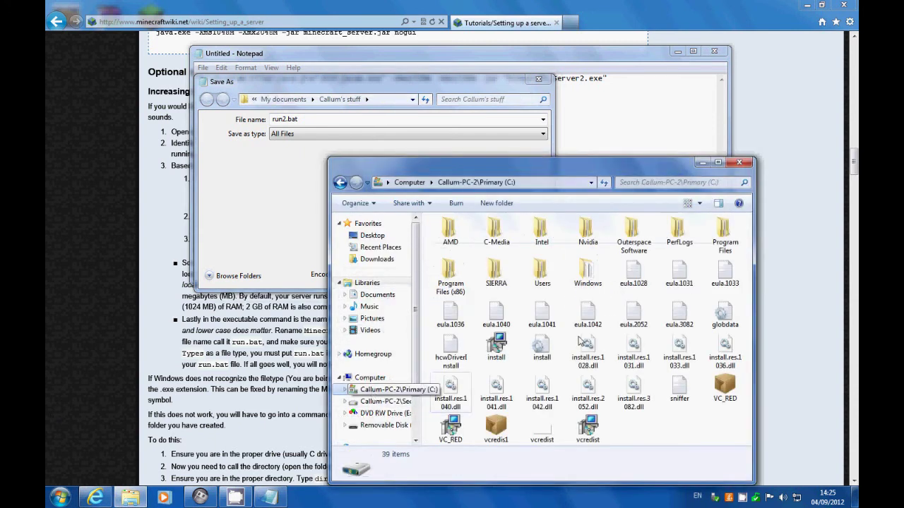
double_click(451, 275)
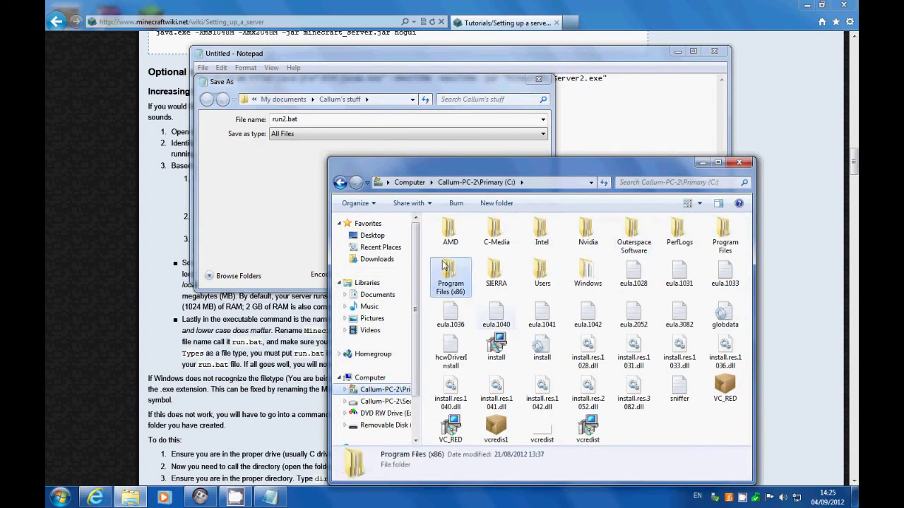
scroll(490, 330, down, 5)
scroll(492, 330, down, 3)
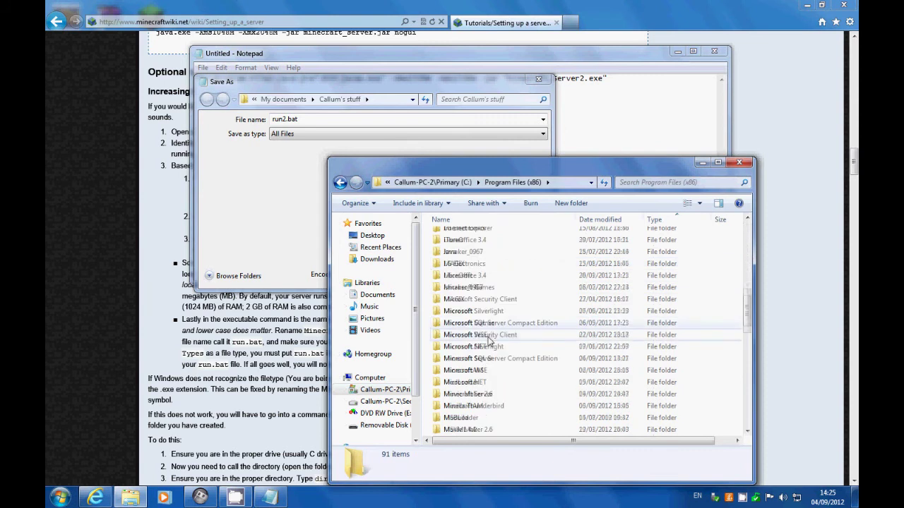
double_click(492, 360)
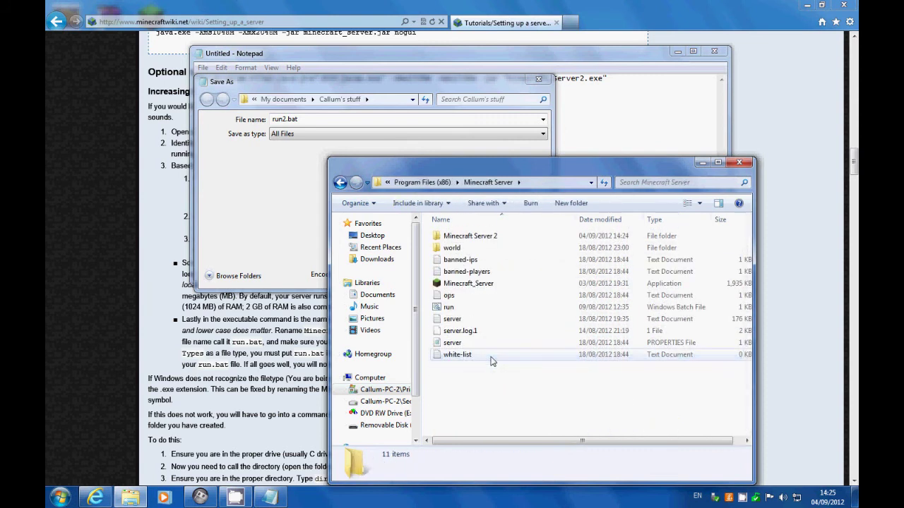
double_click(494, 236)
click(517, 183)
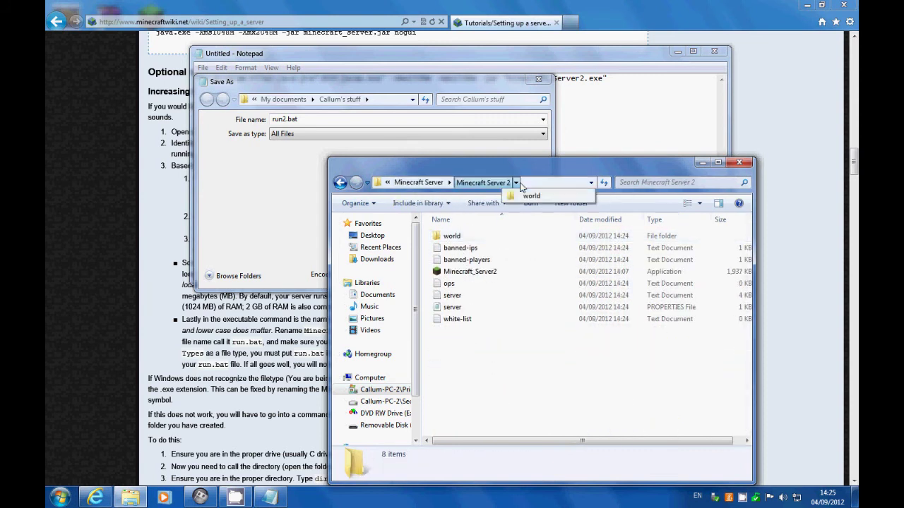
click(534, 184)
right_click(534, 183)
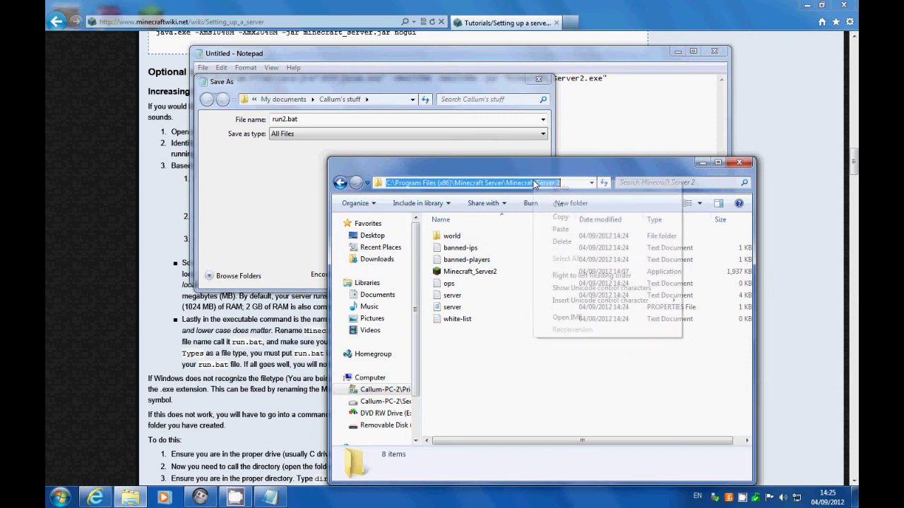
click(553, 221)
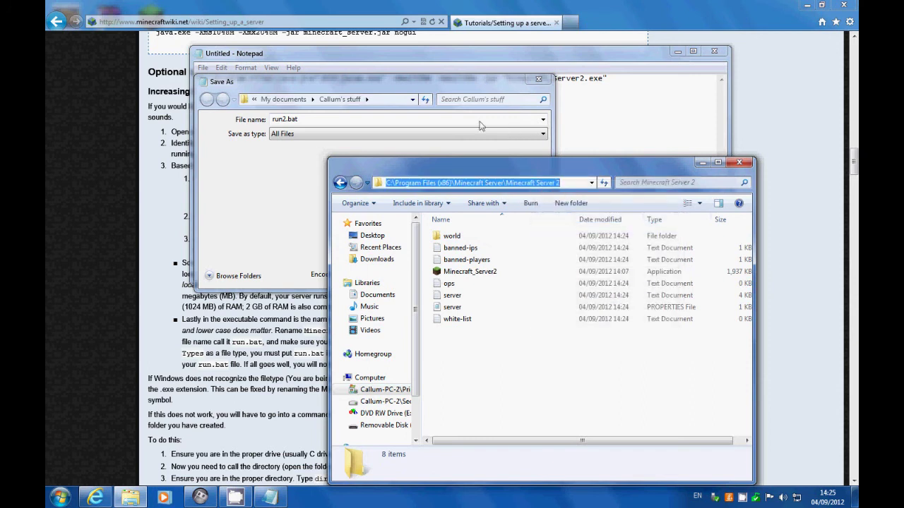
Step: Paste that path as the save location, save run2, and refresh the folder to check it
click(346, 99)
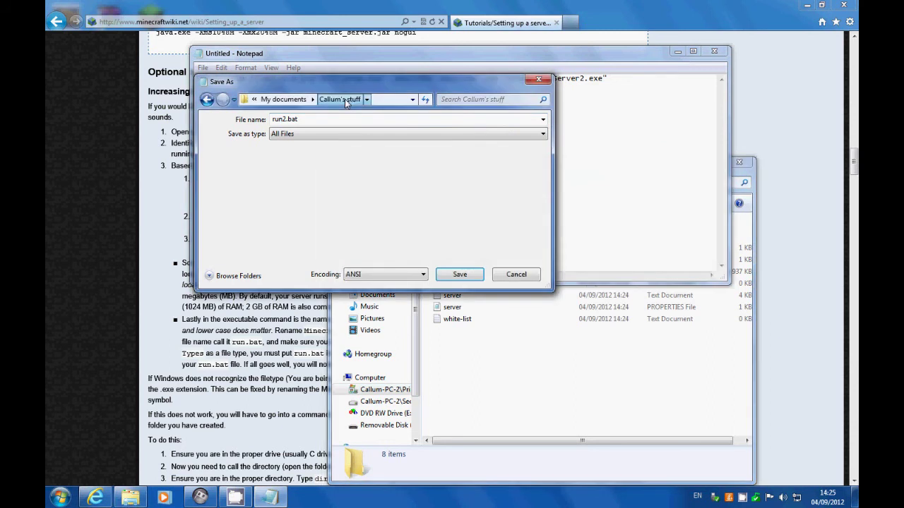
click(390, 103)
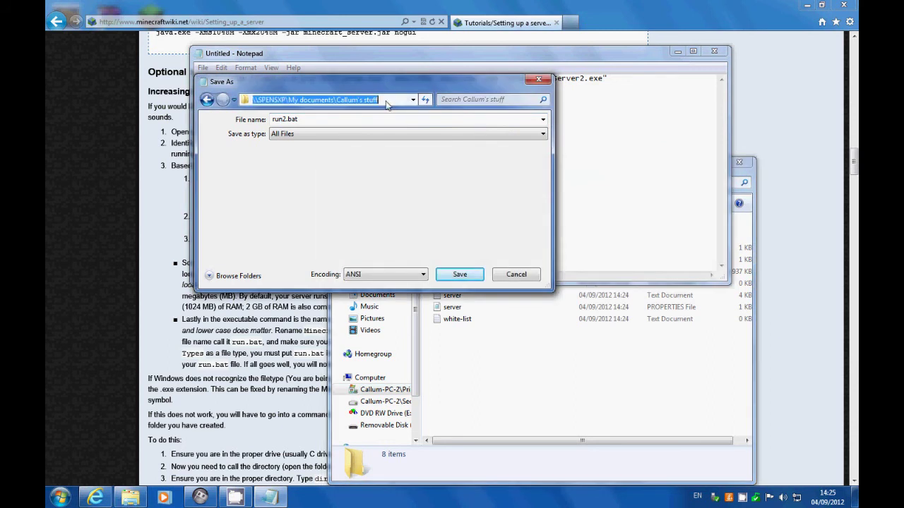
key(ctrl+v)
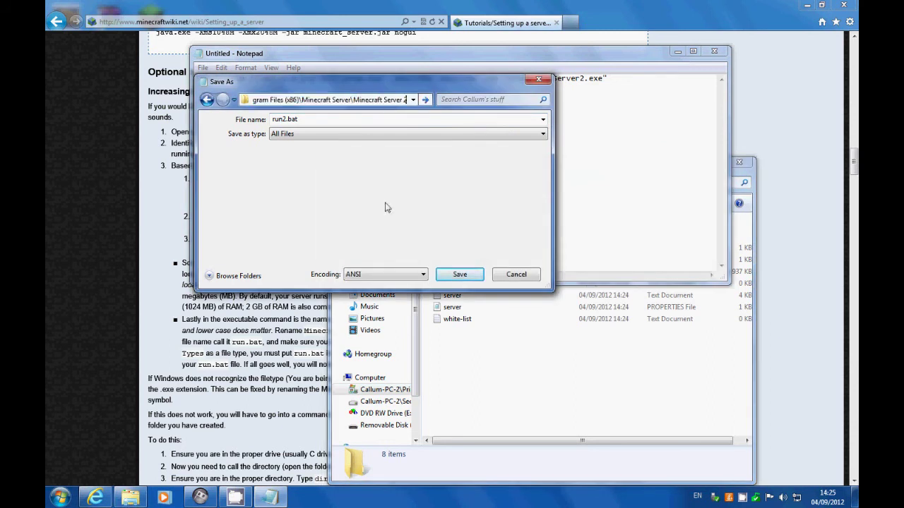
click(452, 278)
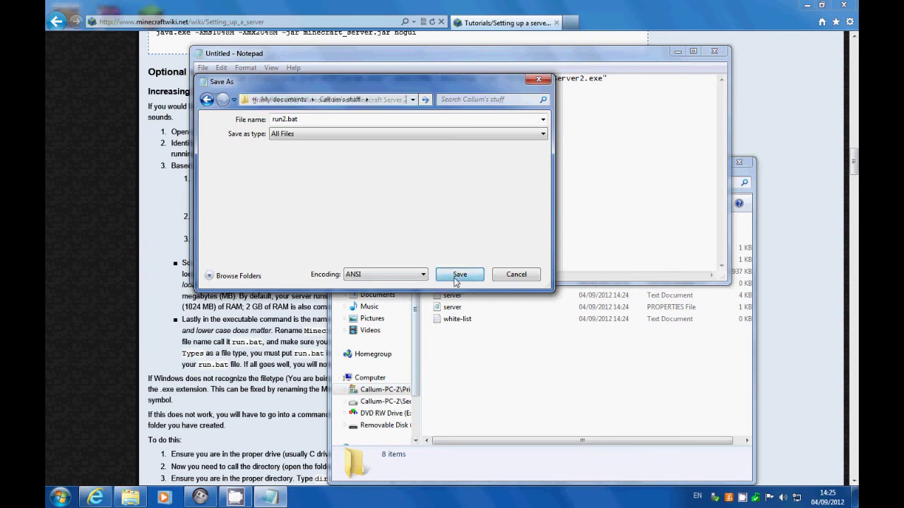
click(457, 291)
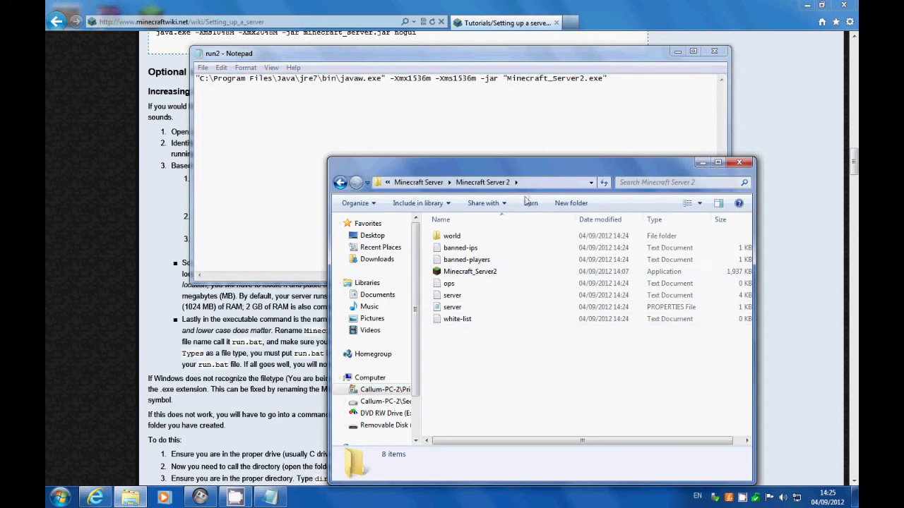
click(604, 183)
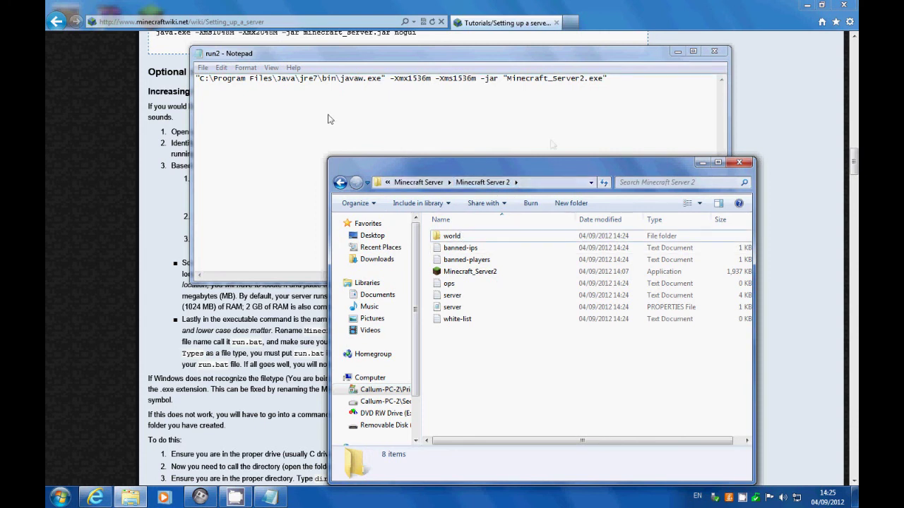
Step: Maximise the Minecraft Server 2 window and check inside its world folder
click(718, 163)
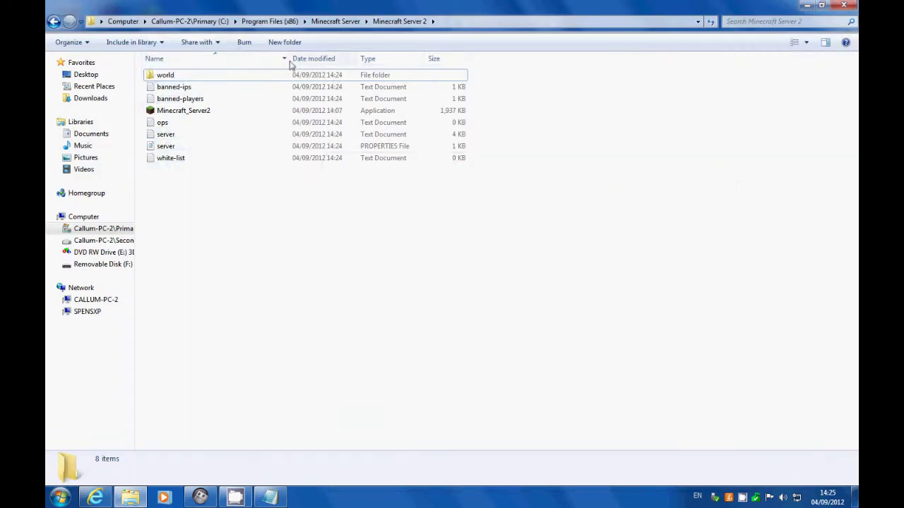
double_click(283, 78)
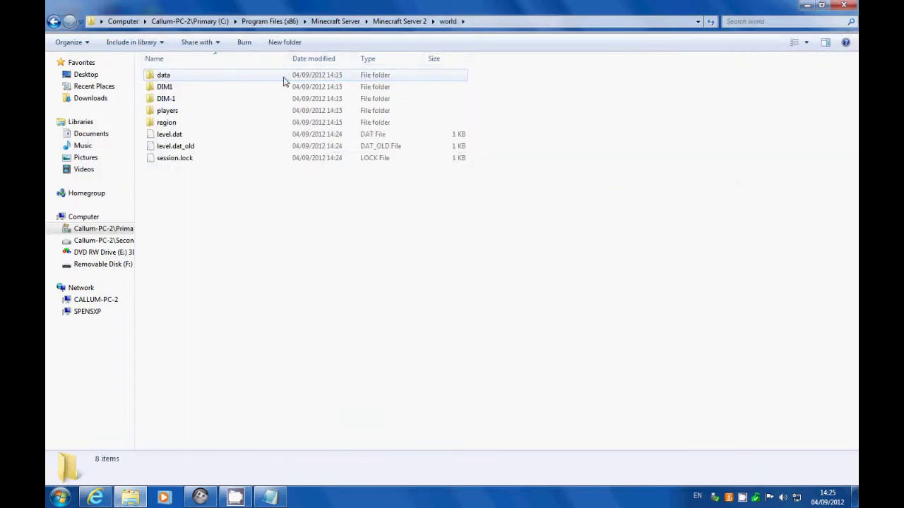
click(52, 22)
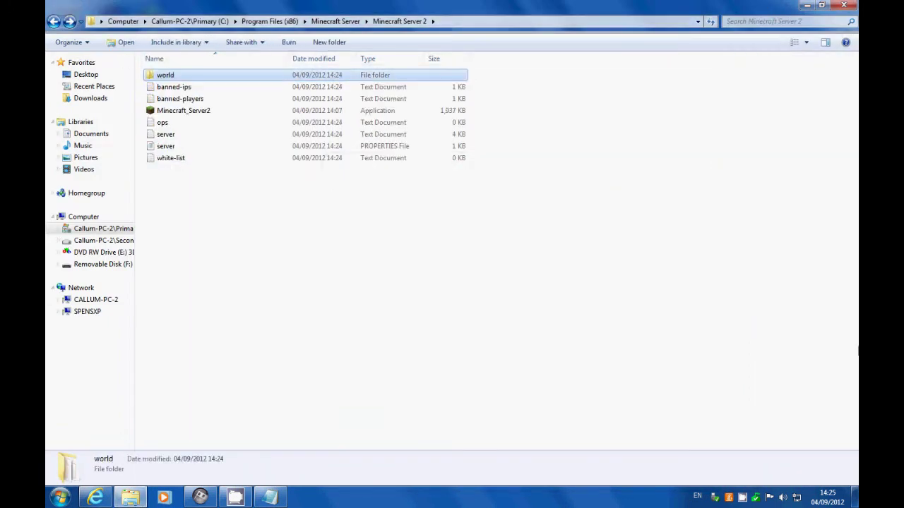
click(854, 497)
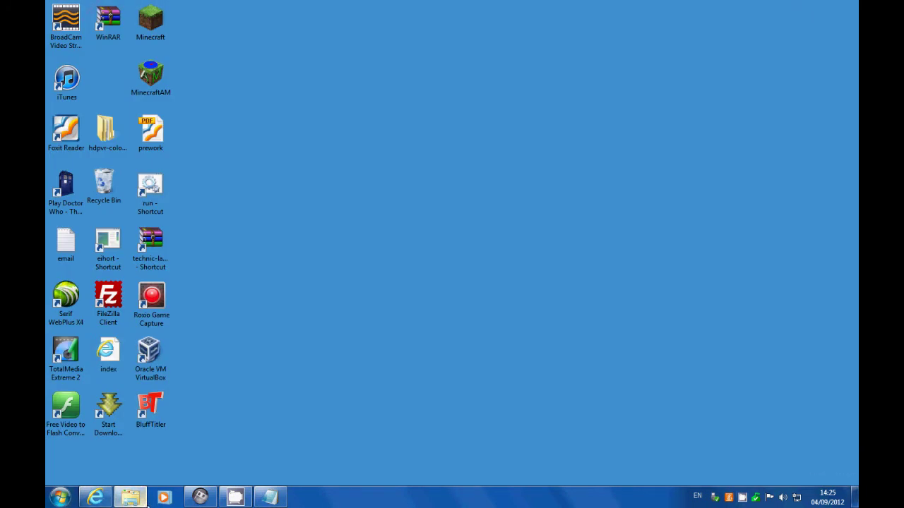
click(134, 497)
click(194, 400)
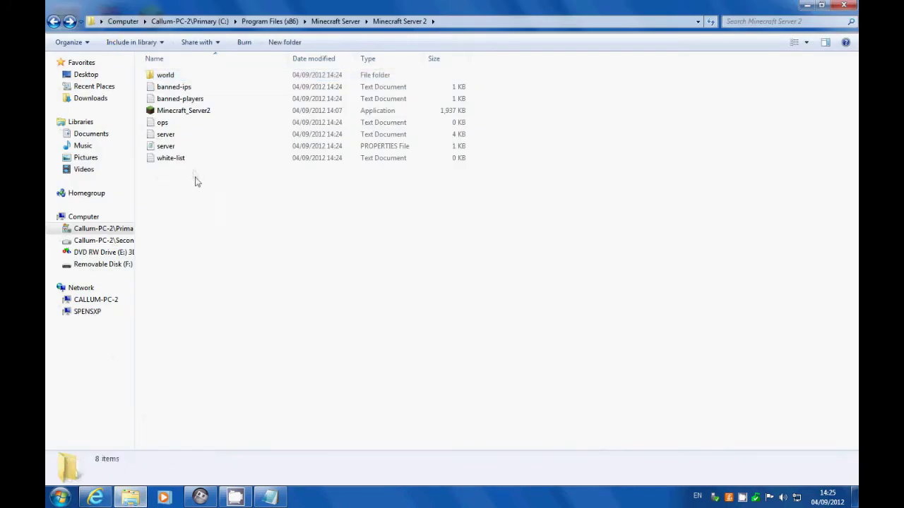
Step: Reopen Notepad's Save As dialog for run2 and show the recent save locations
click(268, 498)
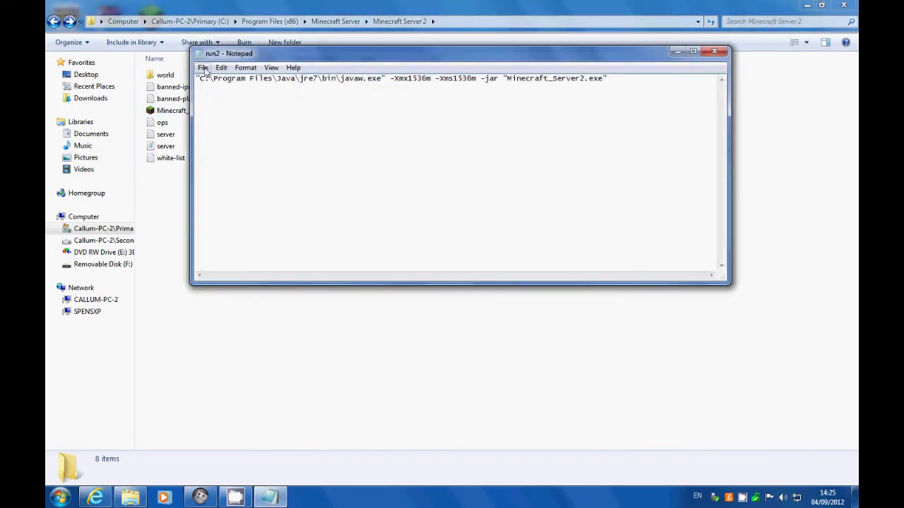
click(204, 68)
click(219, 122)
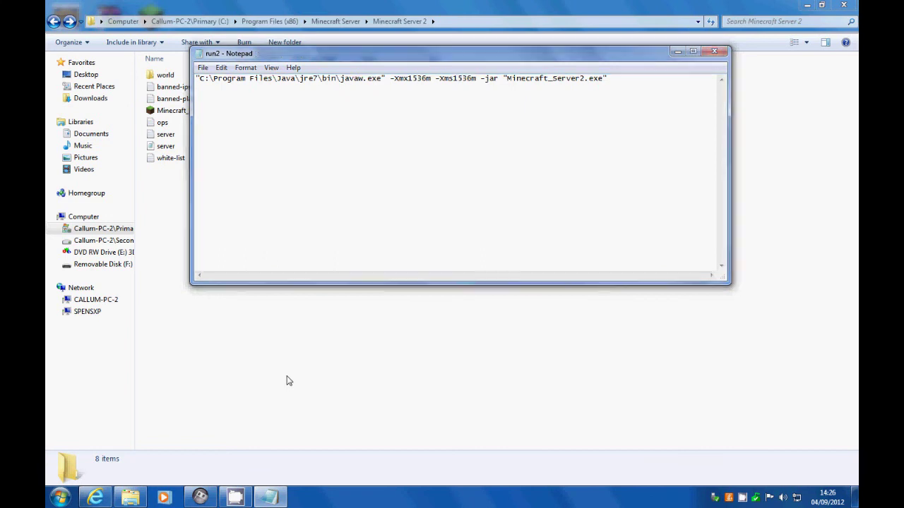
click(406, 100)
click(414, 99)
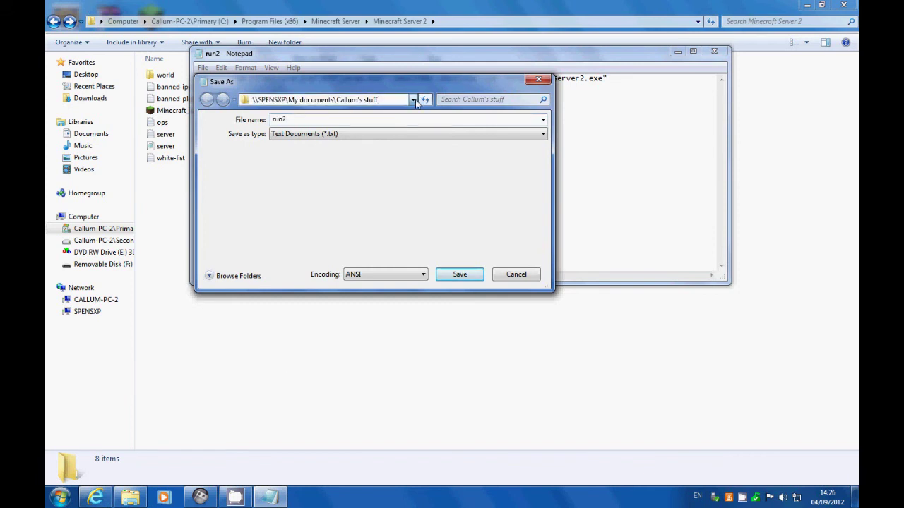
Step: Replace the save location path with C: and go to the C: drive
scroll(330, 152, down, 2)
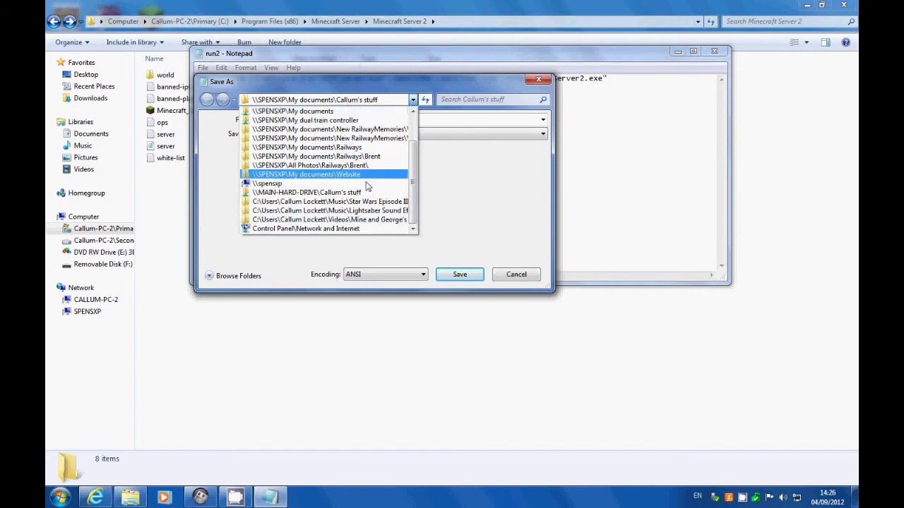
click(379, 100)
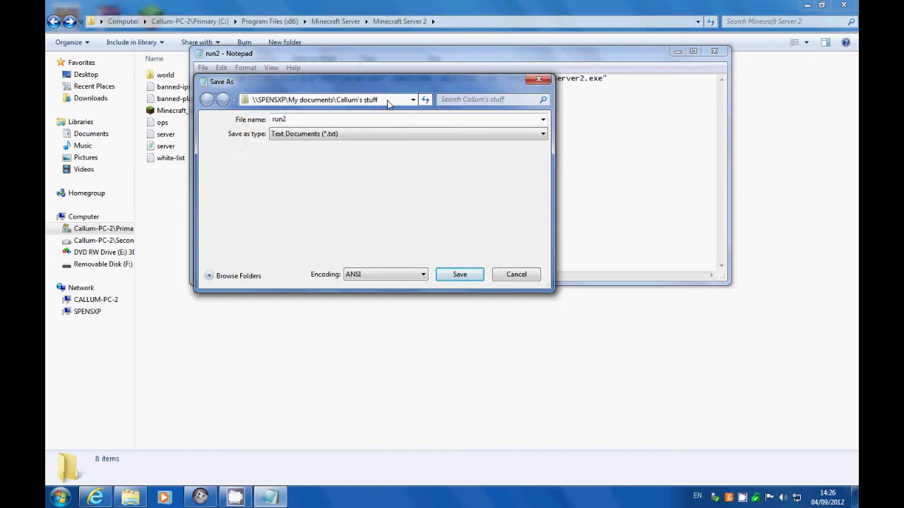
key(BackSpace)
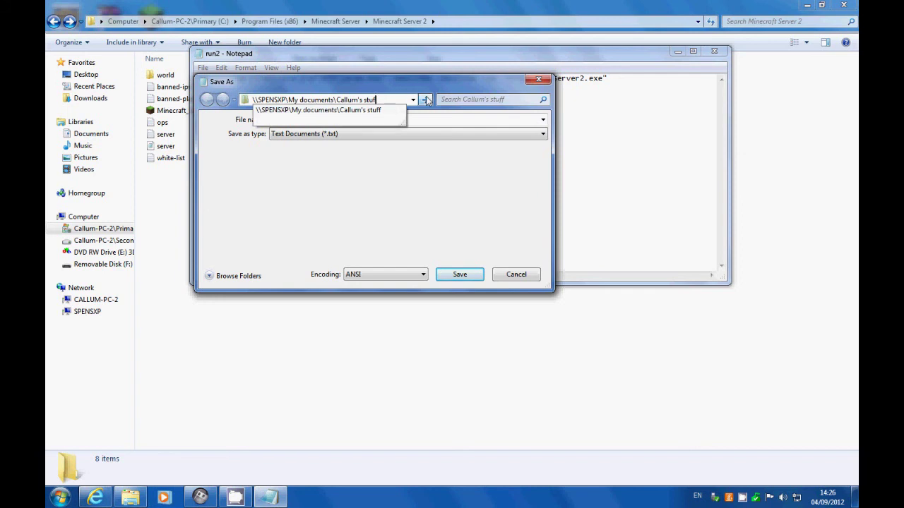
key(BackSpace)
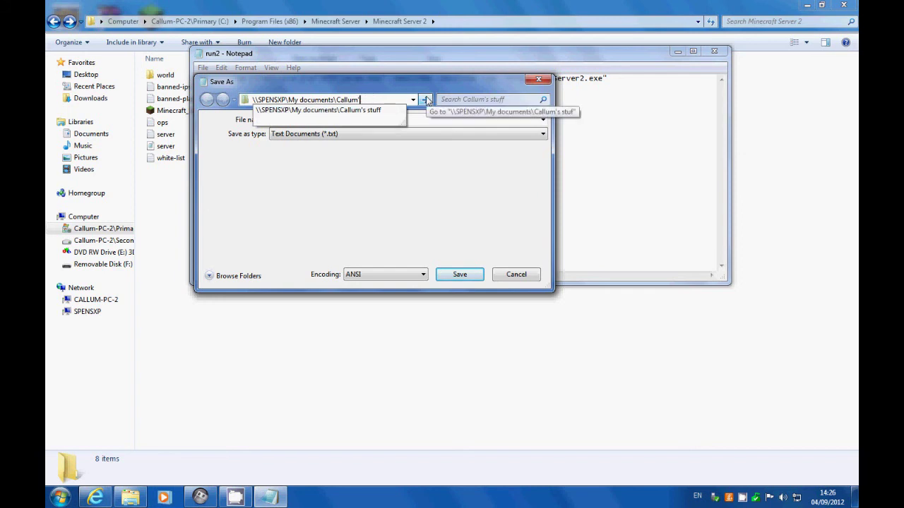
key(BackSpace)
key(BackSpace)
key(BackSpace)
key(BackSpace)
key(BackSpace)
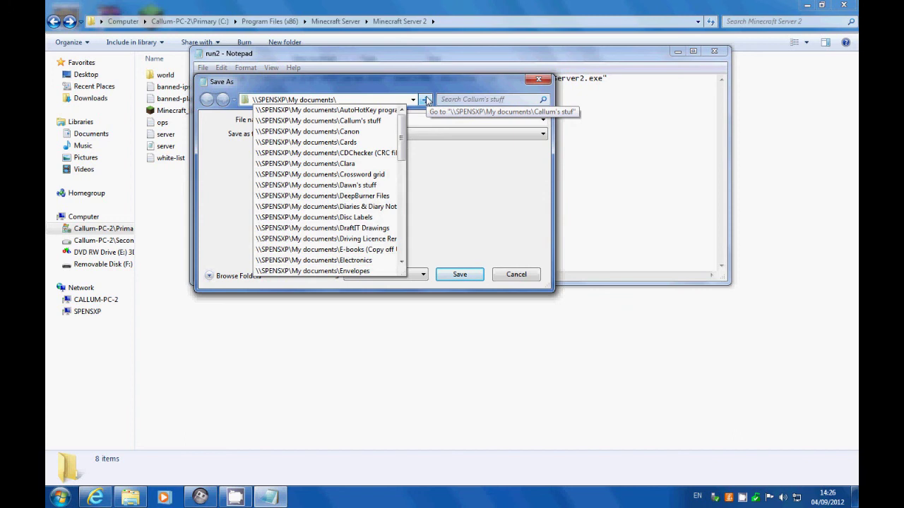
key(BackSpace)
key(BackSpace)
key(BackSpace)
key(BackSpace)
key(BackSpace)
key(BackSpace)
key(BackSpace)
key(BackSpace)
key(BackSpace)
key(BackSpace)
key(BackSpace)
key(BackSpace)
key(BackSpace)
key(BackSpace)
key(BackSpace)
key(BackSpace)
key(BackSpace)
key(BackSpace)
key(BackSpace)
key(BackSpace)
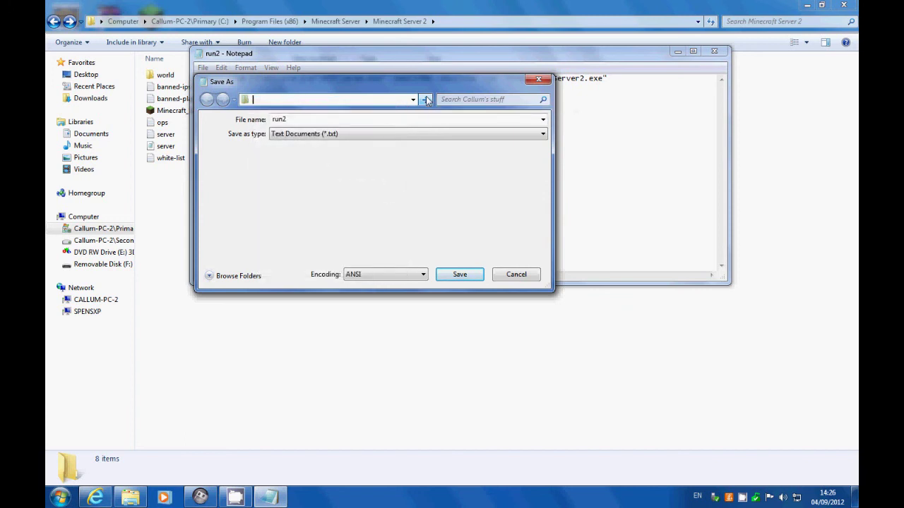
text(C:)
key(BackSpace)
key(BackSpace)
text(C:)
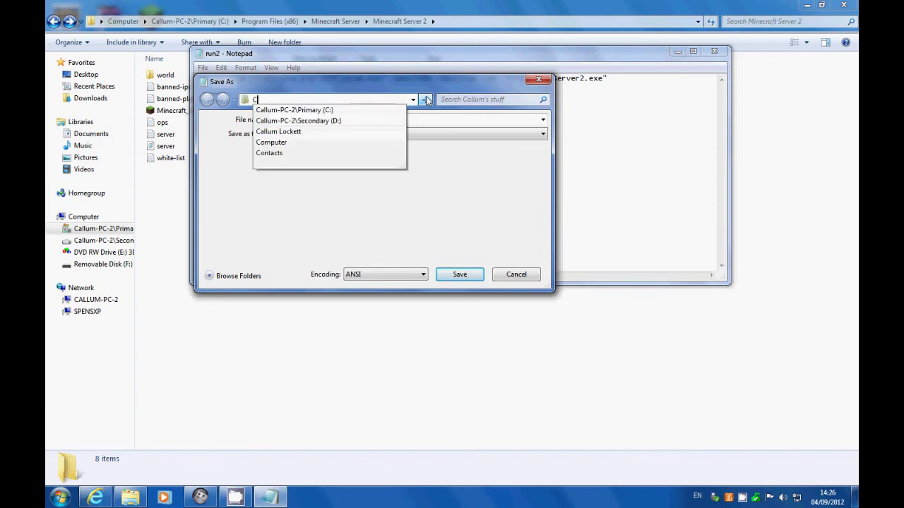
click(425, 99)
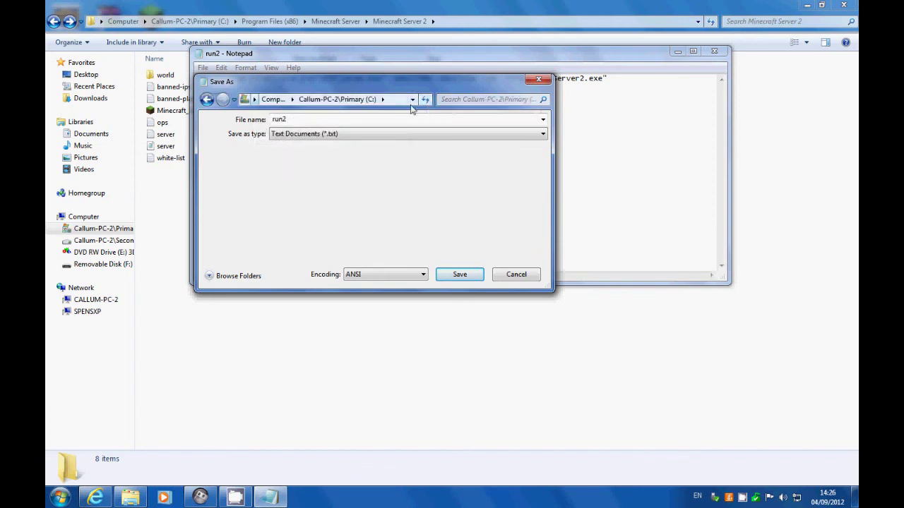
Step: Expand the folder browser to list the C: drive's folders, including Program Files (x86)
click(399, 103)
click(412, 100)
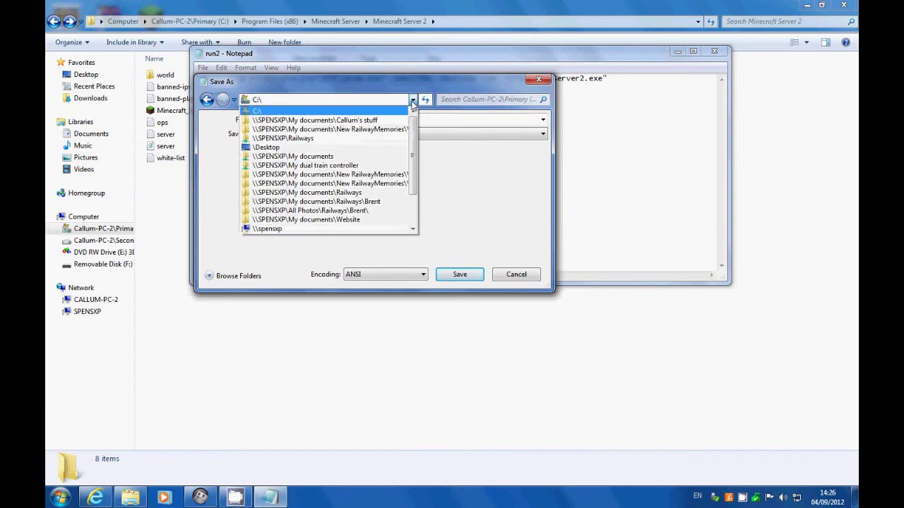
click(413, 101)
click(225, 275)
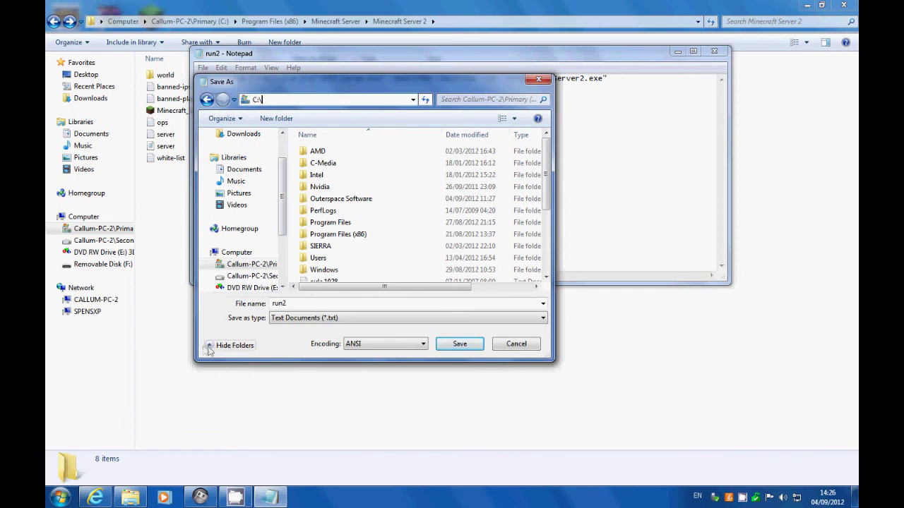
Step: In Program Files (x86), name the file run2.bat with Save as type All Files
double_click(330, 234)
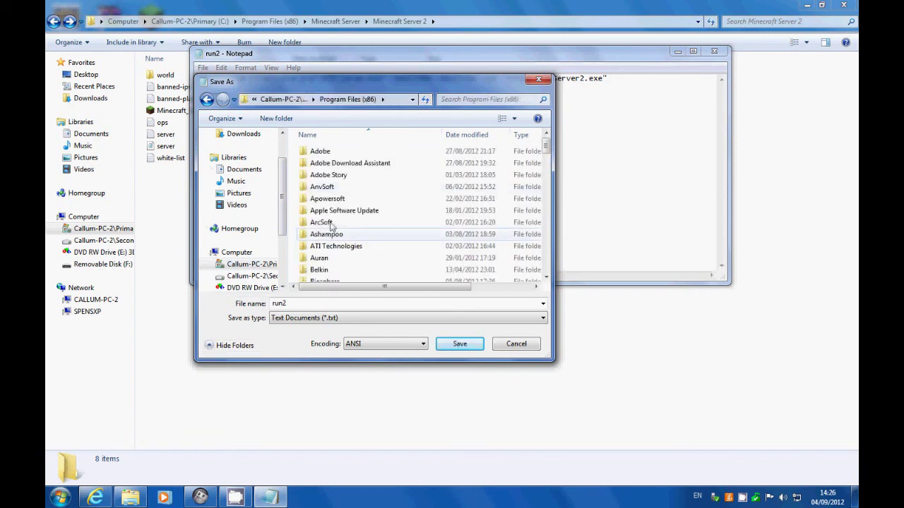
scroll(330, 226, down, 8)
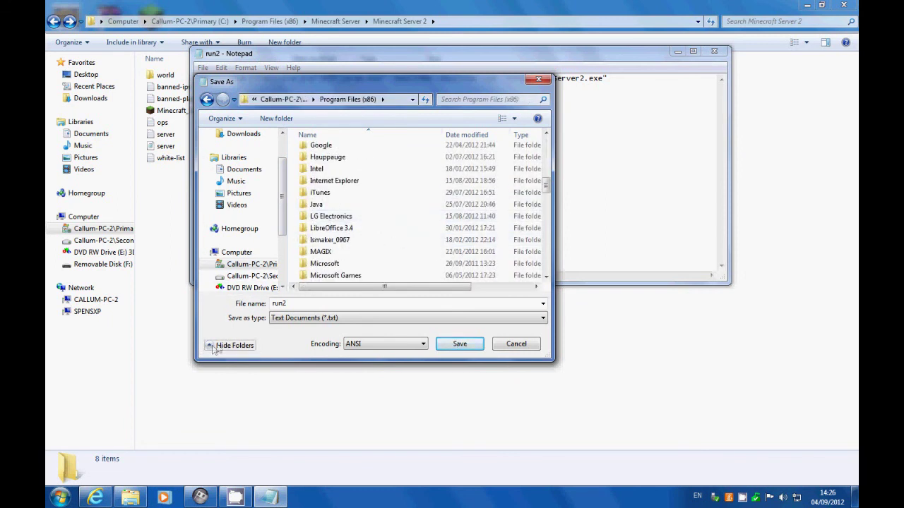
scroll(363, 226, down, 5)
scroll(366, 203, up, 1)
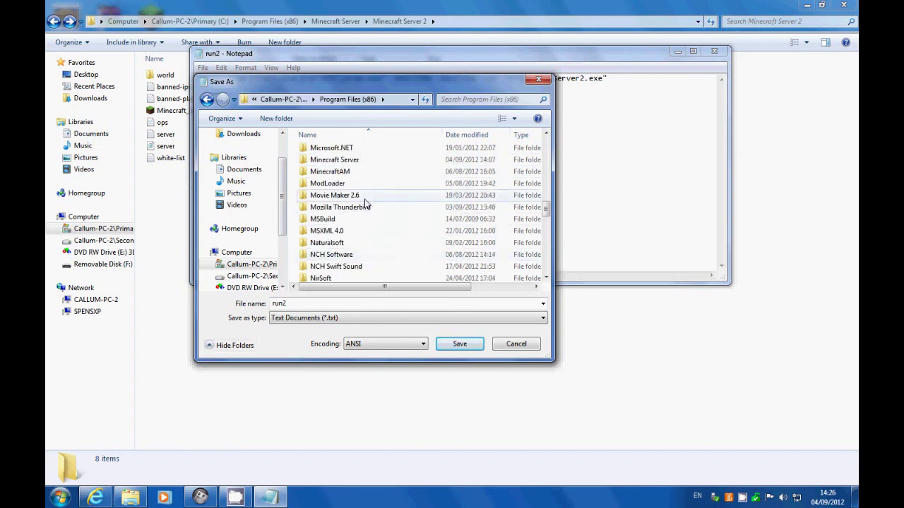
scroll(365, 205, down, 1)
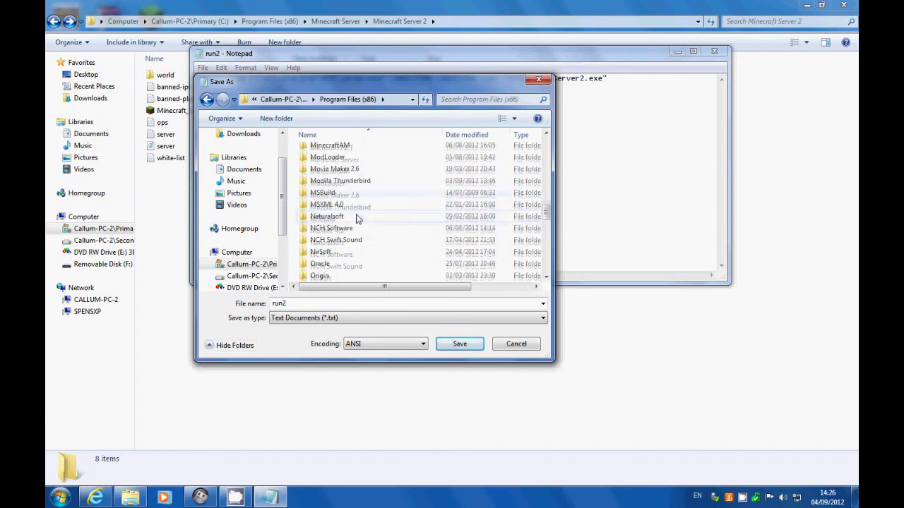
scroll(357, 218, up, 2)
double_click(314, 304)
click(314, 304)
text(bat)
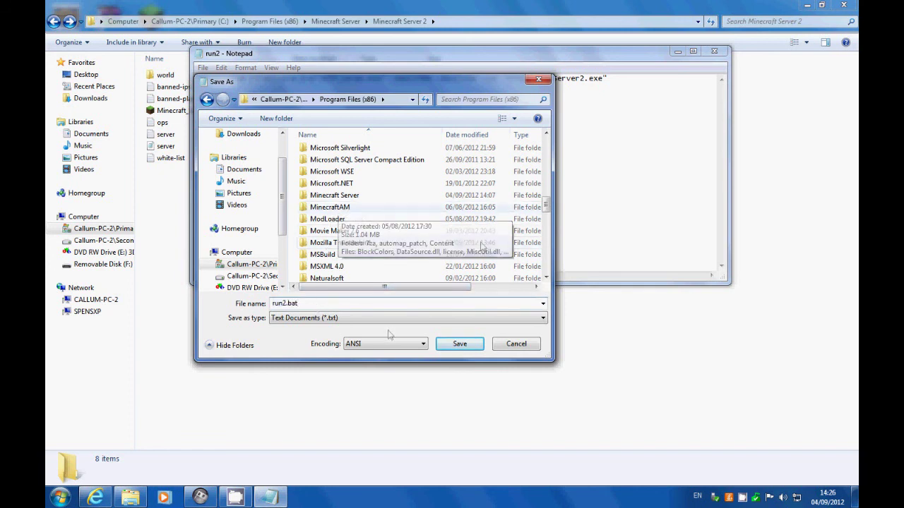
click(389, 319)
click(285, 337)
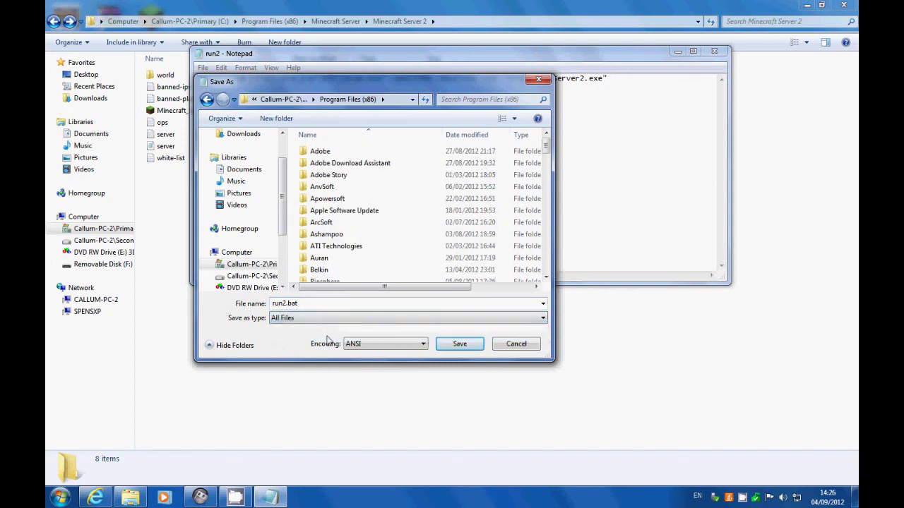
click(545, 278)
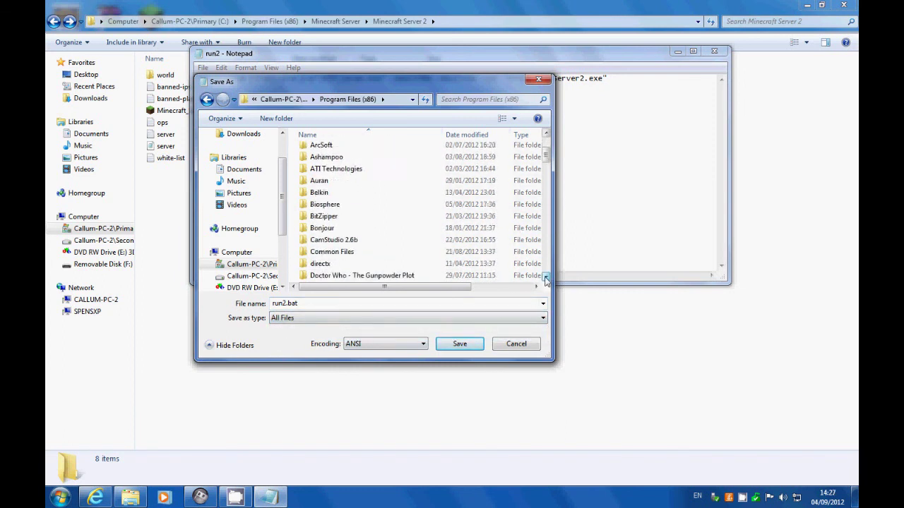
drag(546, 280, 546, 280)
Step: Save run2.bat into Minecraft Server > Minecraft Server 2
double_click(333, 205)
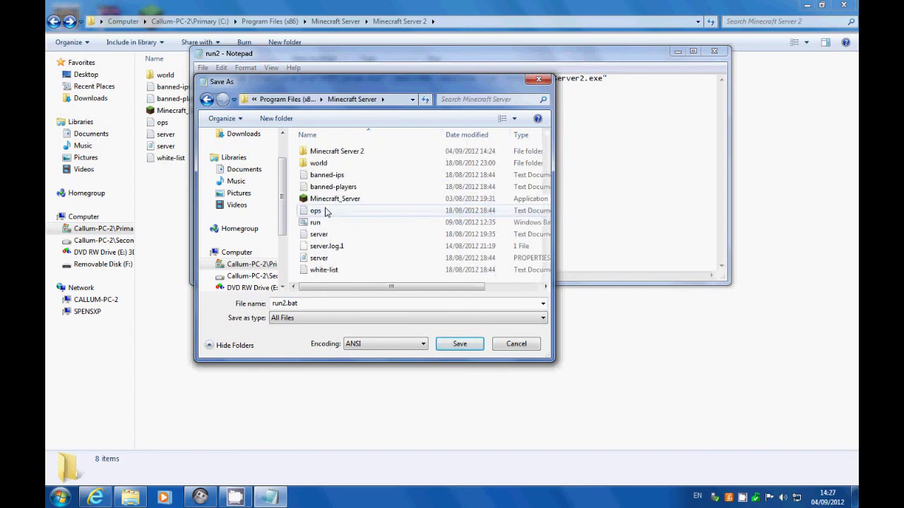
double_click(345, 152)
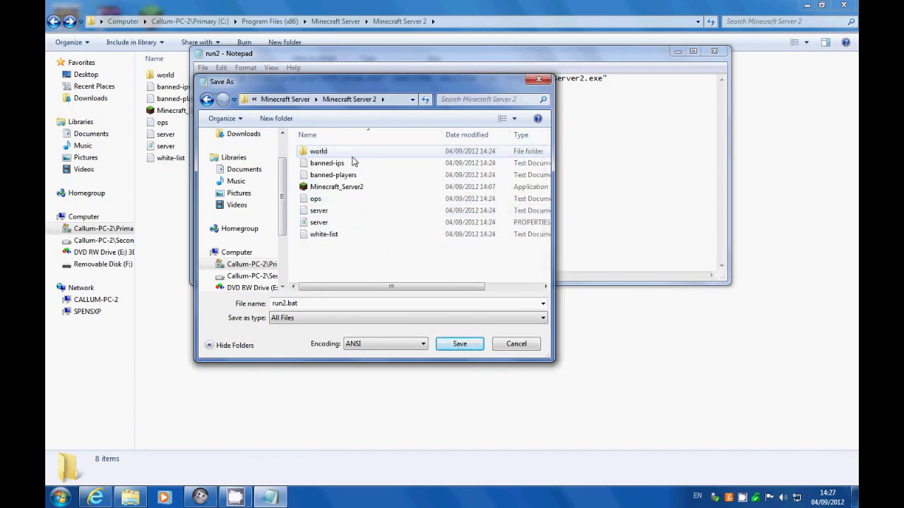
click(458, 342)
Step: Finish saving run2.bat and return to the Minecraft Server 2 folder
click(429, 362)
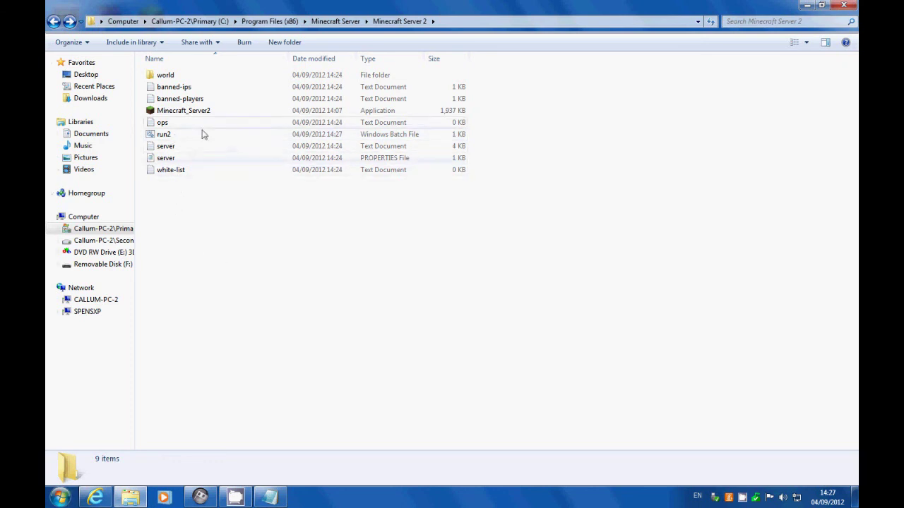
click(782, 497)
click(853, 497)
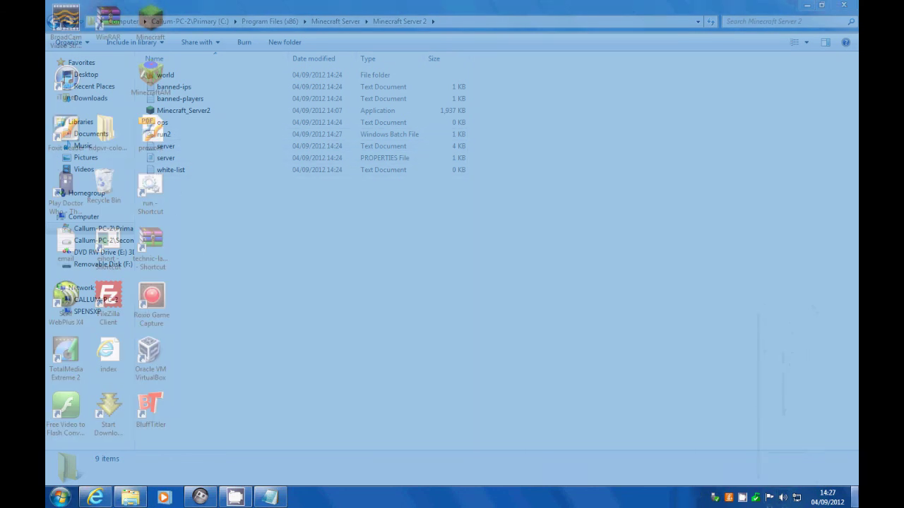
click(130, 497)
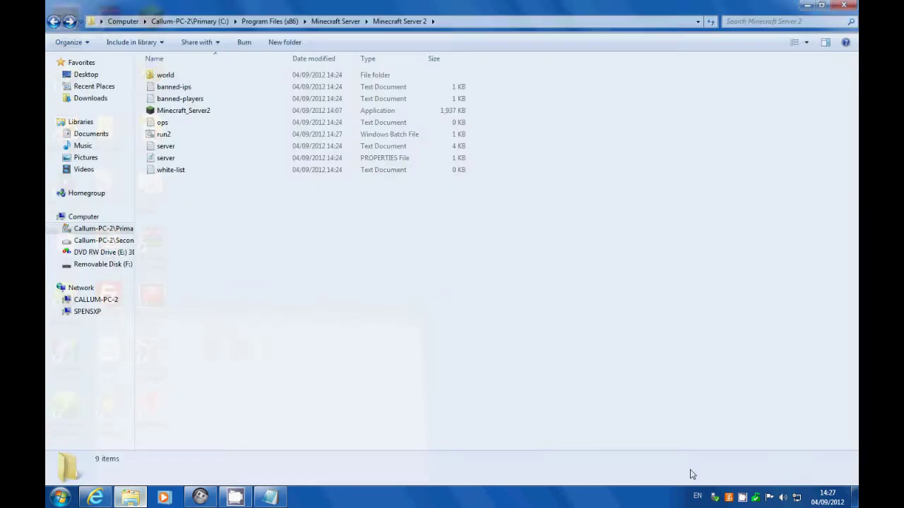
Step: Create a shortcut to run2 and place it on the desktop under WinRAR
right_click(167, 138)
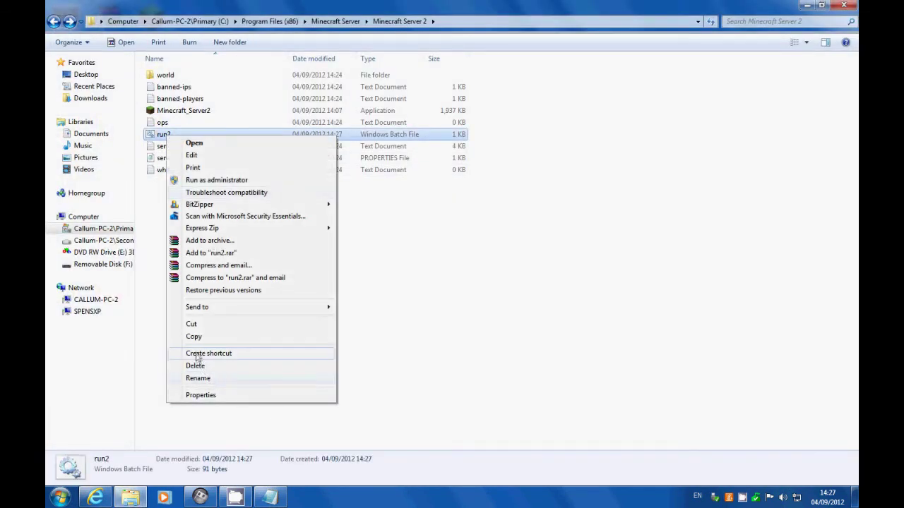
click(197, 352)
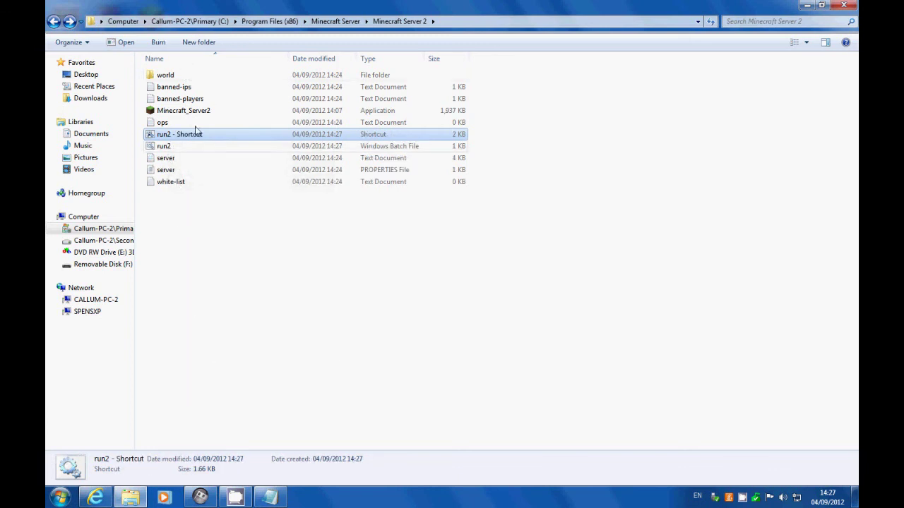
drag(189, 138, 94, 75)
click(855, 497)
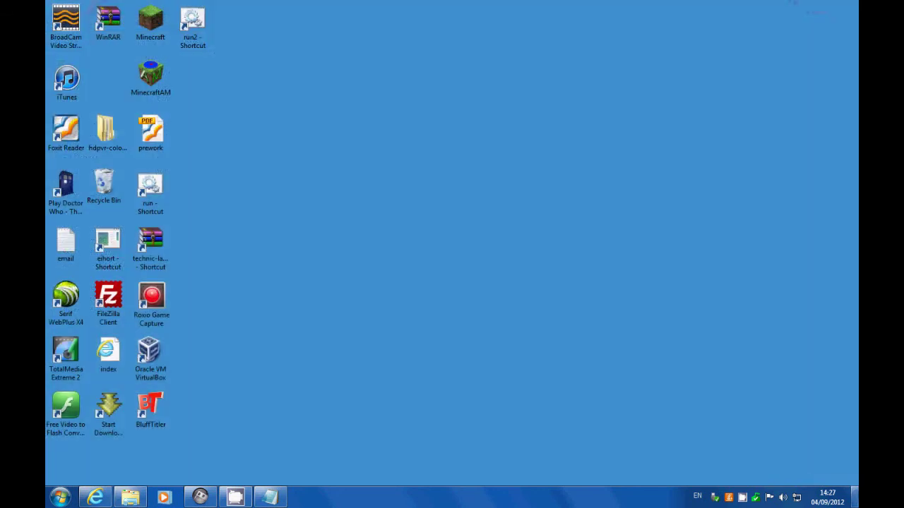
drag(199, 22, 109, 79)
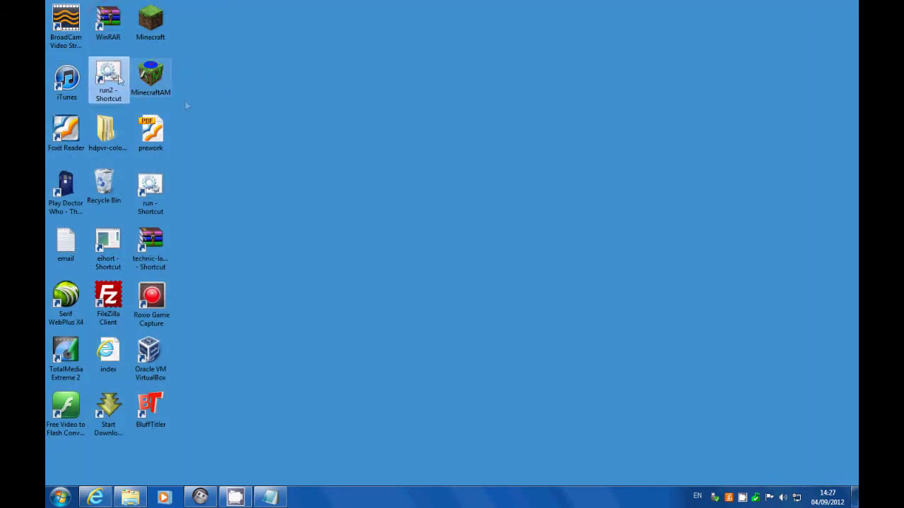
Step: Close Notepad and the Minecraft Server 2 folder, then launch the run2 desktop shortcut
click(267, 497)
click(715, 53)
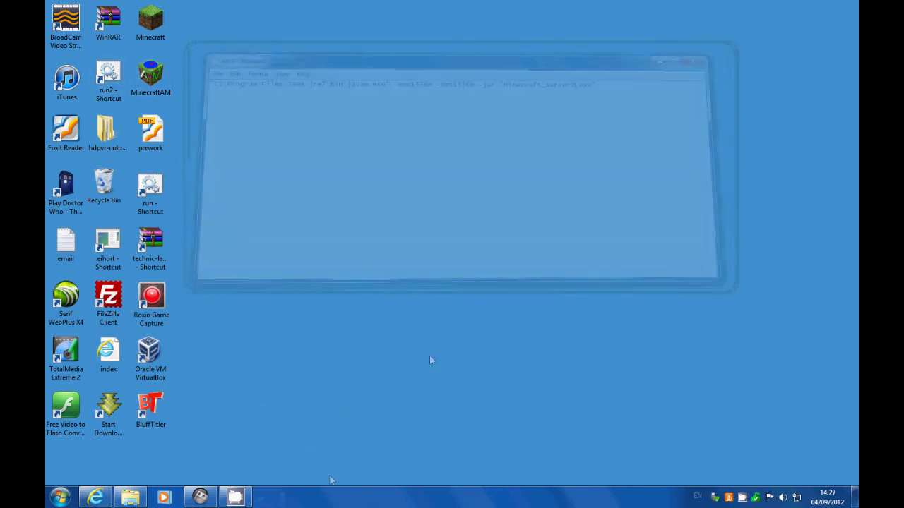
click(130, 496)
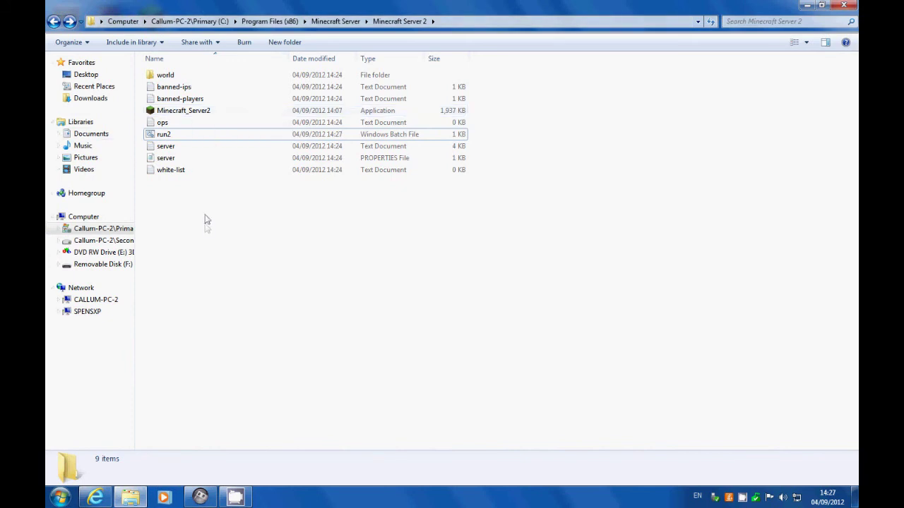
click(162, 137)
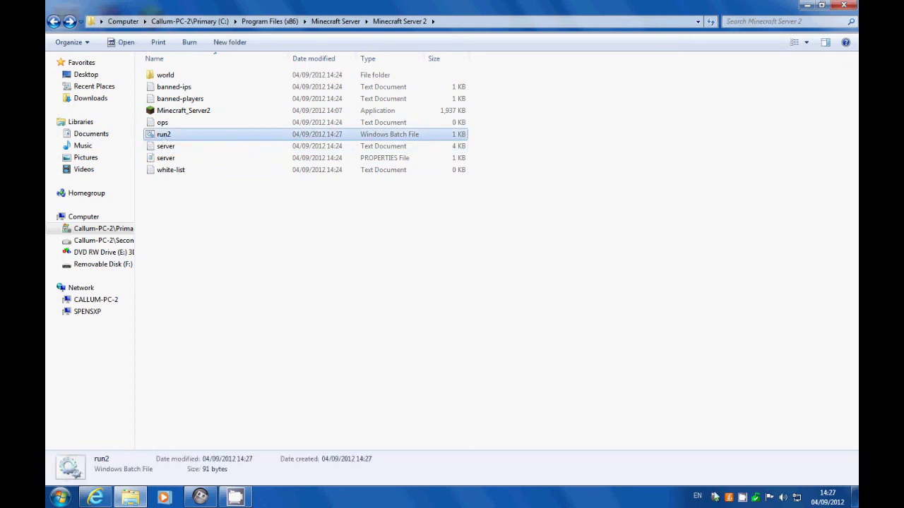
click(855, 498)
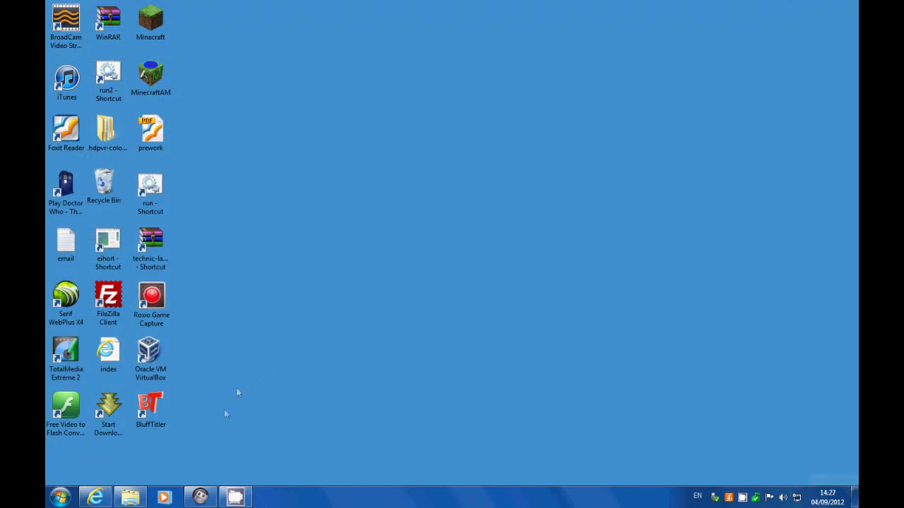
click(129, 498)
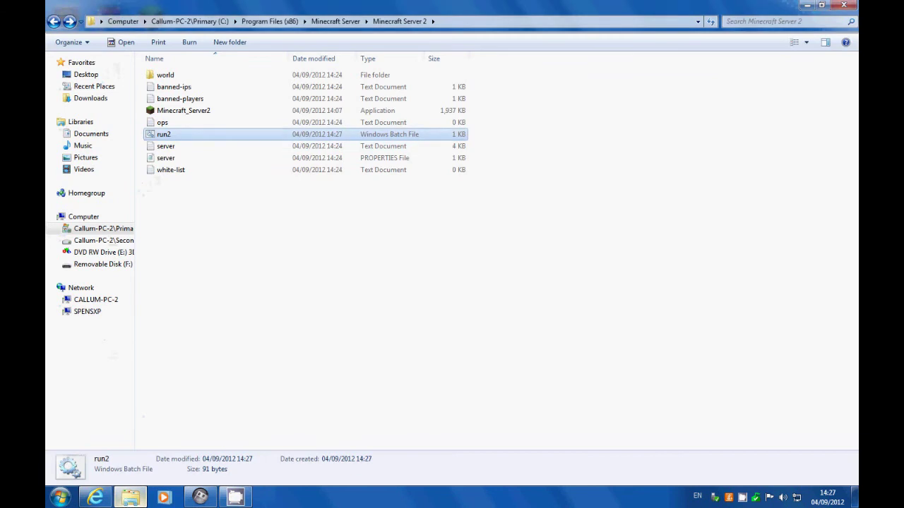
click(843, 4)
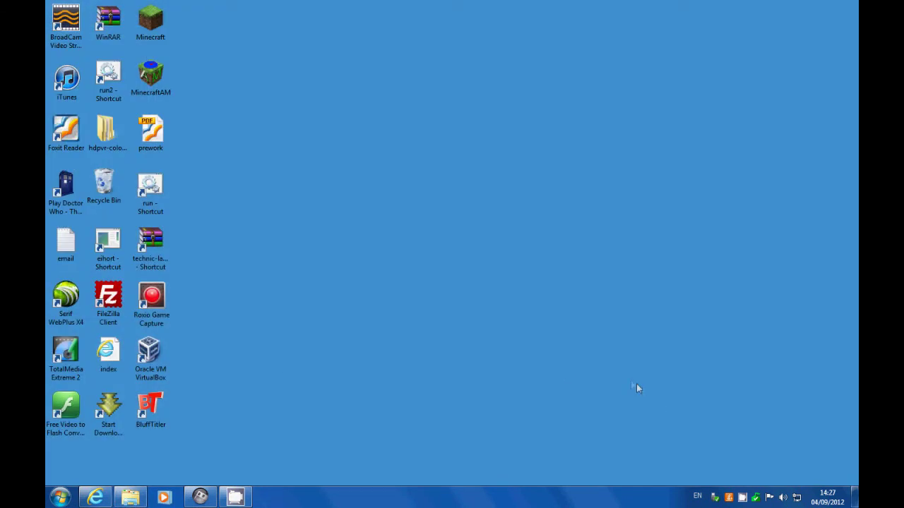
double_click(118, 79)
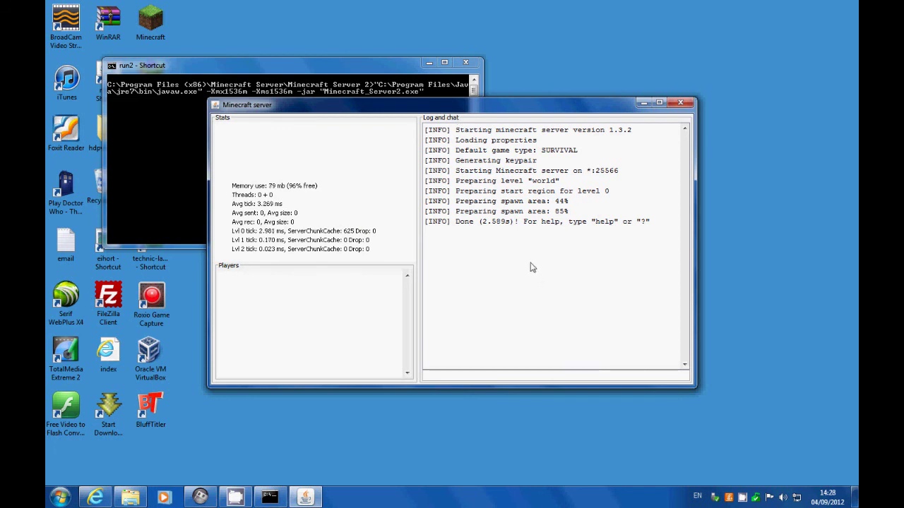
Step: Close the command window behind the loaded server, then open the server window's taskbar options
click(469, 62)
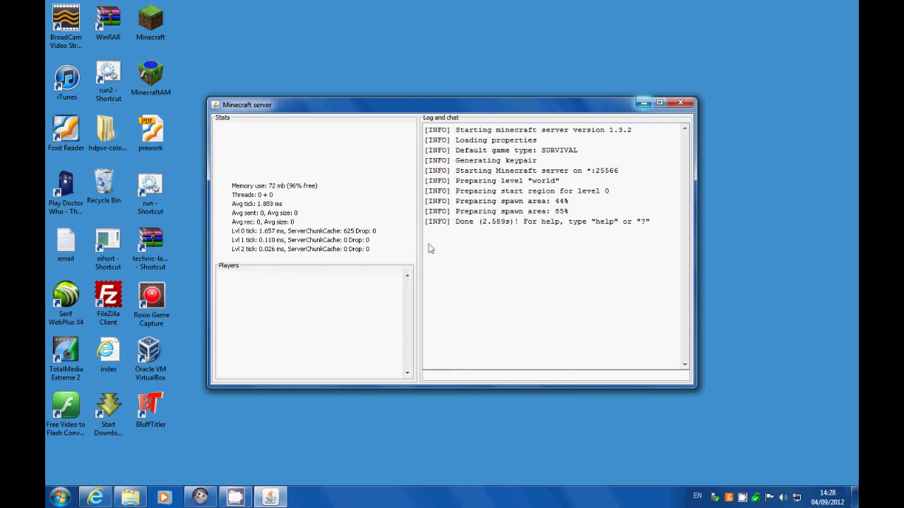
right_click(247, 497)
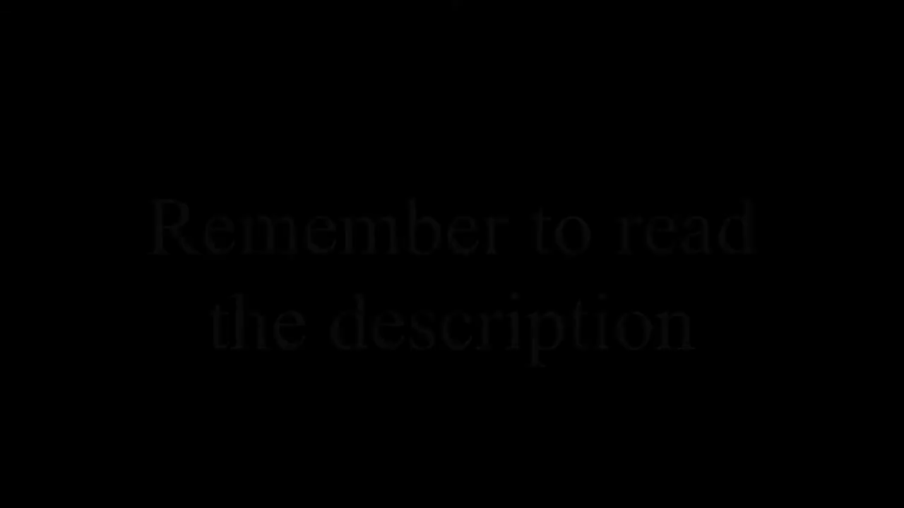